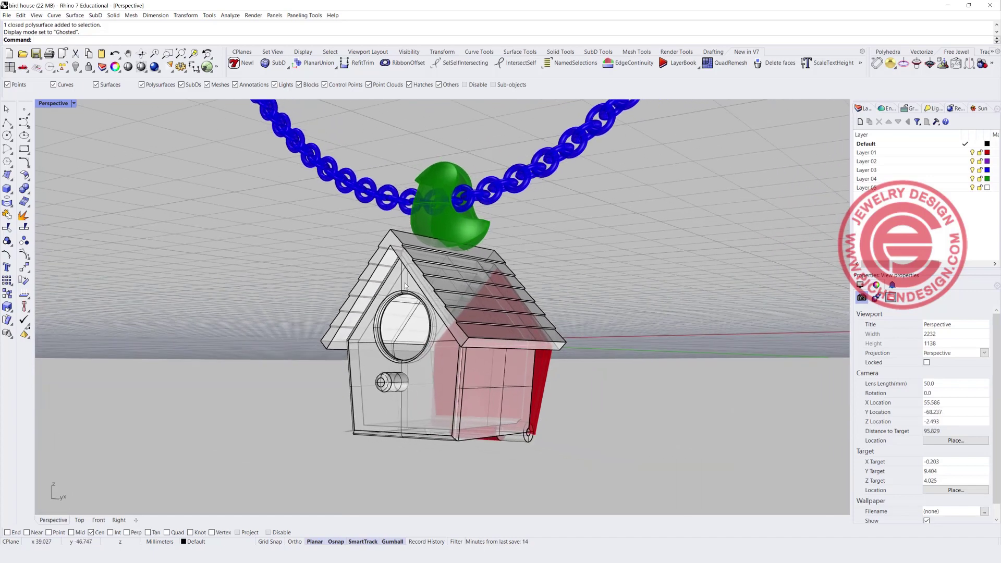
Step: Examine the finished bird house pendant, its body, roof, hinged back and chain, from several sides
click(371, 265)
click(359, 368)
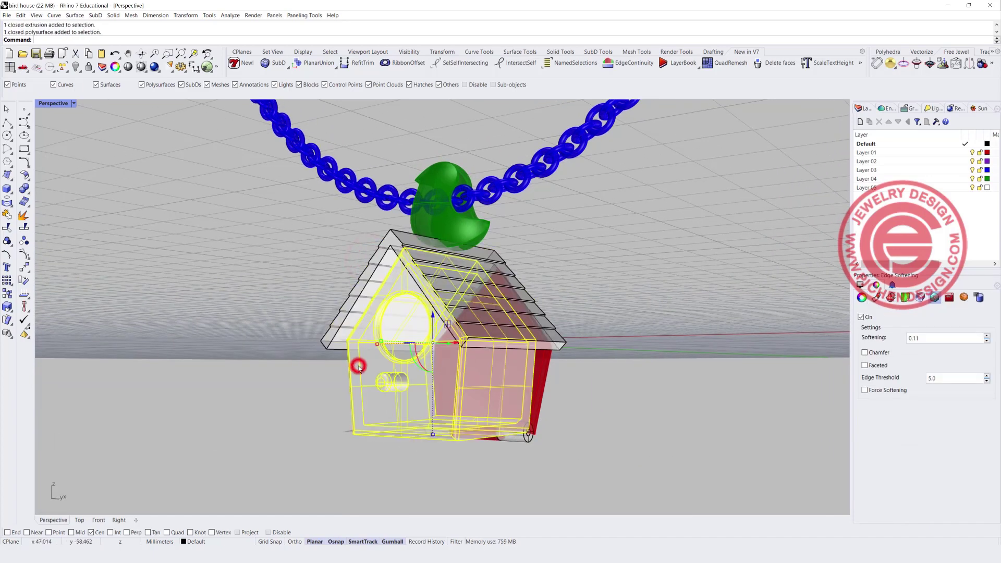
click(603, 408)
right_drag(633, 413, 533, 424)
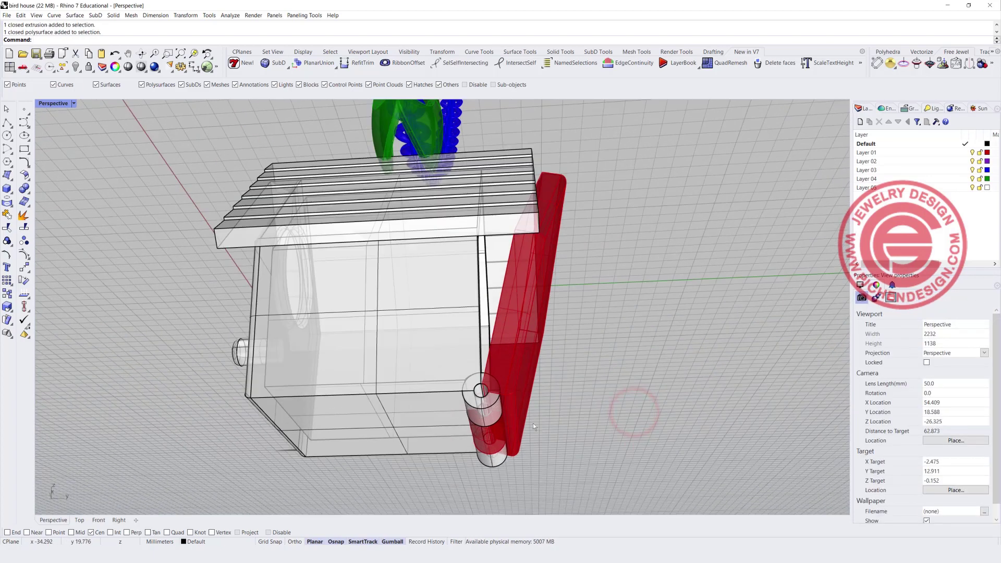
right_drag(451, 396, 471, 226)
scroll(447, 342, down, 4)
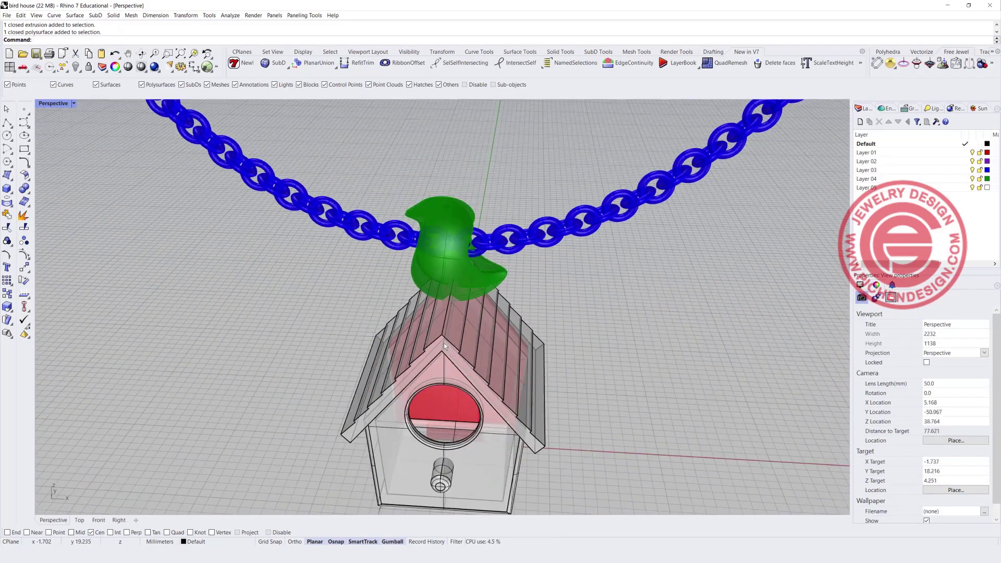
right_drag(443, 343, 450, 327)
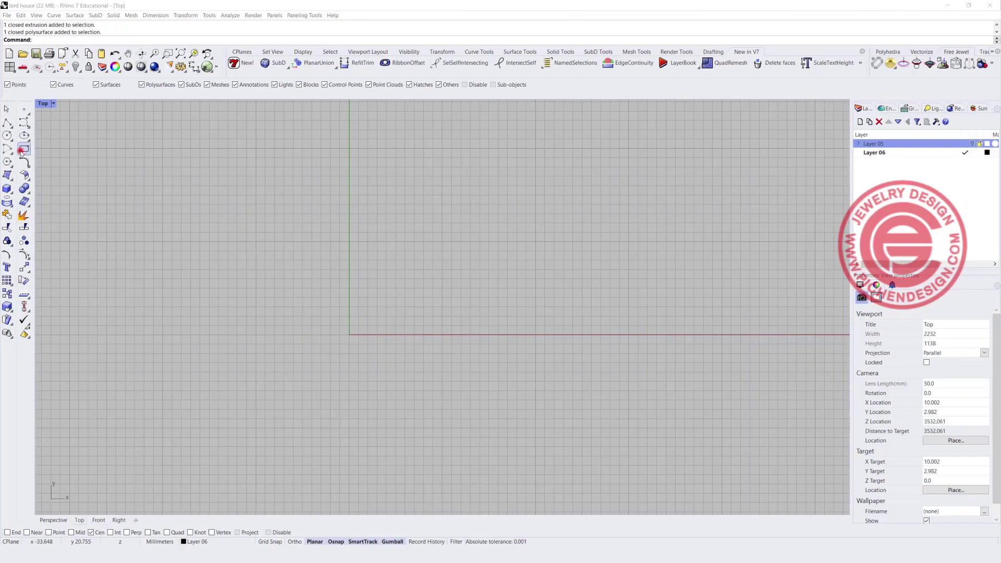
Step: Draw a nearly square rectangle around the origin in the Top view as the house outline
click(24, 149)
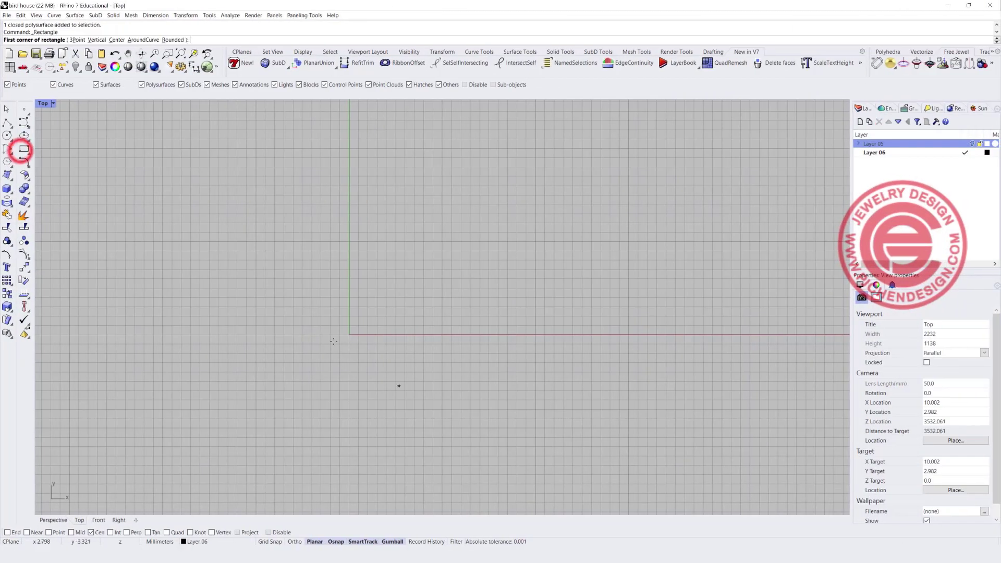
click(261, 242)
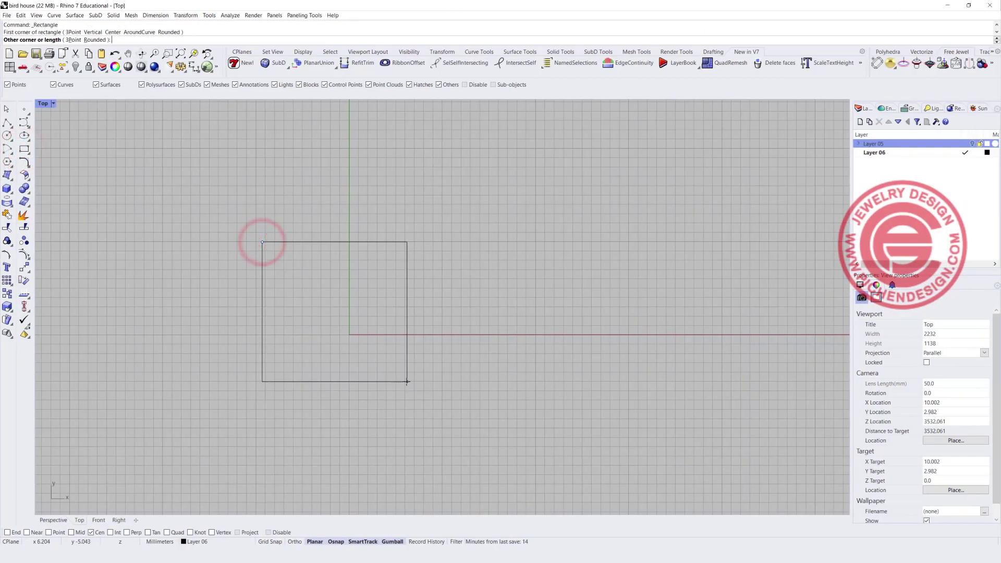
click(442, 425)
scroll(337, 287, down, 2)
scroll(351, 269, up, 2)
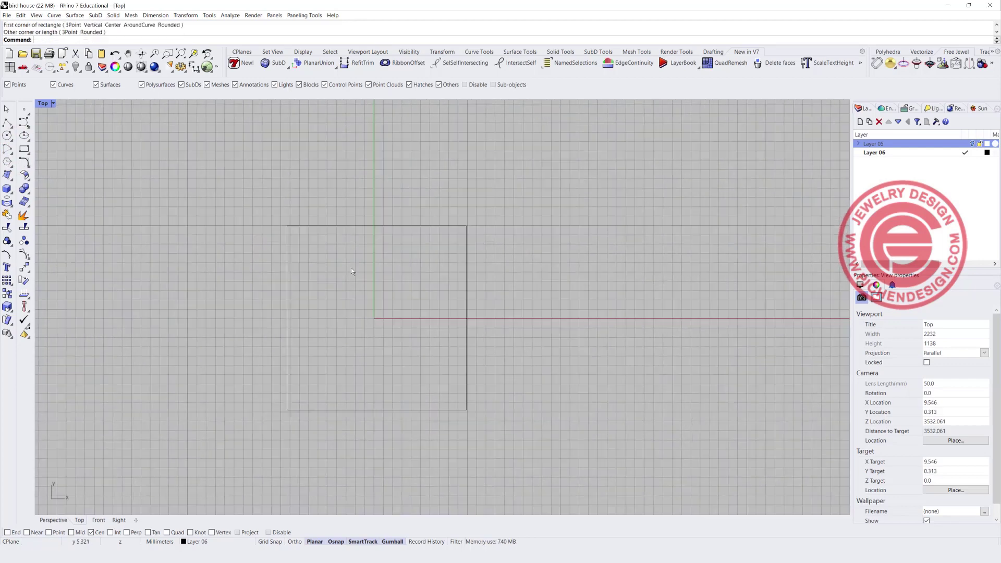
Step: Align the centre of the rectangle to the origin with Align Centers, using 0 as the alignment point
click(288, 281)
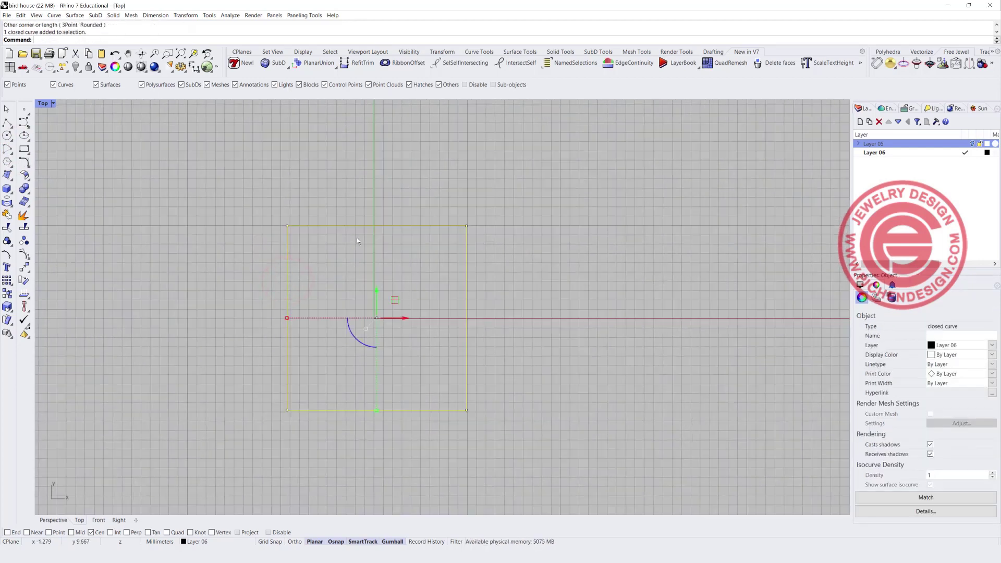
drag(358, 250, 239, 185)
drag(204, 212, 357, 252)
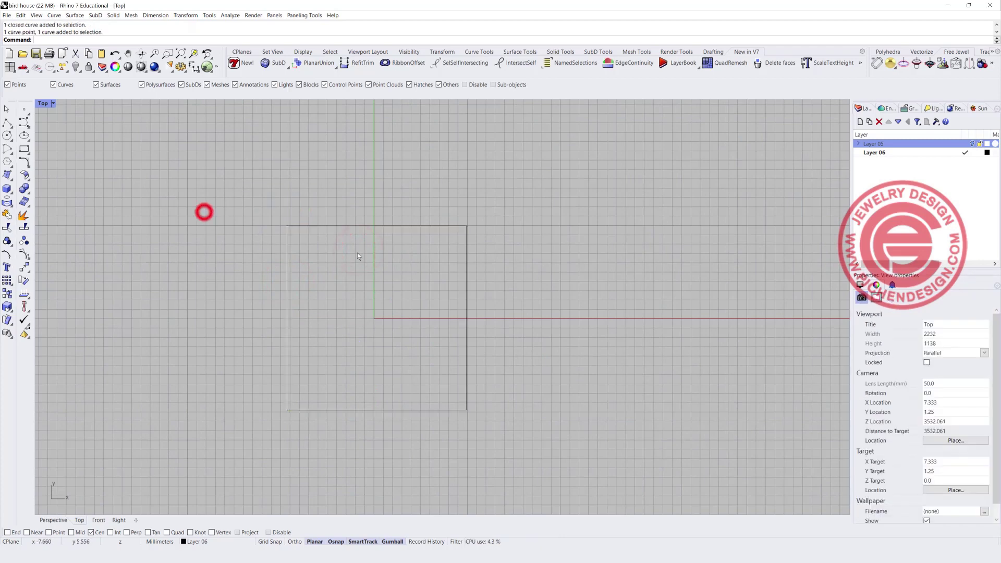
click(343, 227)
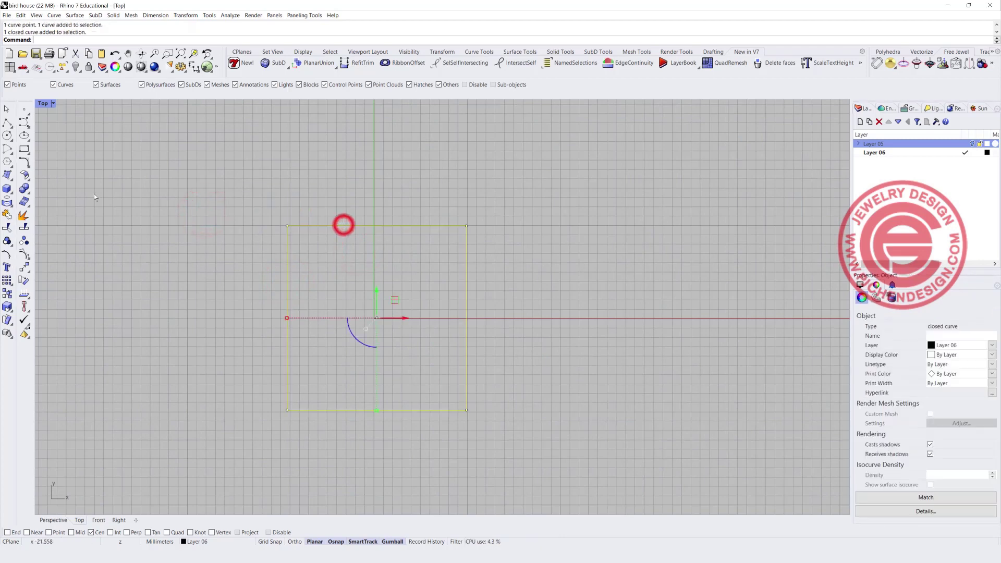
click(28, 269)
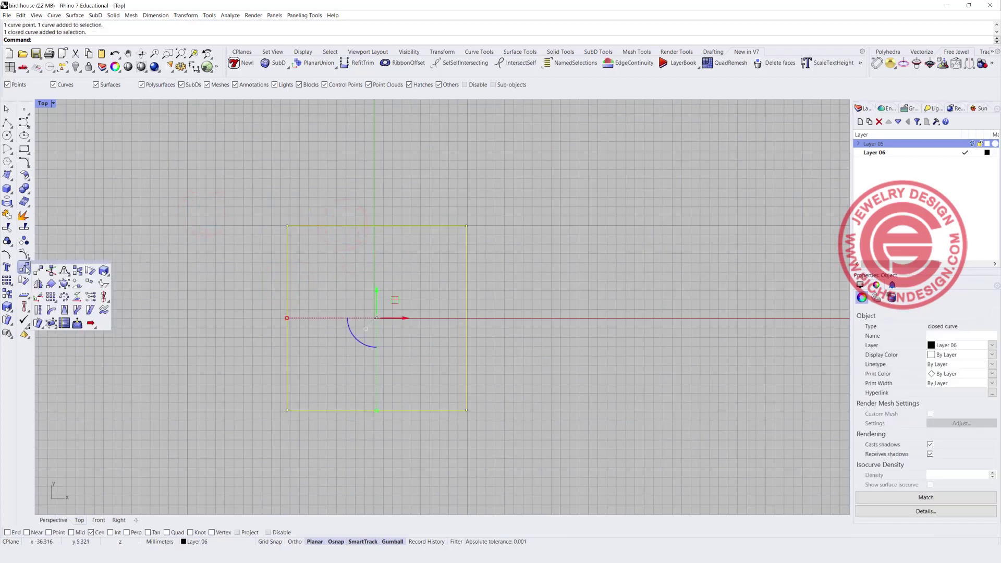
click(23, 308)
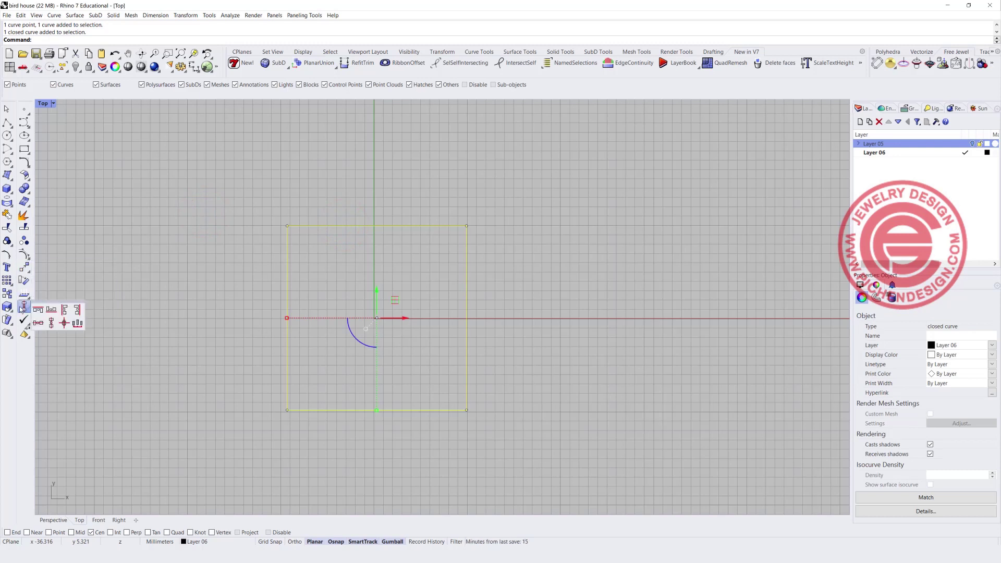
click(65, 324)
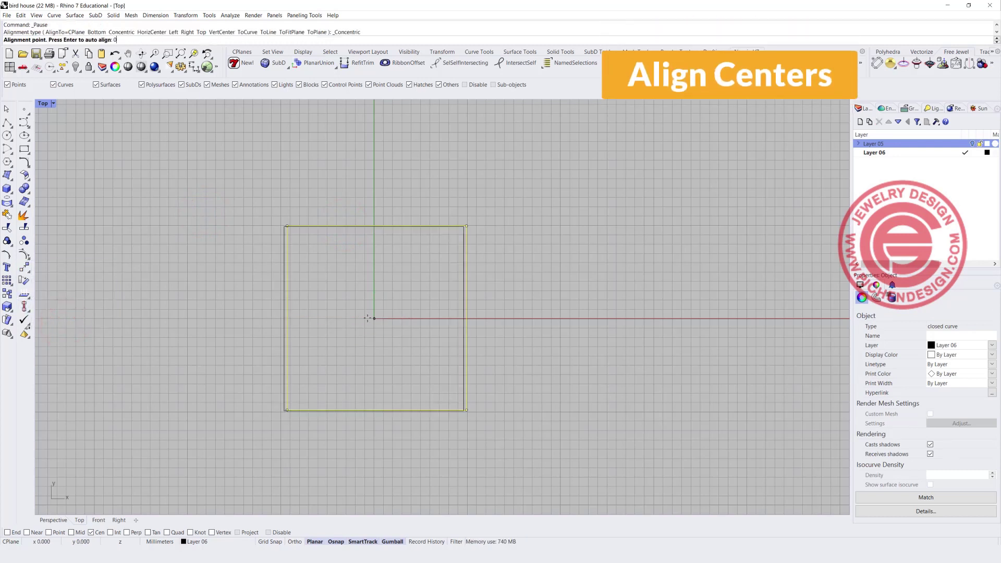
key(Return)
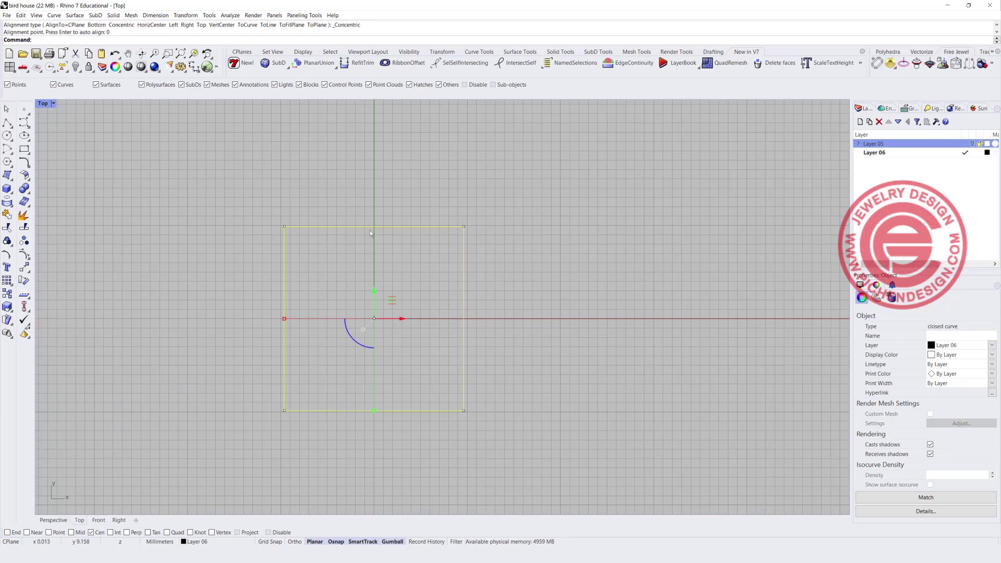
Step: With Mid snap on, draw a diagonal line about 15 mm long from the rectangle's upper edge midpoint to just beyond its right edge
click(7, 123)
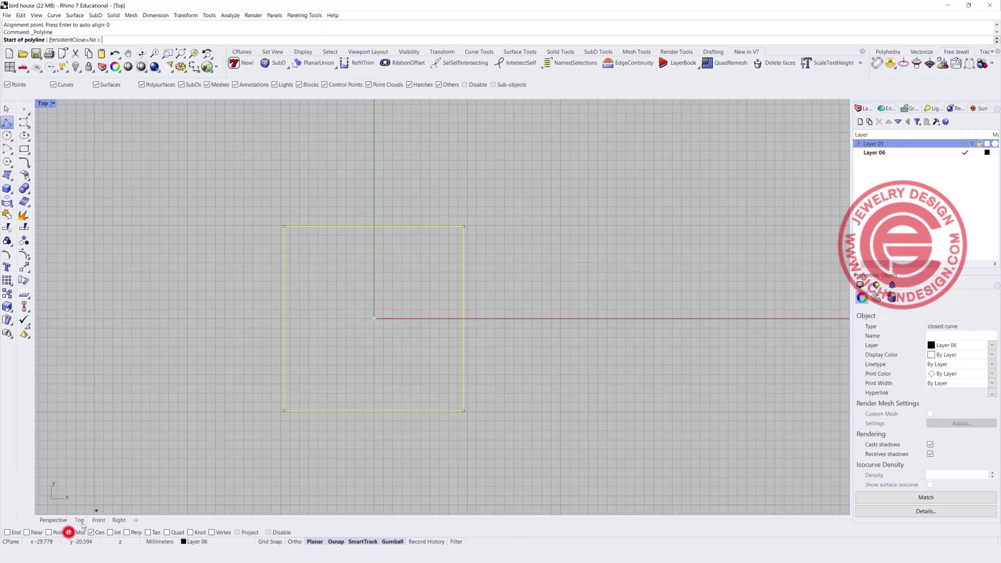
click(374, 226)
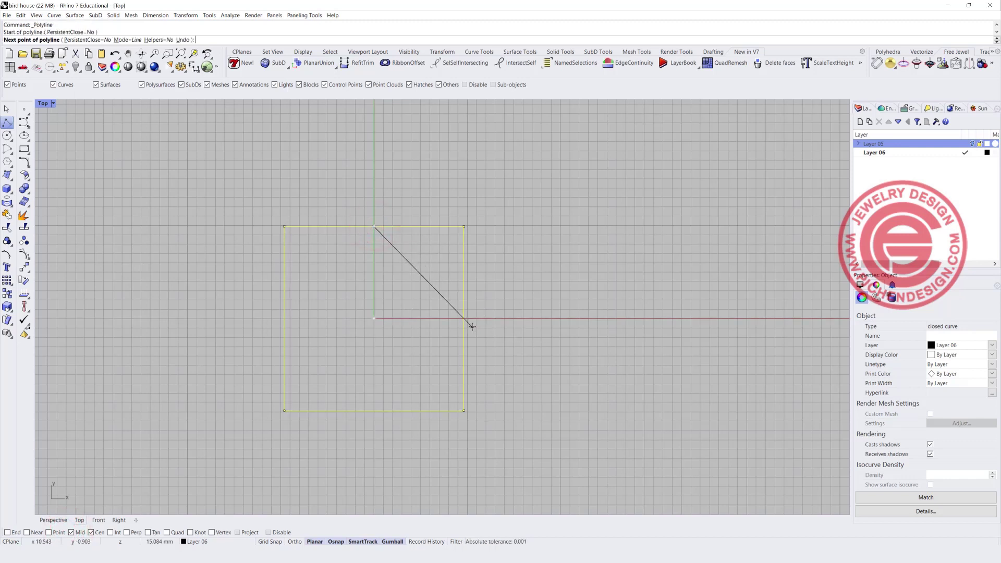
click(473, 327)
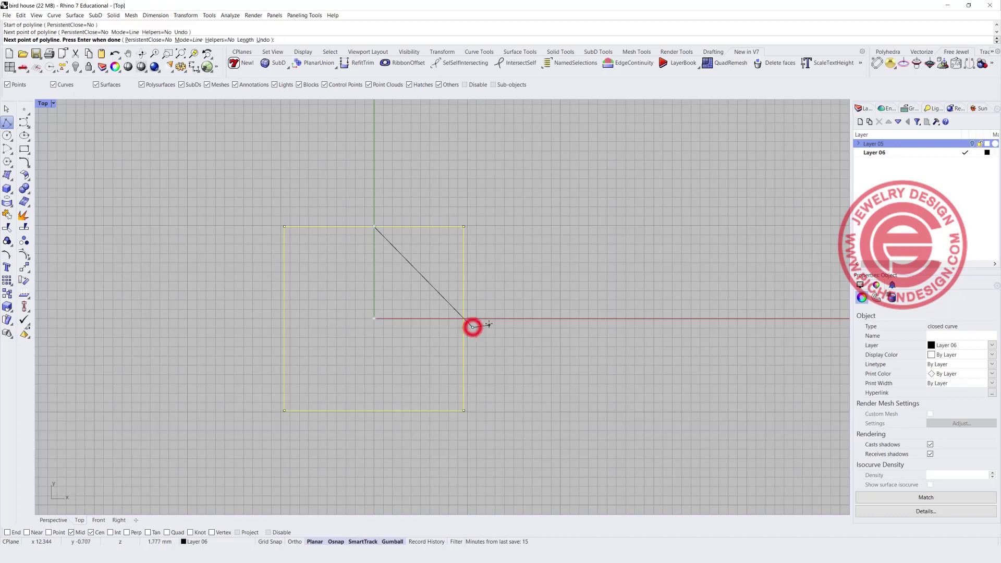
right_click(472, 327)
scroll(461, 324, up, 2)
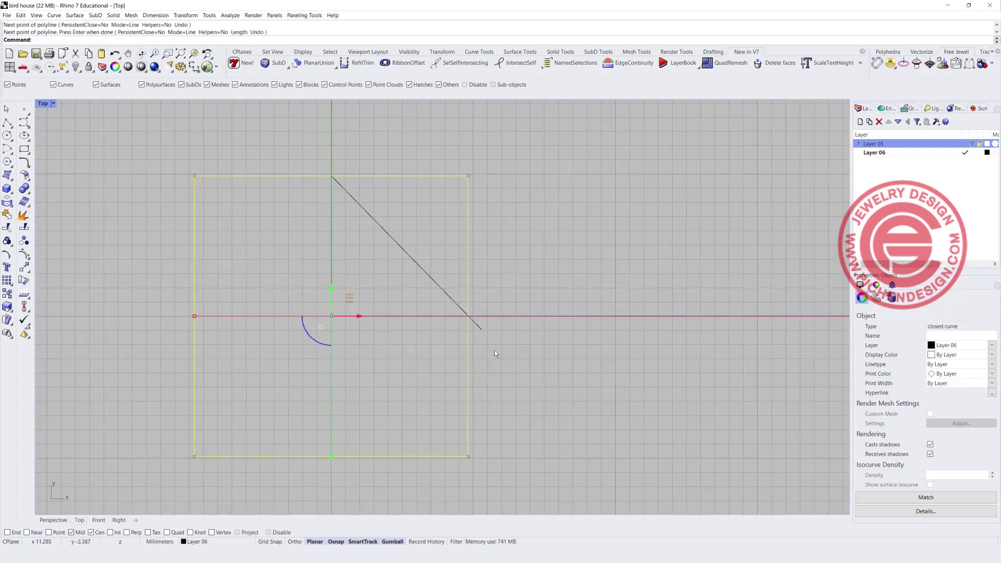
right_drag(318, 213, 306, 249)
scroll(307, 219, up, 2)
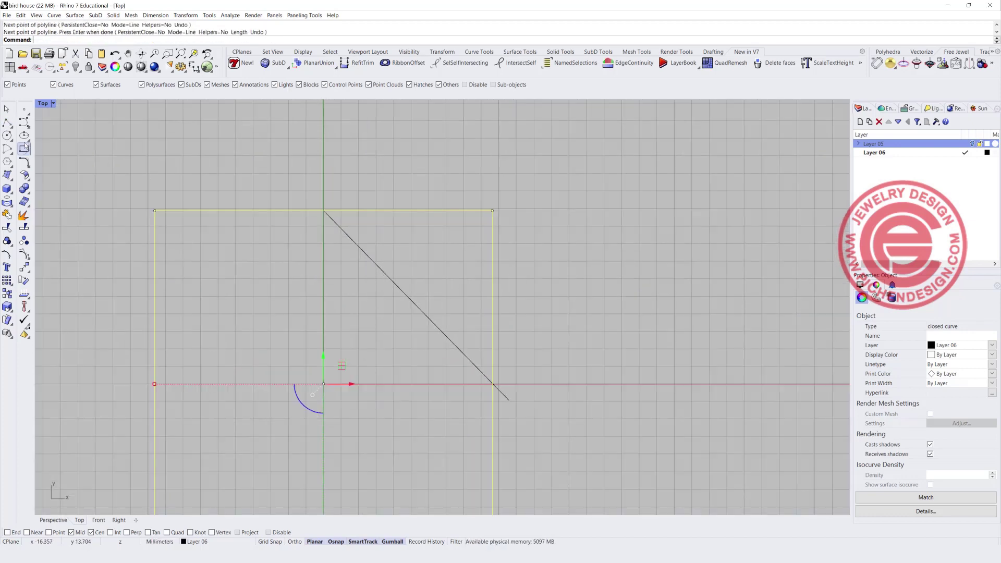
click(24, 148)
click(324, 211)
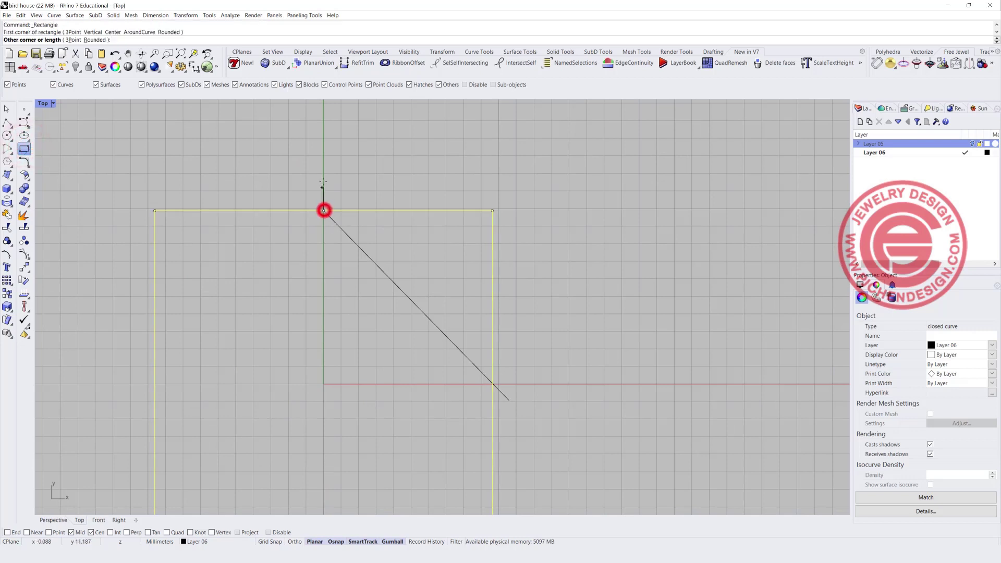
key(Escape)
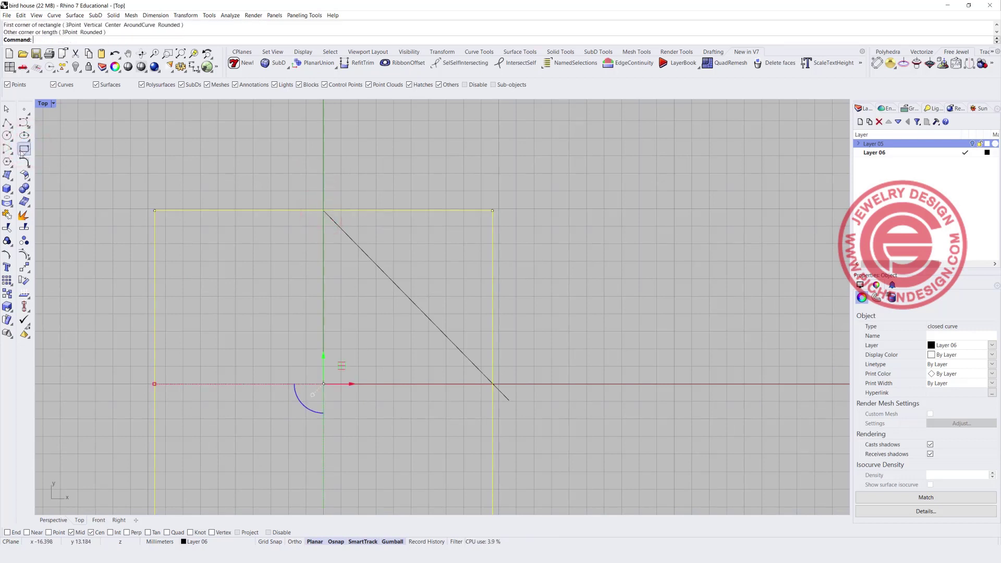
Step: Draw a small square from its centre, centred on the upper end of the diagonal line
click(22, 152)
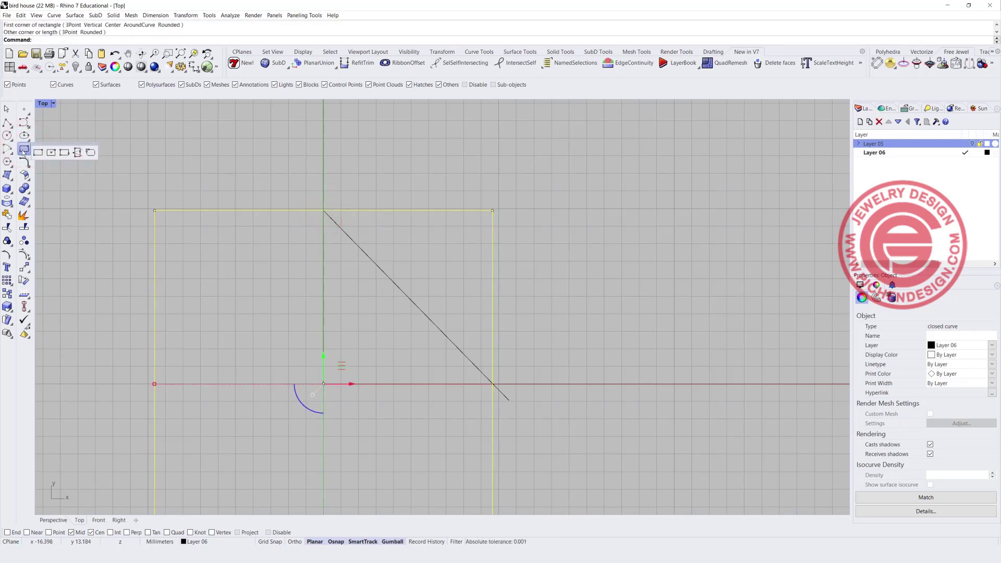
click(51, 153)
click(323, 211)
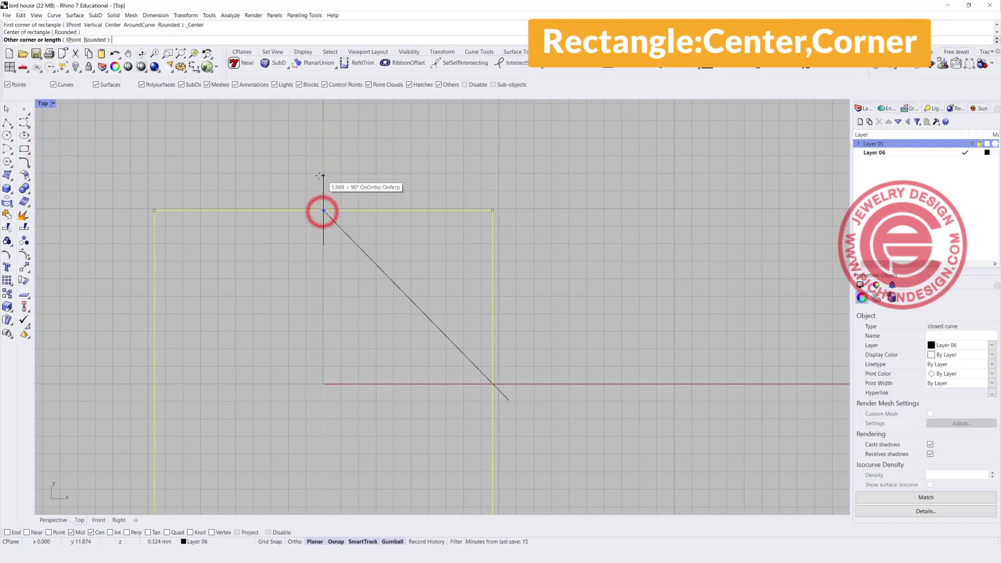
click(300, 184)
click(348, 193)
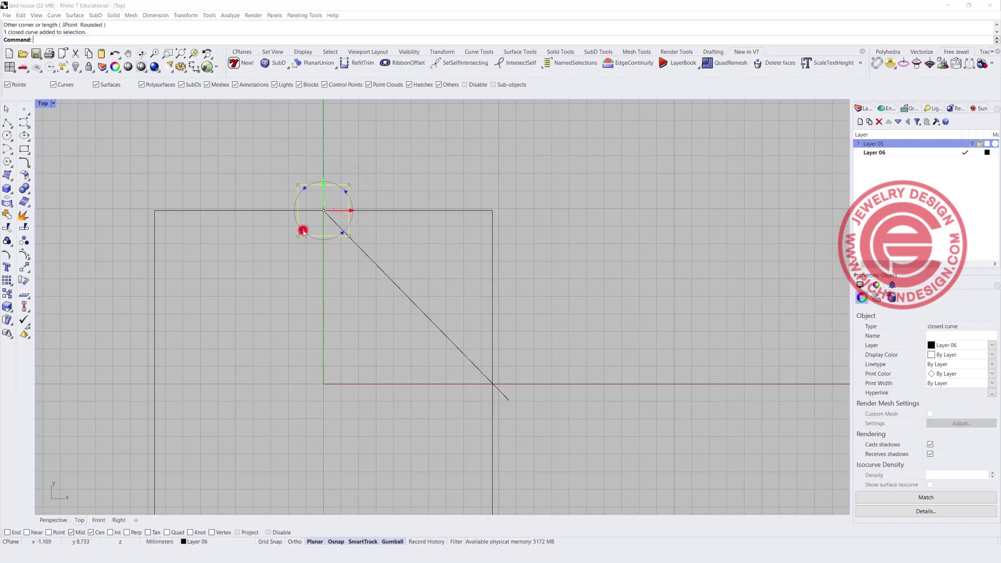
Step: Rotate the small square by 45 degrees about its centre
click(303, 233)
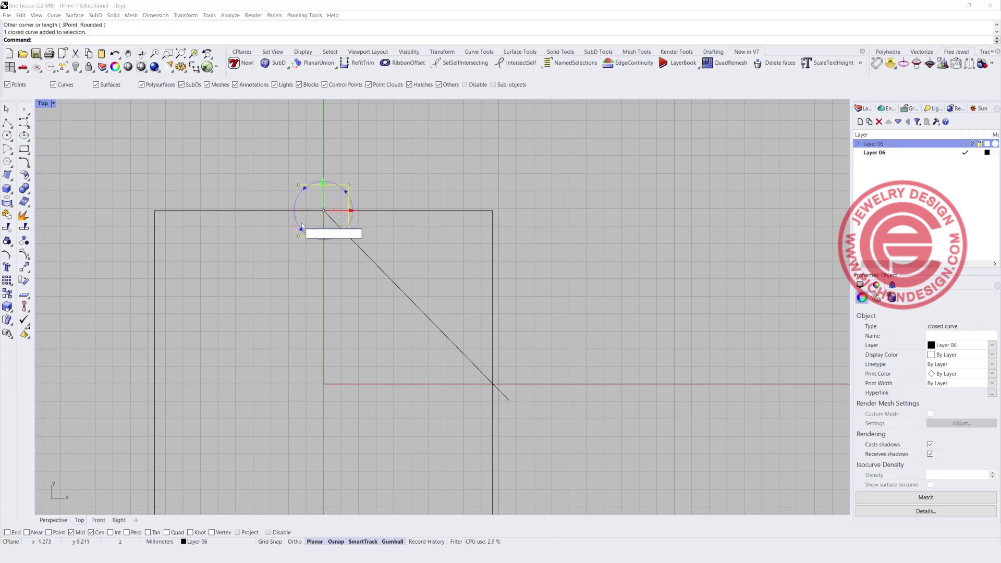
text(45)
key(Return)
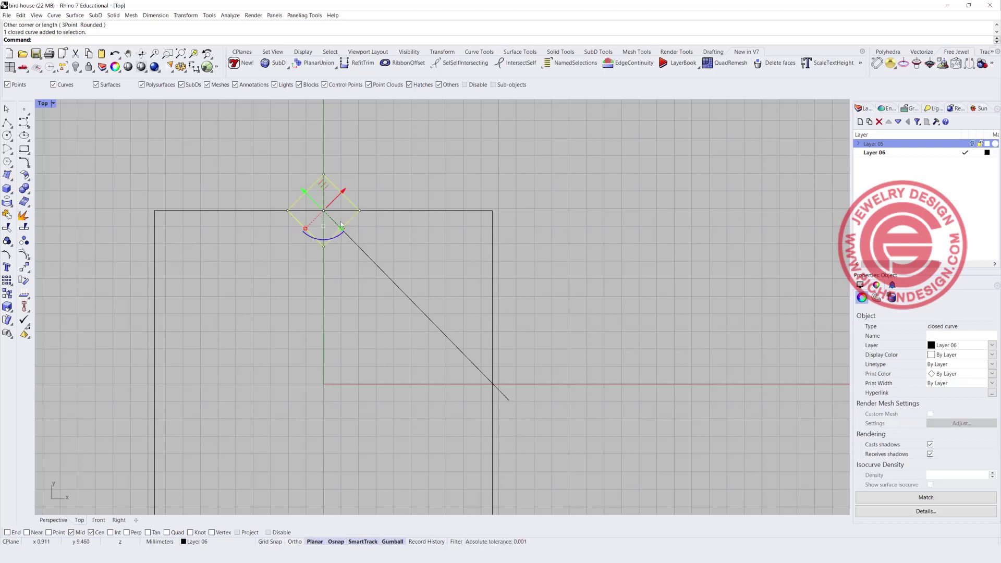
click(359, 243)
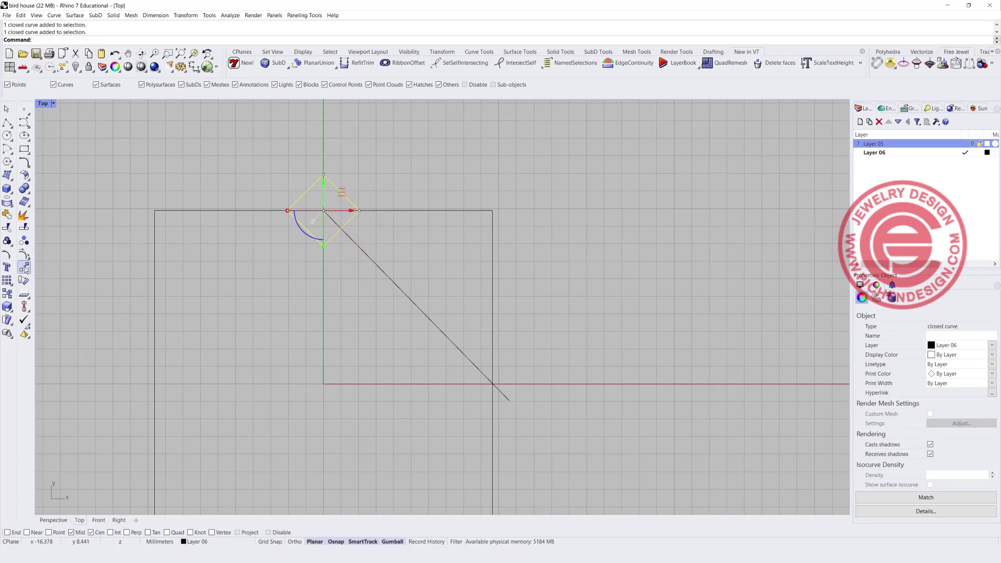
Step: Linear-array the rotated square along the diagonal line as 10 items about 2 mm apart, using Near snap and with history recording on
click(7, 281)
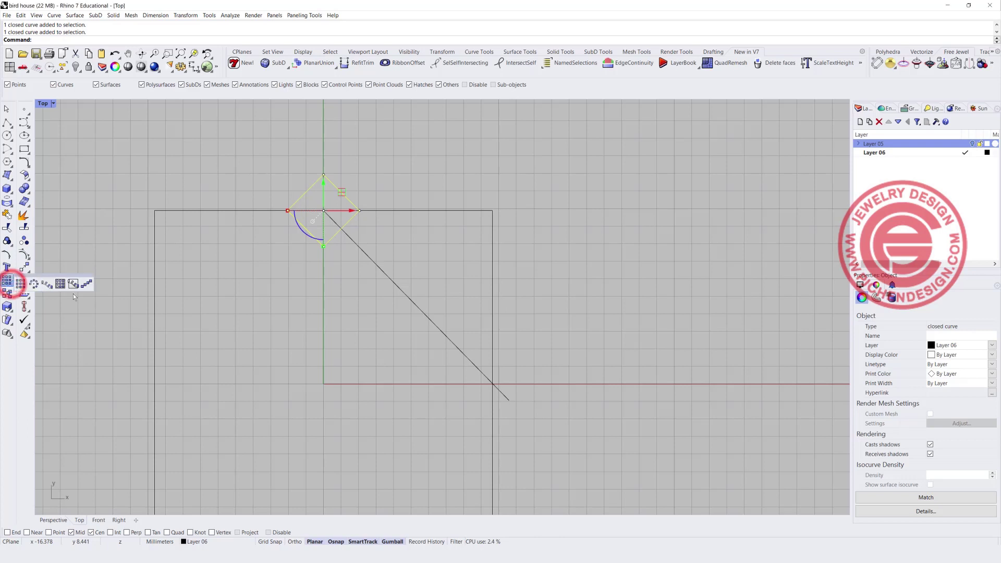
click(88, 284)
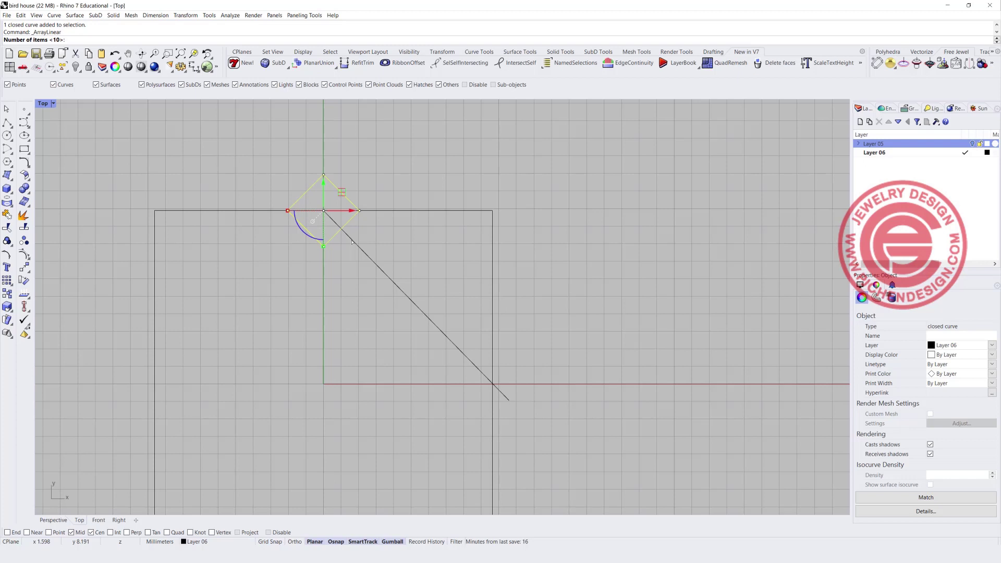
key(Return)
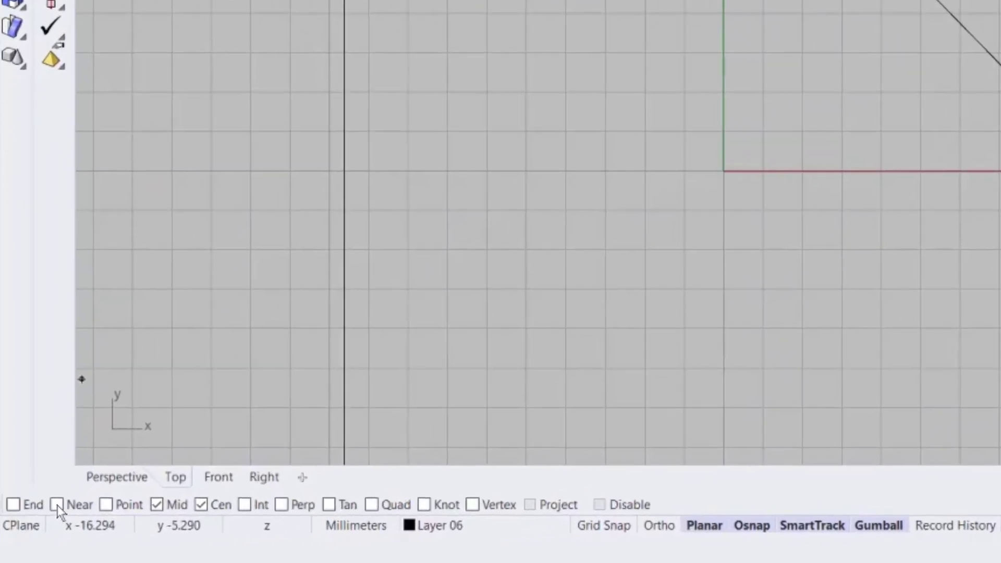
click(26, 533)
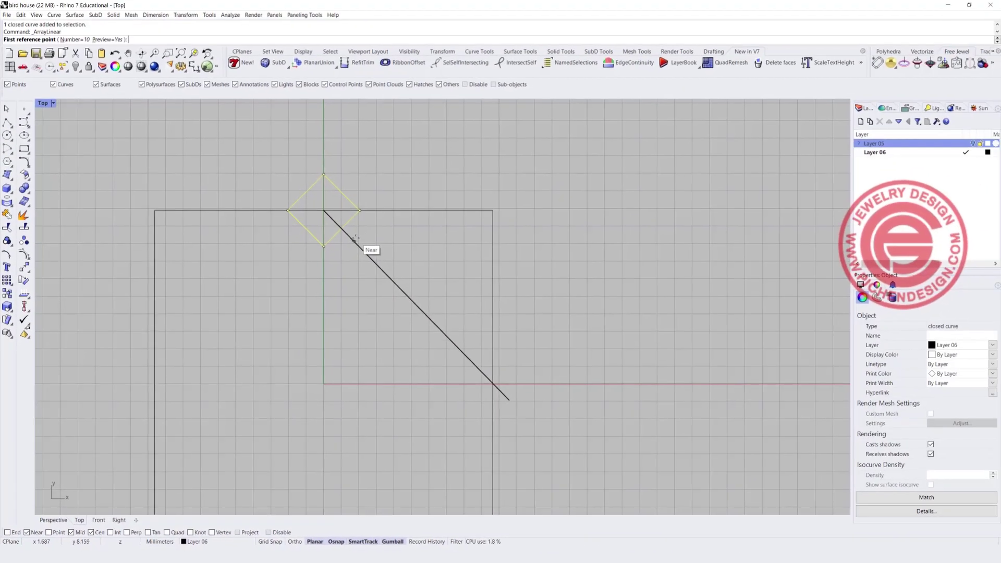
click(354, 239)
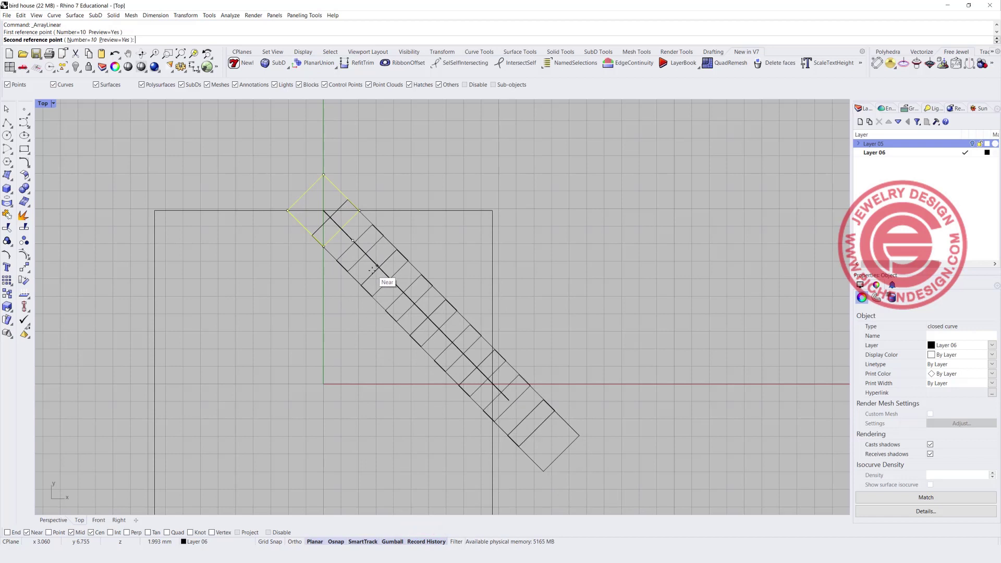
click(373, 268)
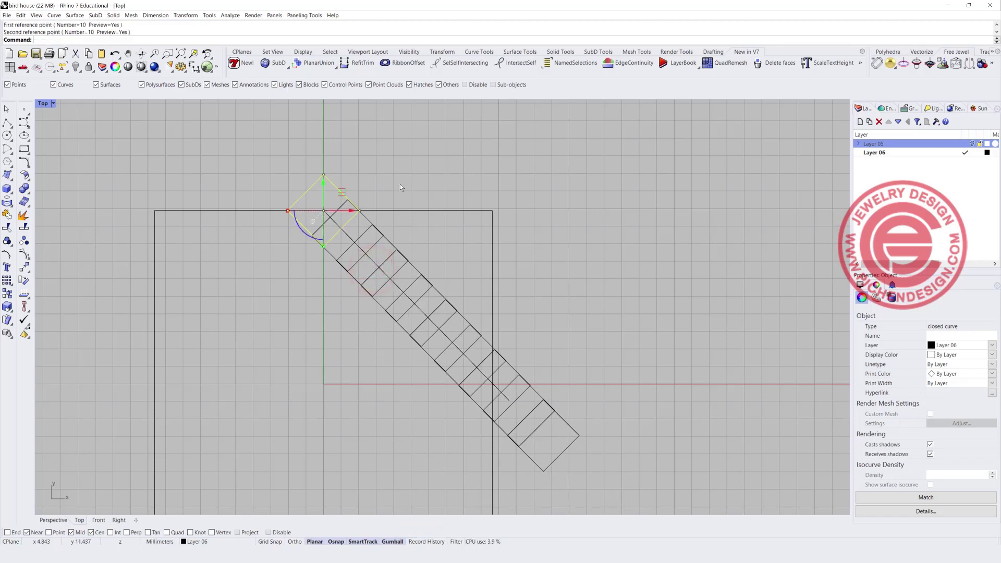
Step: Pull the right corner point of the first square slightly outward and upward to give the history-linked copies a slanted shingle shape
drag(361, 212, 383, 183)
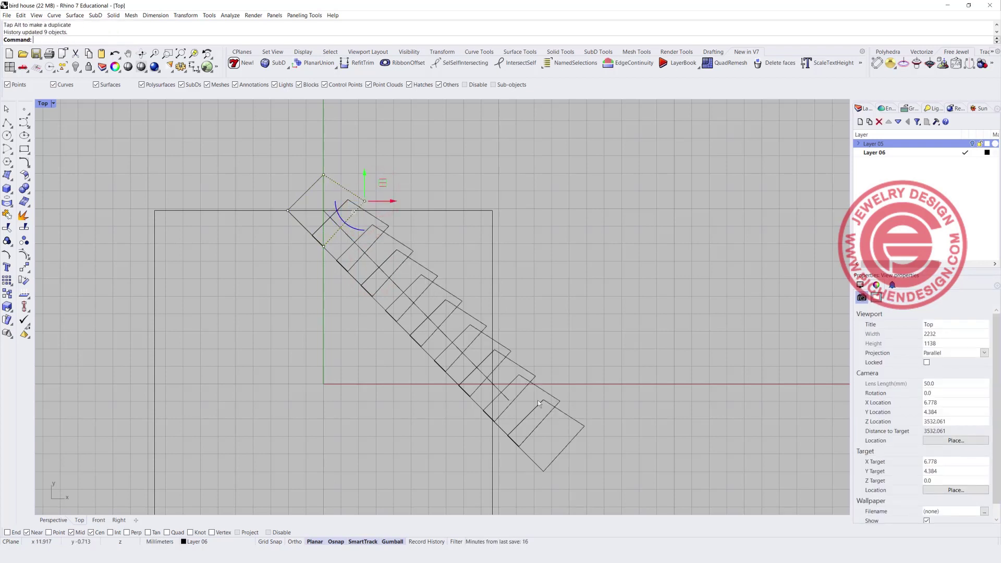
drag(382, 183, 383, 179)
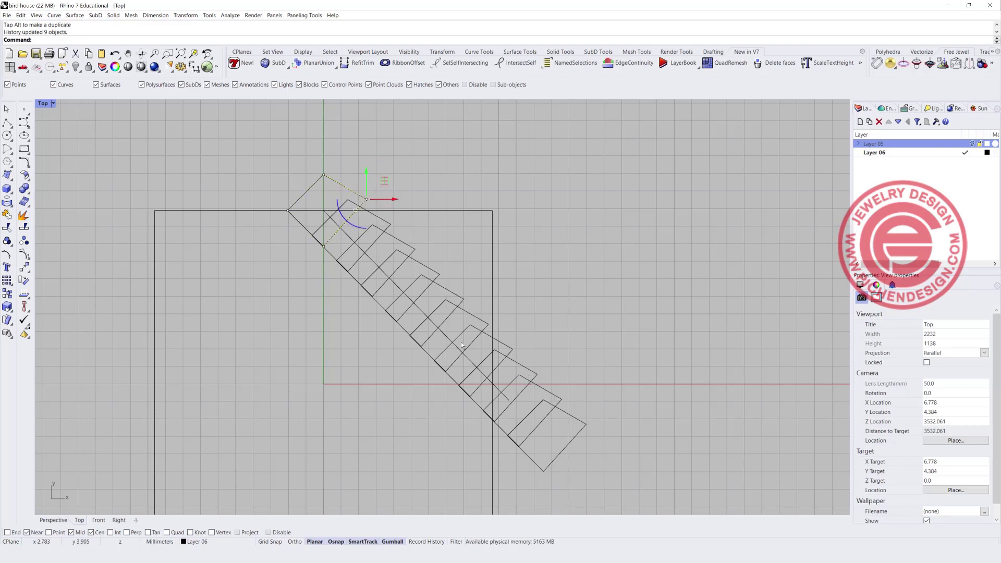
Step: Delete the last two shingle copies at the lower end of the array
click(451, 238)
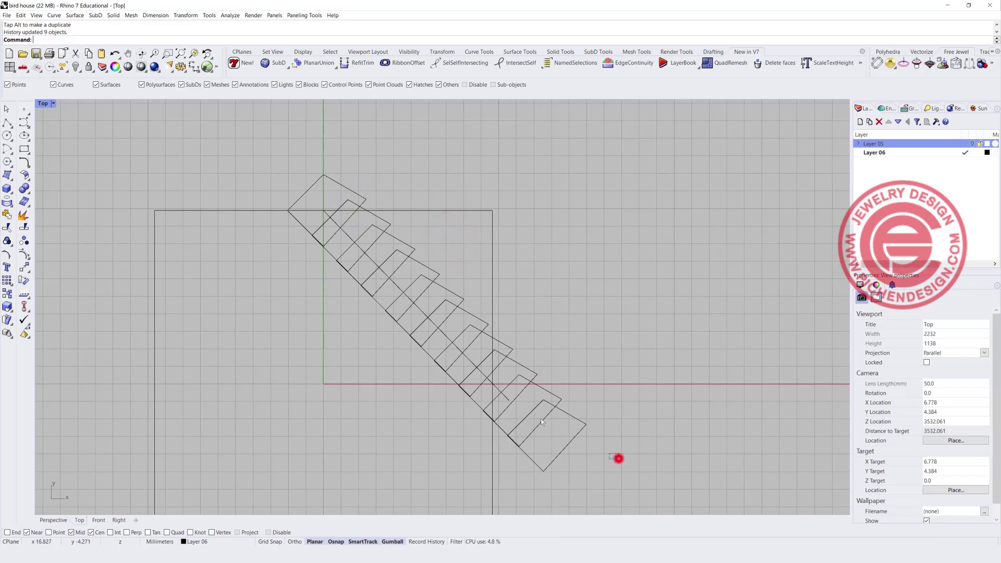
drag(618, 458, 528, 409)
key(Delete)
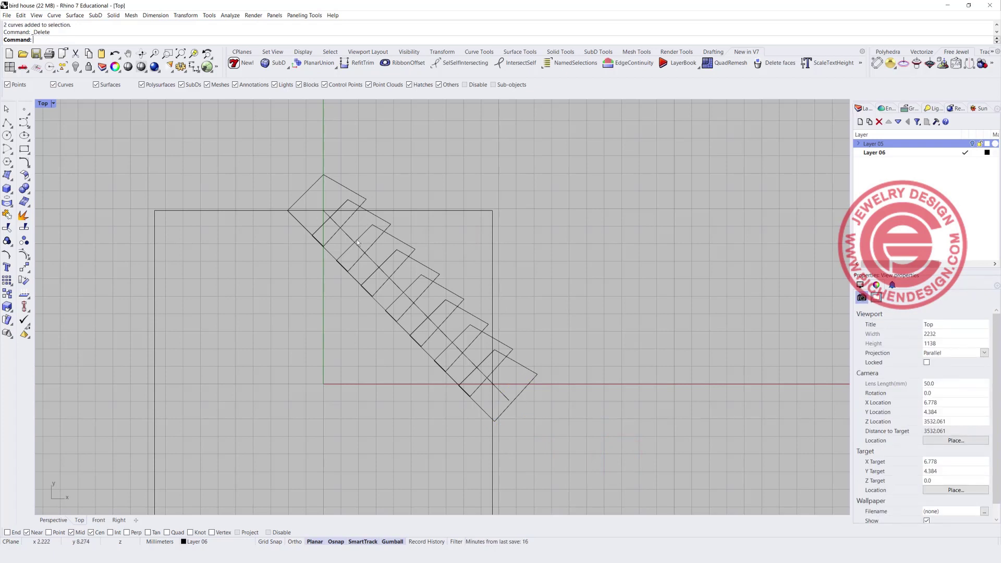
Step: Start a Curve Boolean on all the curves and keep the regions above the diagonal line, from the second shingle down to the house's right edge
right_drag(329, 224, 310, 234)
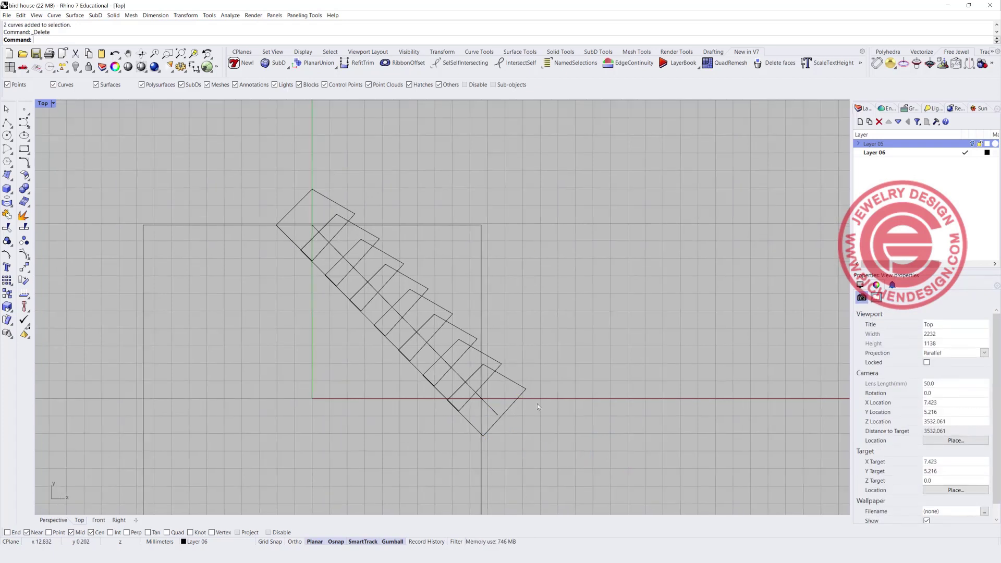
drag(325, 227, 325, 227)
click(258, 39)
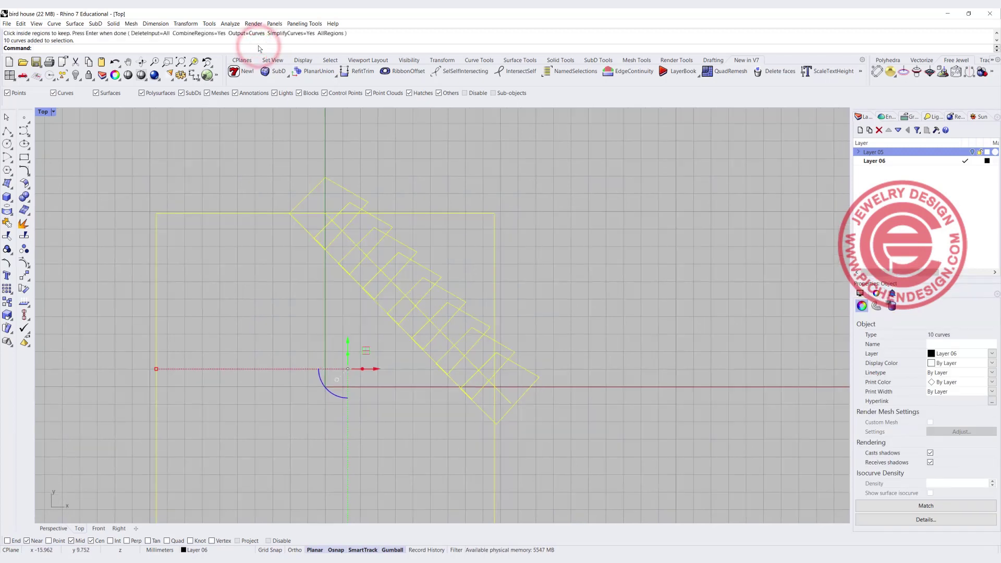
text(CurvatureAnalysis)
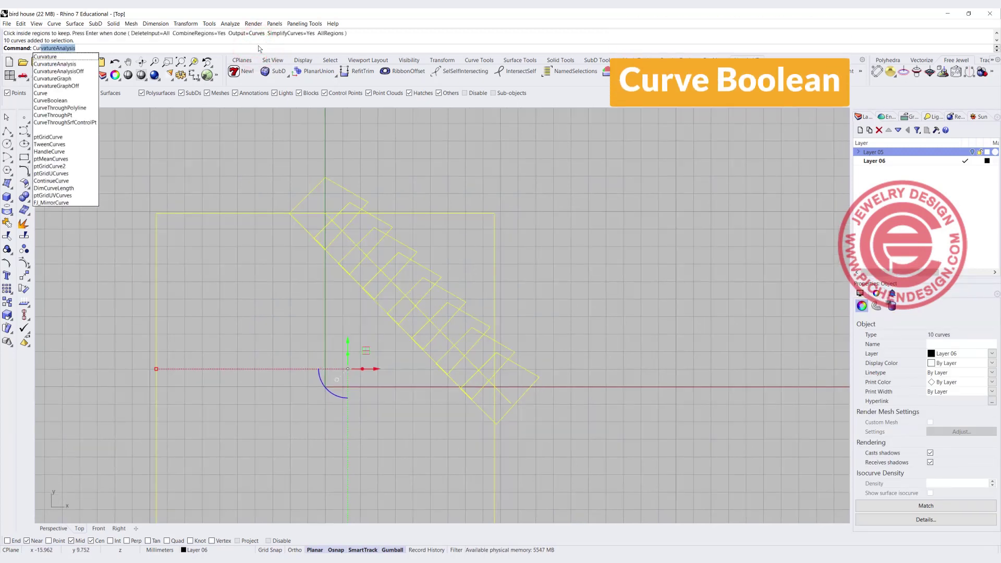
click(64, 101)
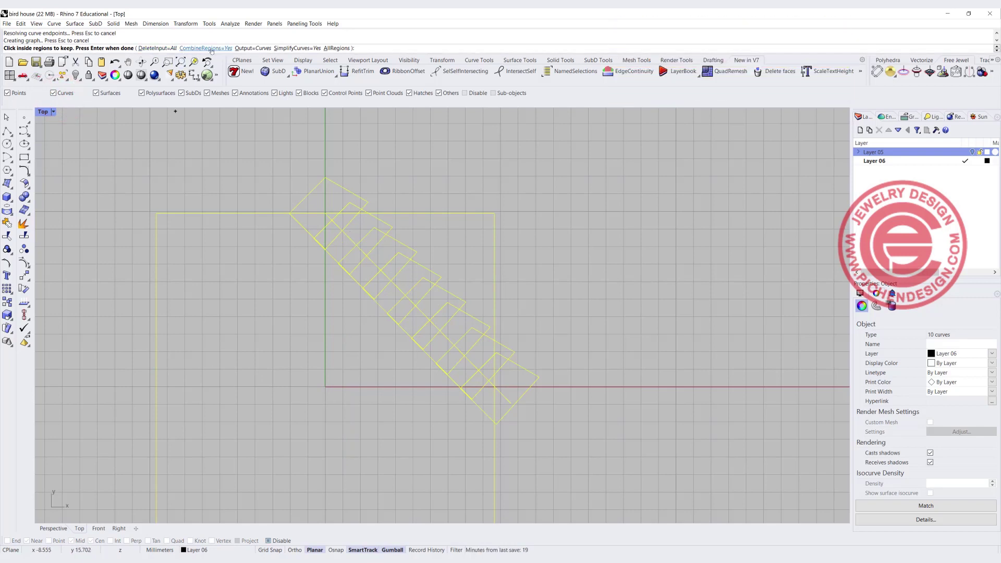
click(344, 219)
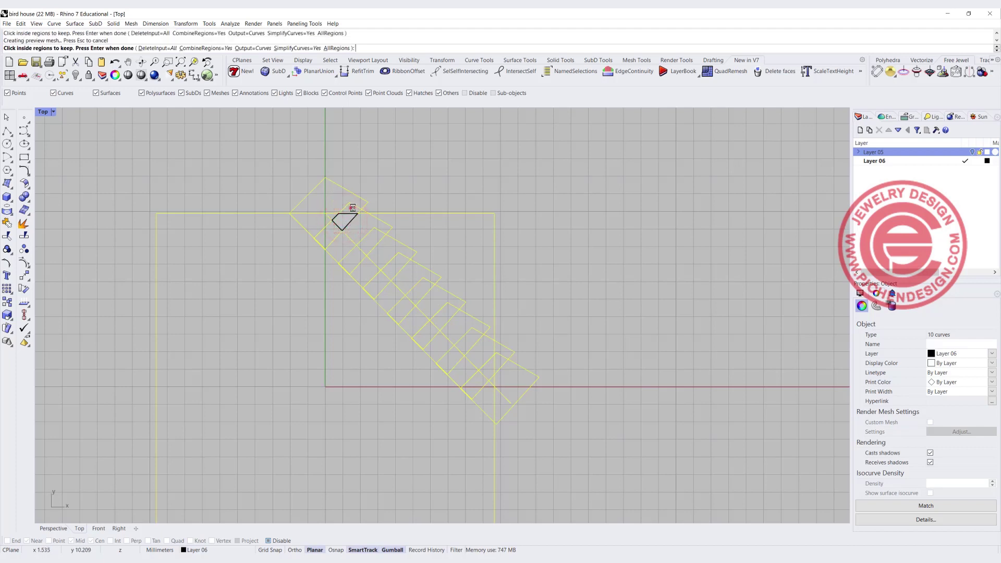
click(353, 208)
click(363, 211)
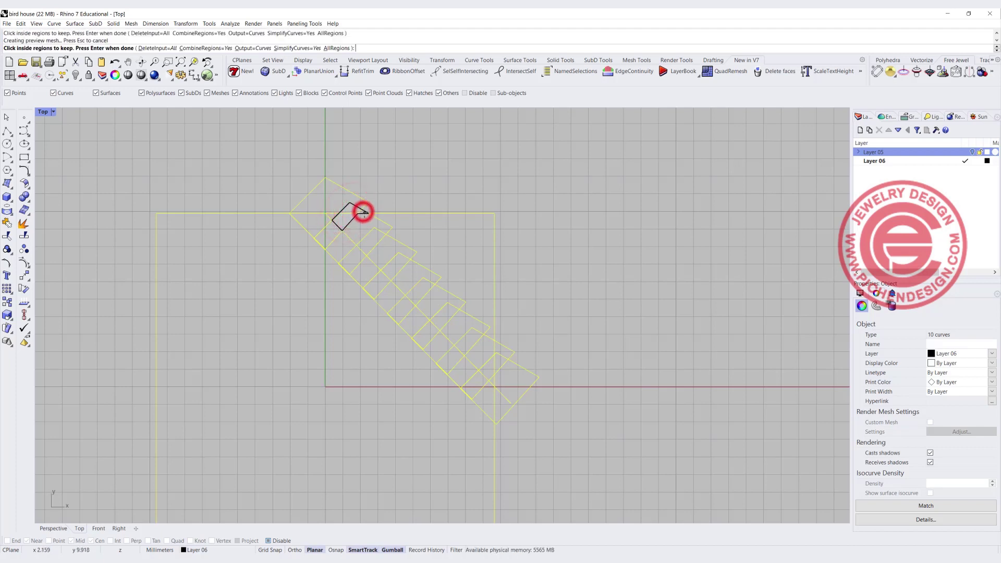
click(364, 222)
click(370, 240)
click(386, 249)
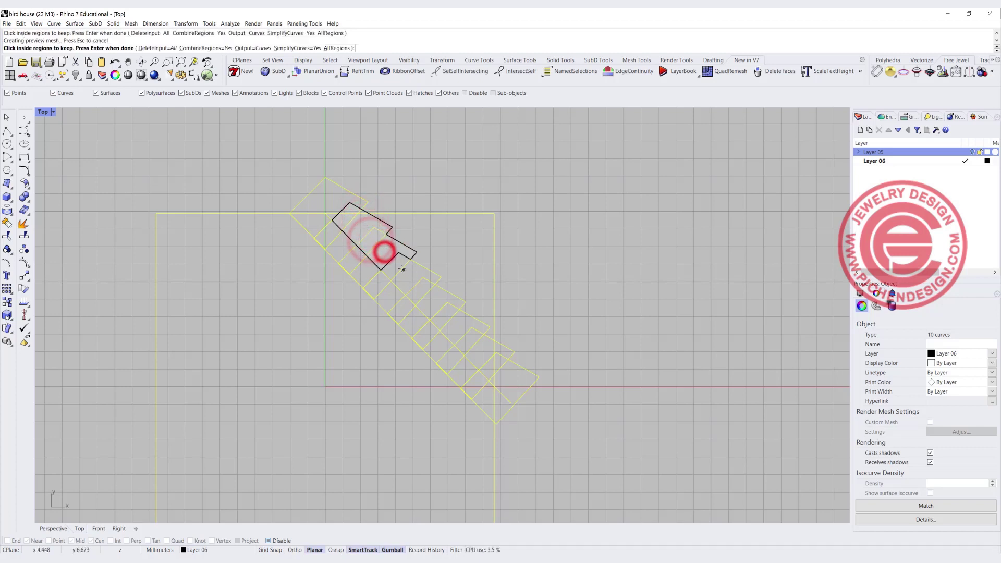
click(398, 261)
click(408, 272)
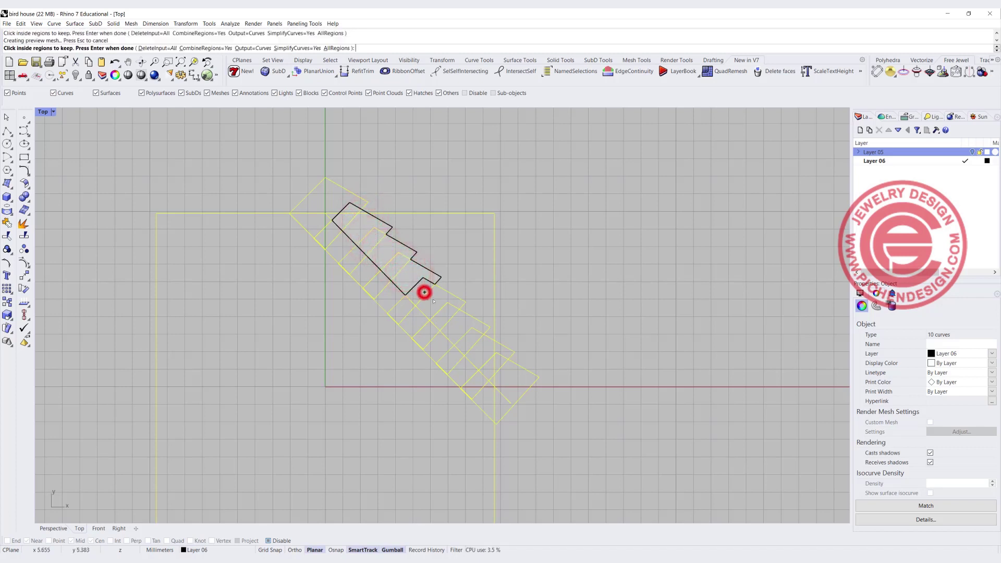
click(423, 290)
click(446, 314)
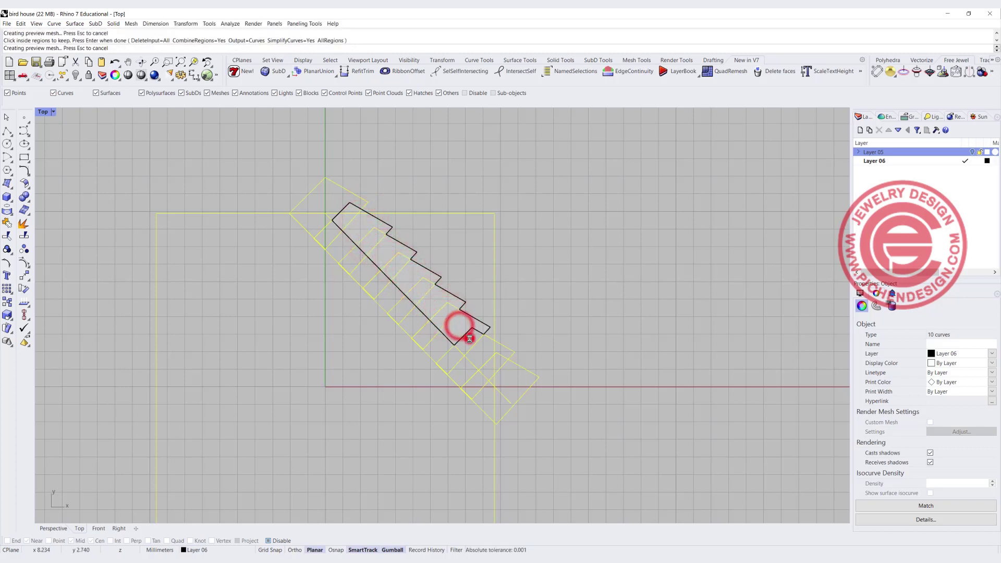
click(469, 339)
click(489, 368)
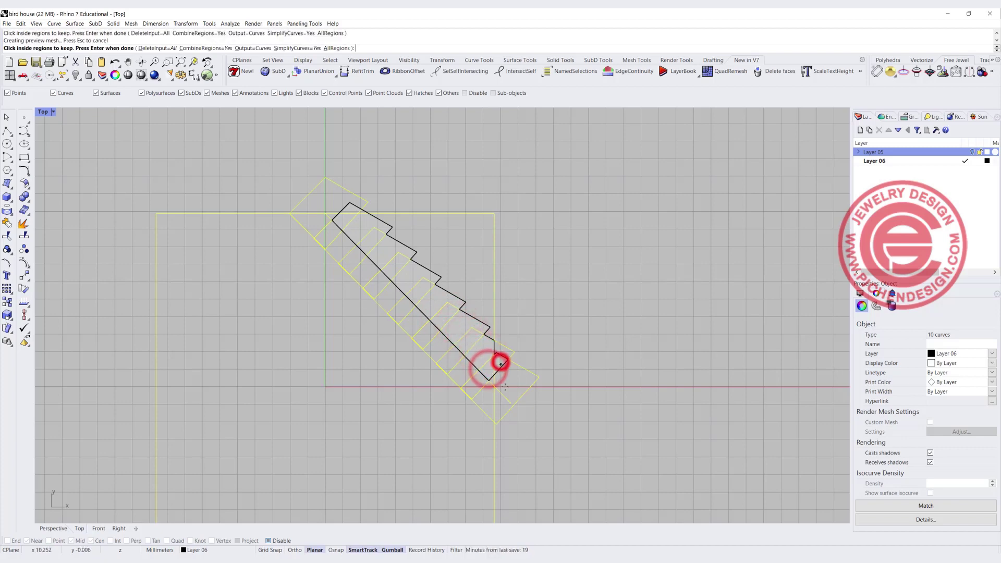
Step: Add the regions at the lower end of the shingle row, around and beyond the house's right edge, to the Curve Boolean
scroll(493, 375, up, 5)
click(484, 381)
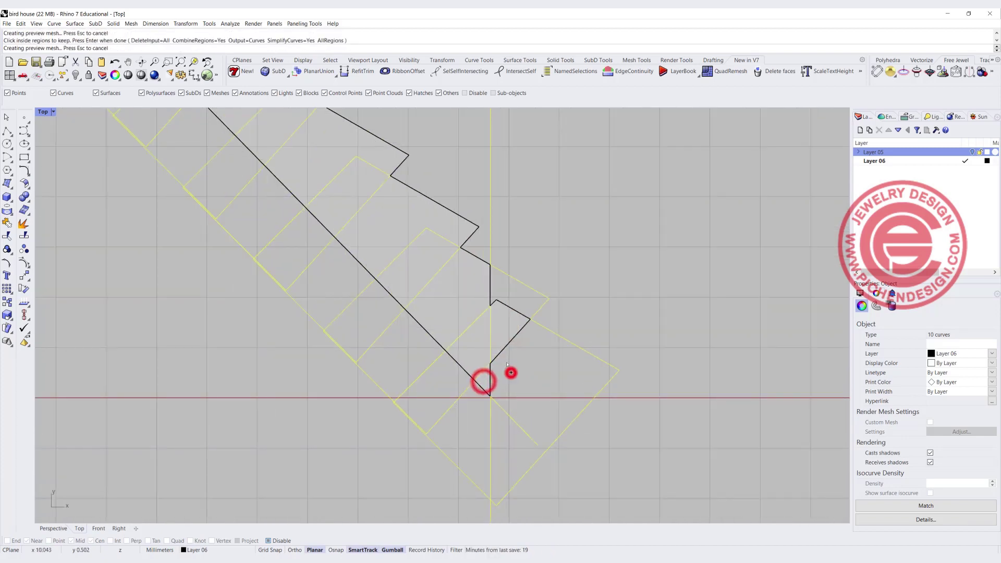
scroll(485, 378, down, 5)
scroll(345, 277, down, 3)
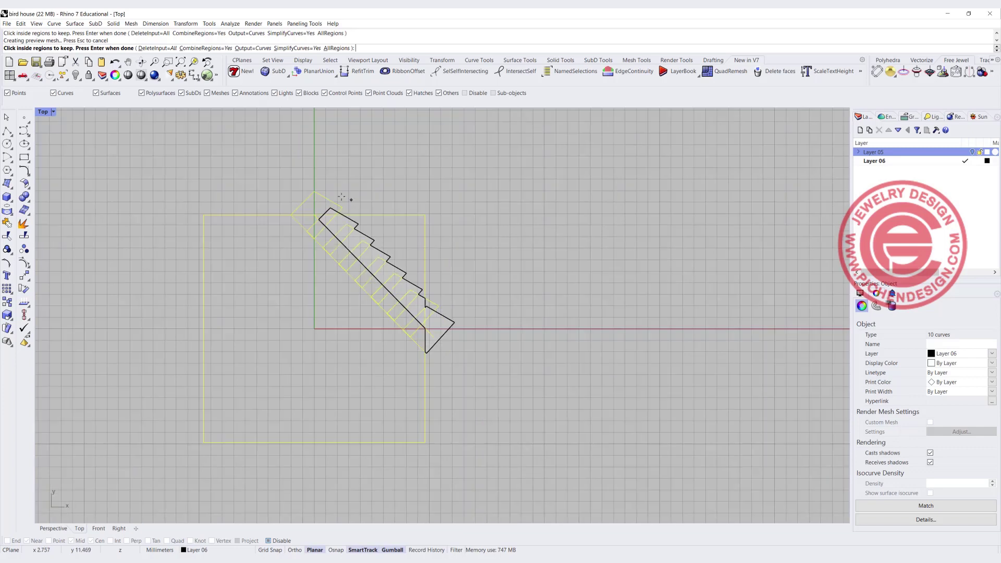
Step: Add the regions of the topmost shingle and the small gap at the diagonal line's upper end to the Curve Boolean
scroll(309, 208, up, 6)
click(307, 214)
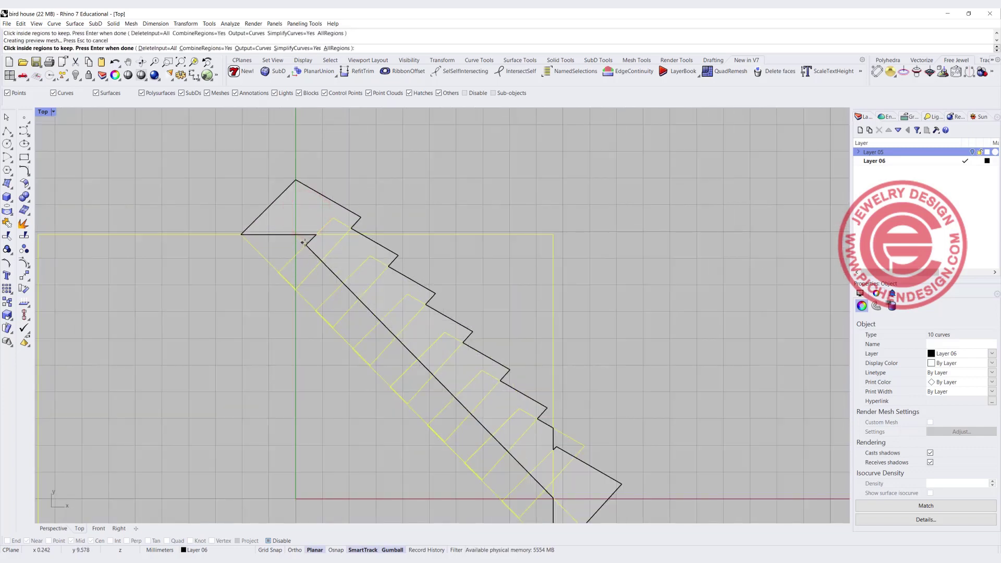
scroll(308, 241, up, 4)
click(305, 236)
scroll(272, 235, down, 4)
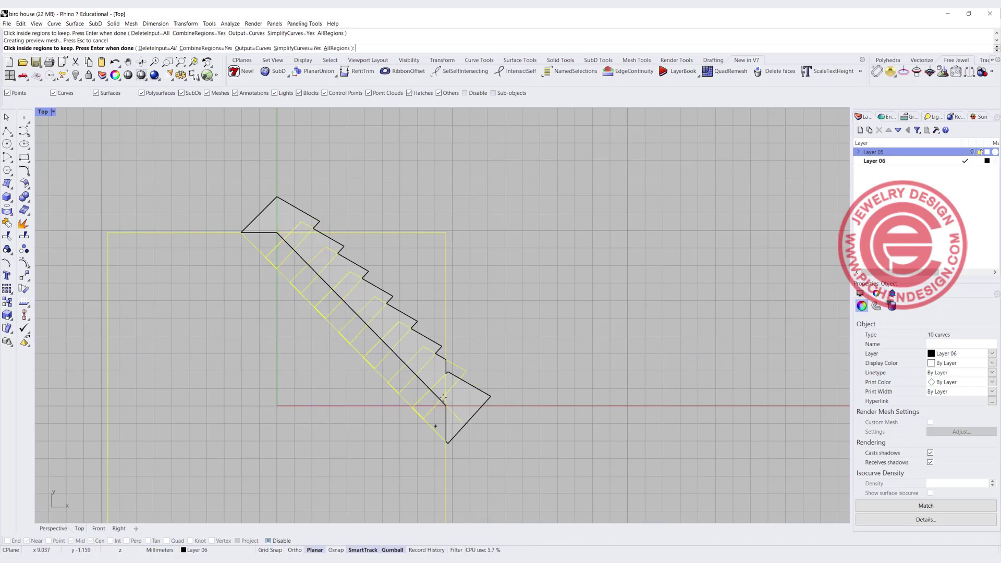
Step: Add the missed shingle tip outside the house's right edge and finish the Curve Boolean as one stepped outline
scroll(456, 373, up, 4)
click(456, 371)
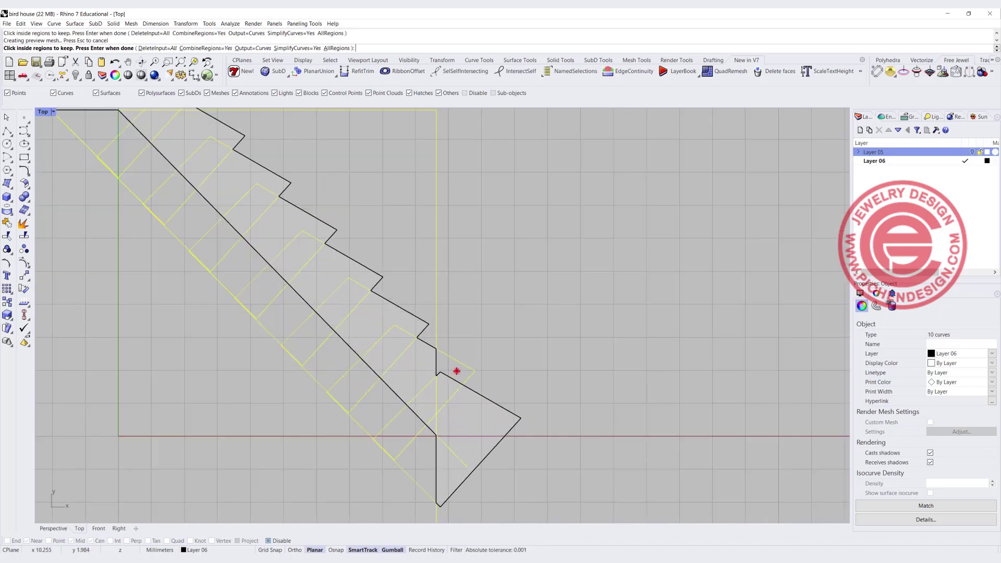
scroll(351, 317, down, 3)
key(Return)
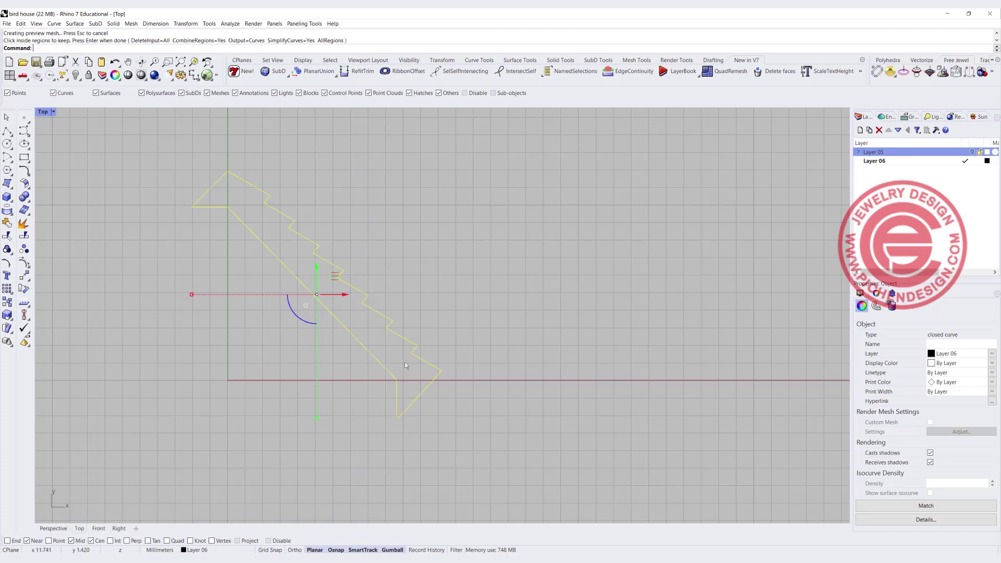
Step: Draw a line about 3 mm long from the outline's lower inner corner, square to the diagonal edge and past the shingle edge, using End snap
click(8, 131)
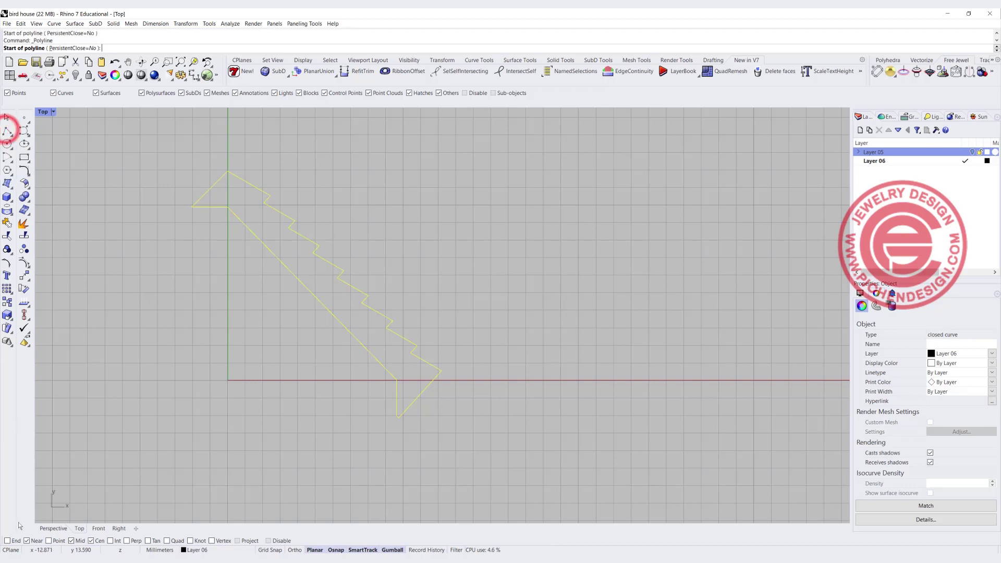
click(396, 378)
scroll(441, 345, up, 2)
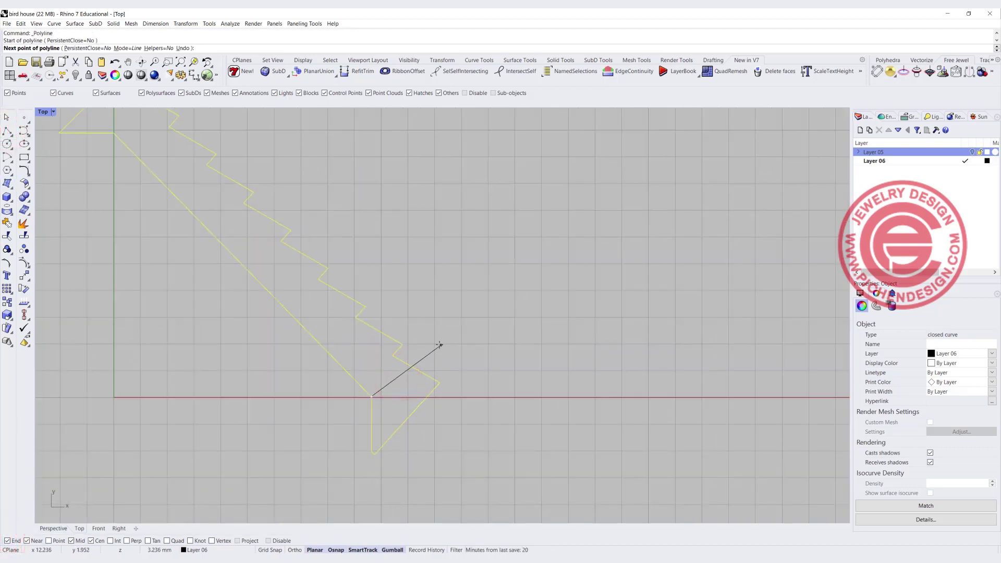
click(433, 340)
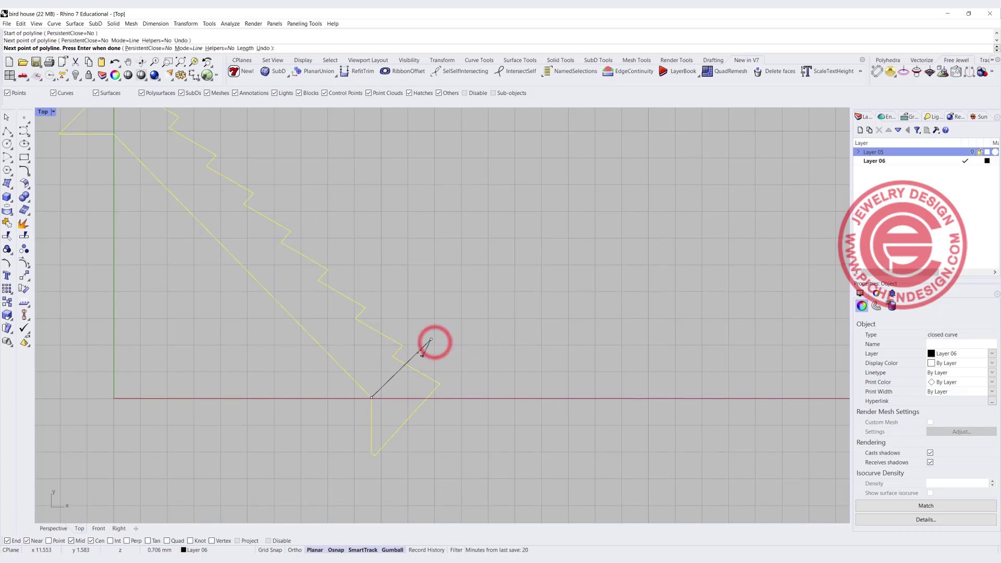
key(Return)
Step: Trim the outline and the short cutting line against each other, removing the lower-right tail and the line's overhanging end
click(421, 350)
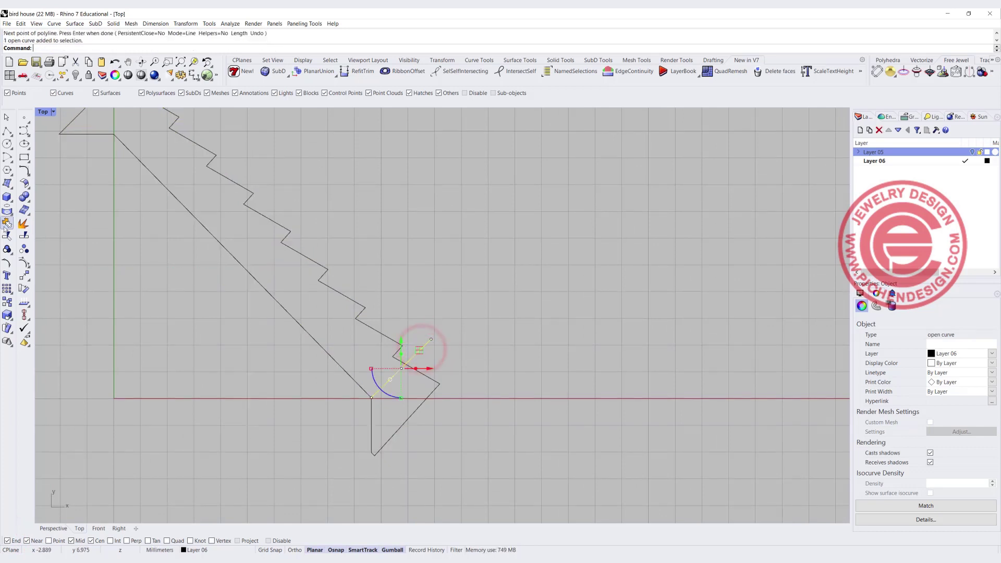
click(513, 438)
drag(463, 429, 334, 318)
click(7, 235)
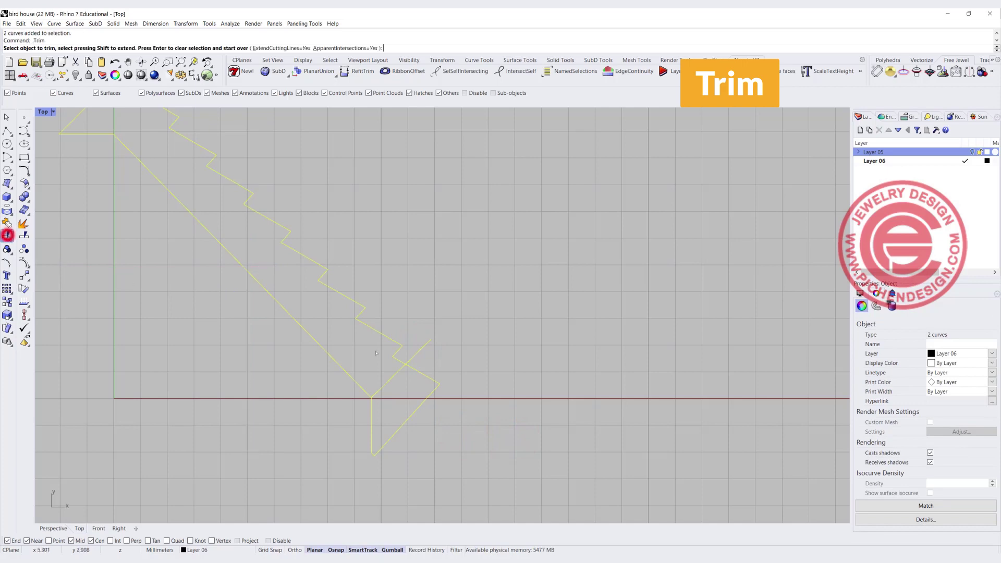
click(467, 390)
click(416, 353)
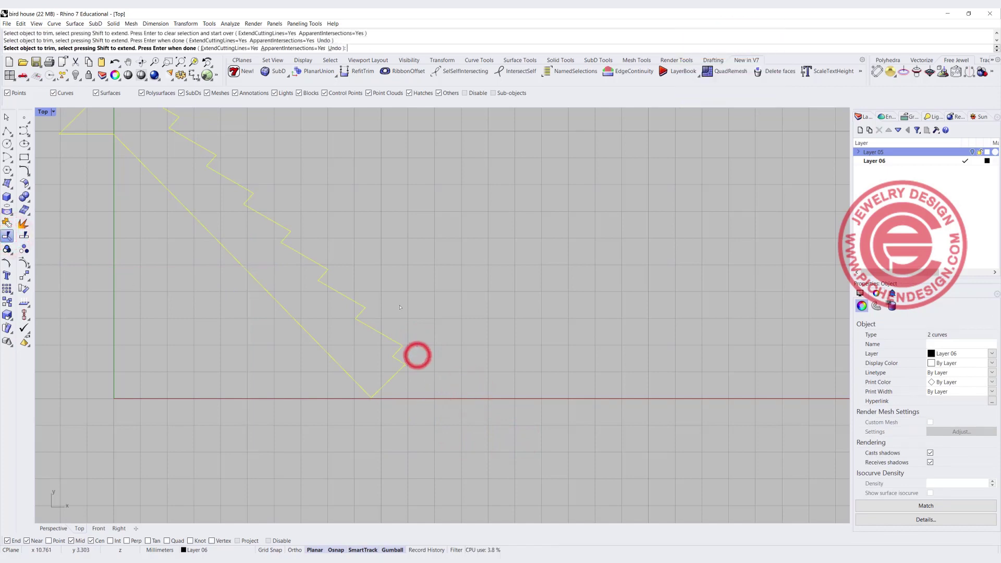
Step: Draw a vertical polyline from the roof outline's apex straight down to just below the inner corner
scroll(399, 315, down, 4)
scroll(356, 335, up, 16)
right_drag(285, 268, 147, 190)
click(8, 131)
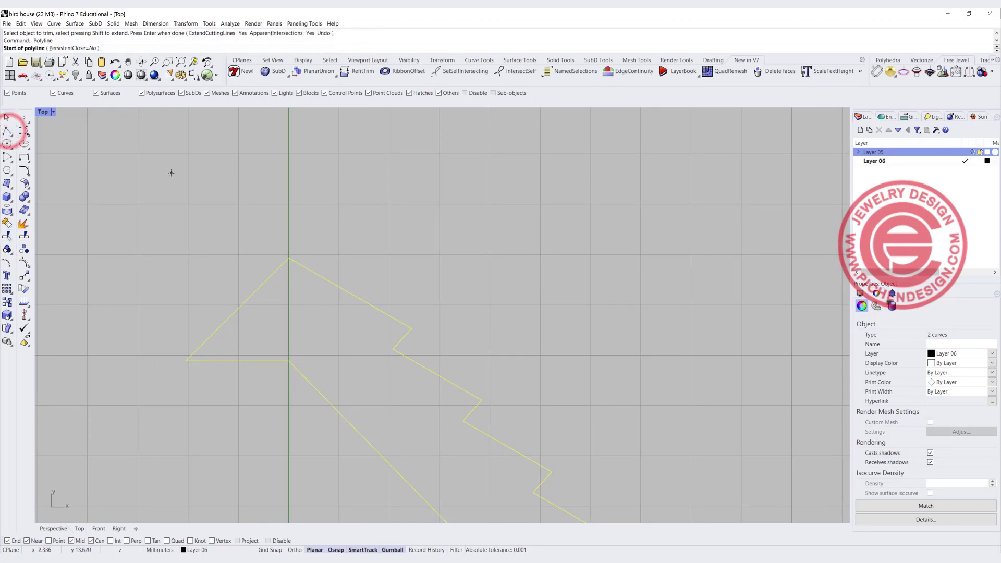
key(Escape)
key(Escape)
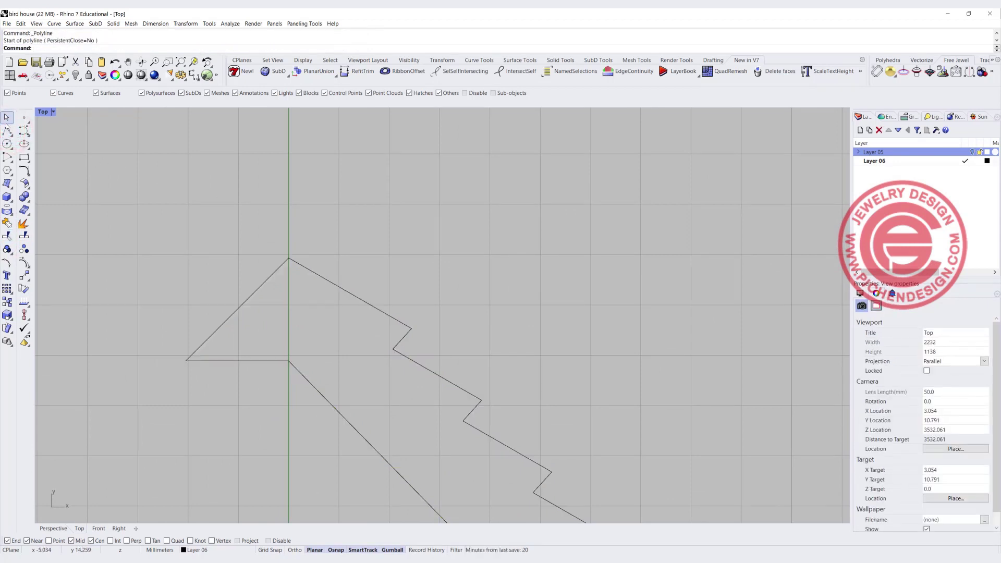
click(6, 128)
click(289, 259)
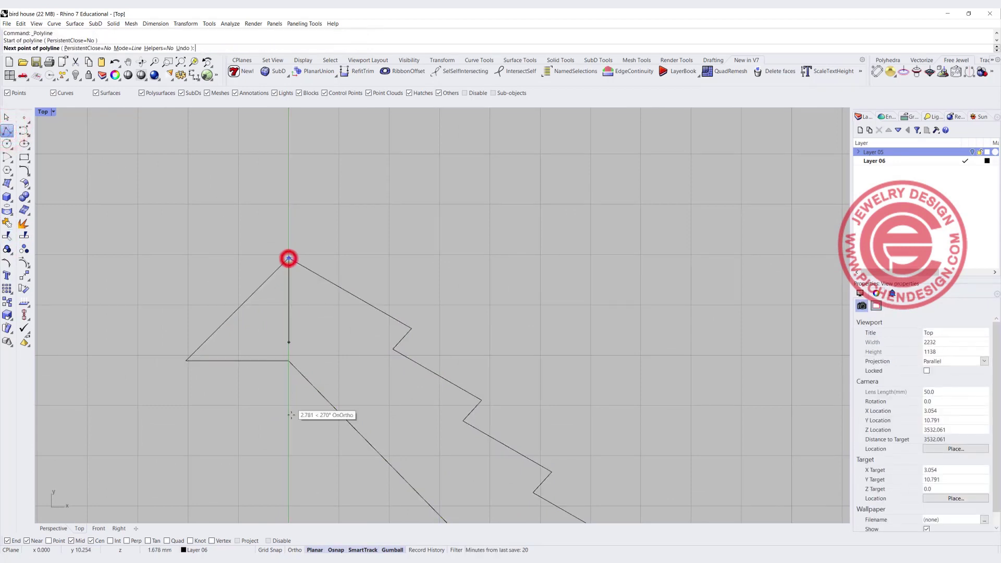
click(289, 416)
key(Return)
Step: Trim away the part of the roof outline left of the vertical line
click(287, 412)
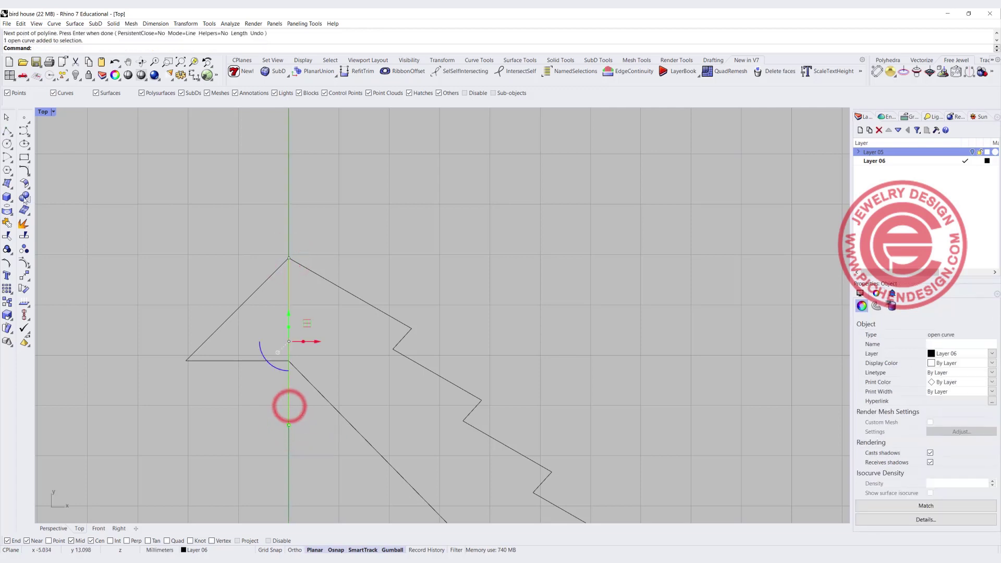
click(7, 236)
drag(179, 280, 274, 400)
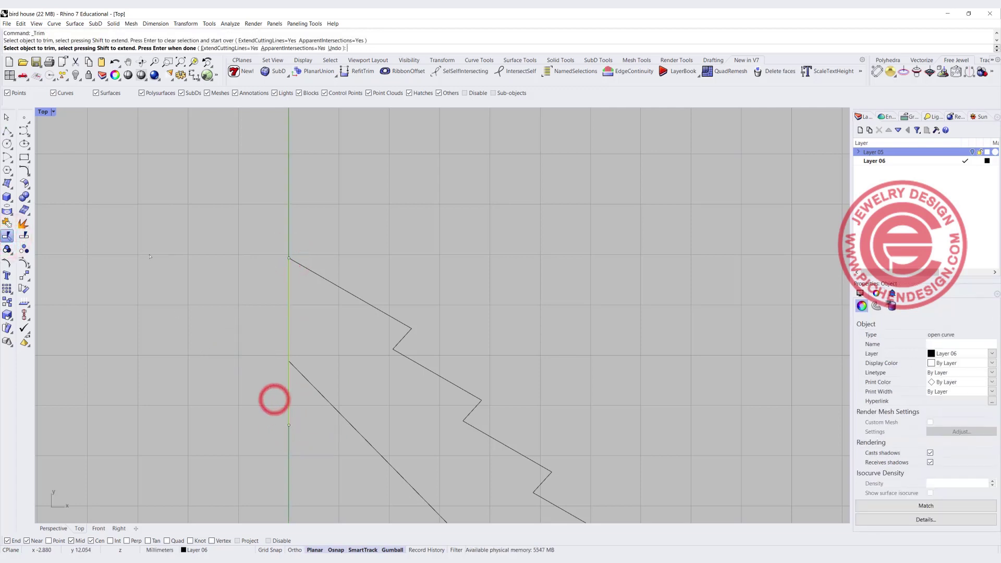
key(Return)
Step: Join the stepped edge, the diagonal edge and the short end line into one curve
scroll(354, 295, down, 5)
click(372, 305)
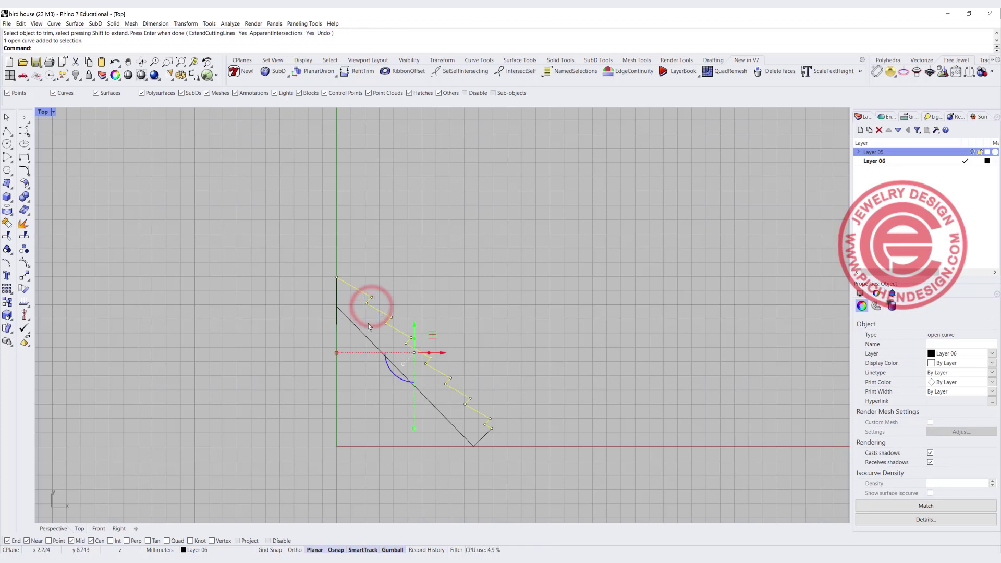
drag(529, 459, 457, 409)
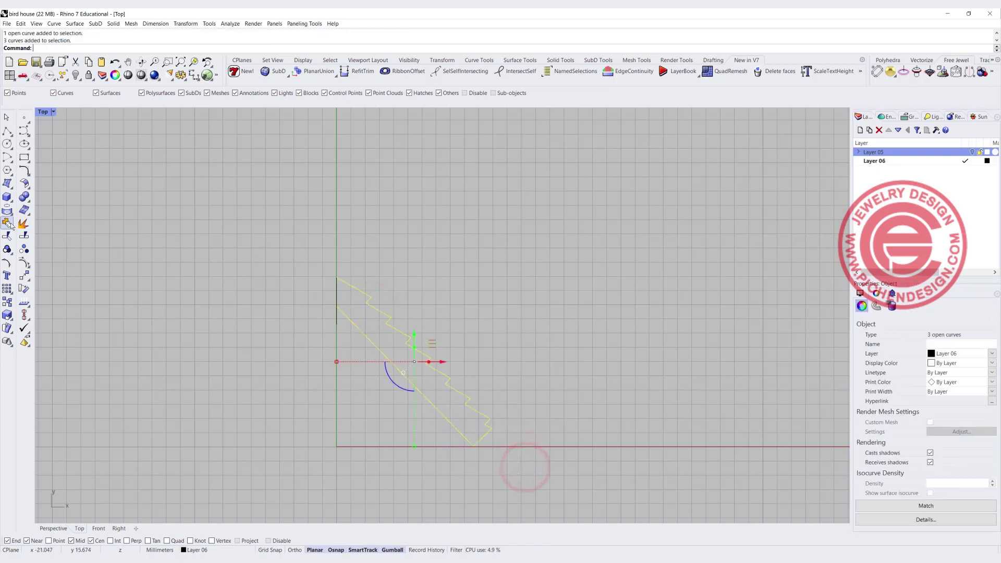
Step: Mirror a copy of the joined half-roof curve across the vertical axis through its apex
click(25, 282)
click(37, 293)
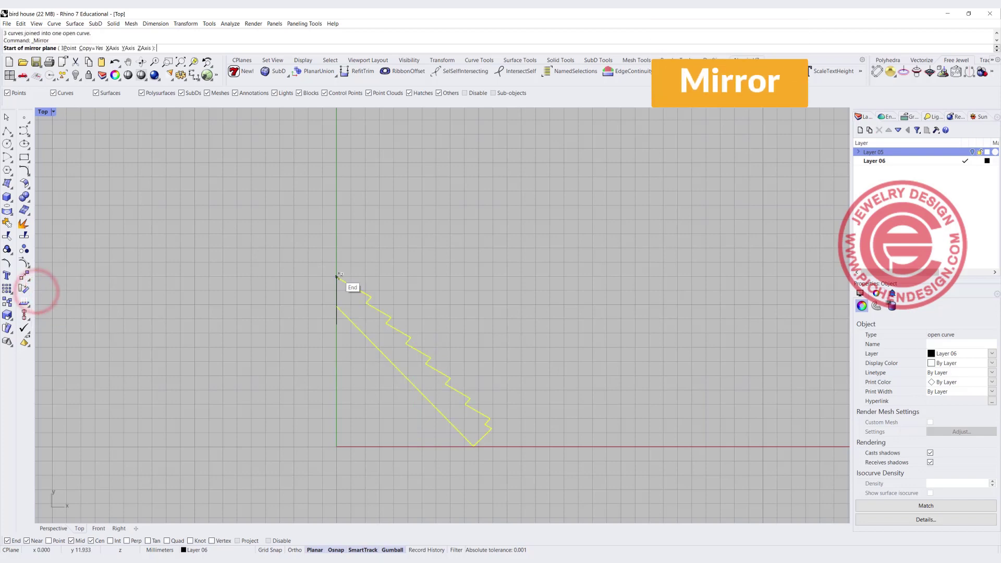
click(337, 278)
click(337, 333)
click(557, 304)
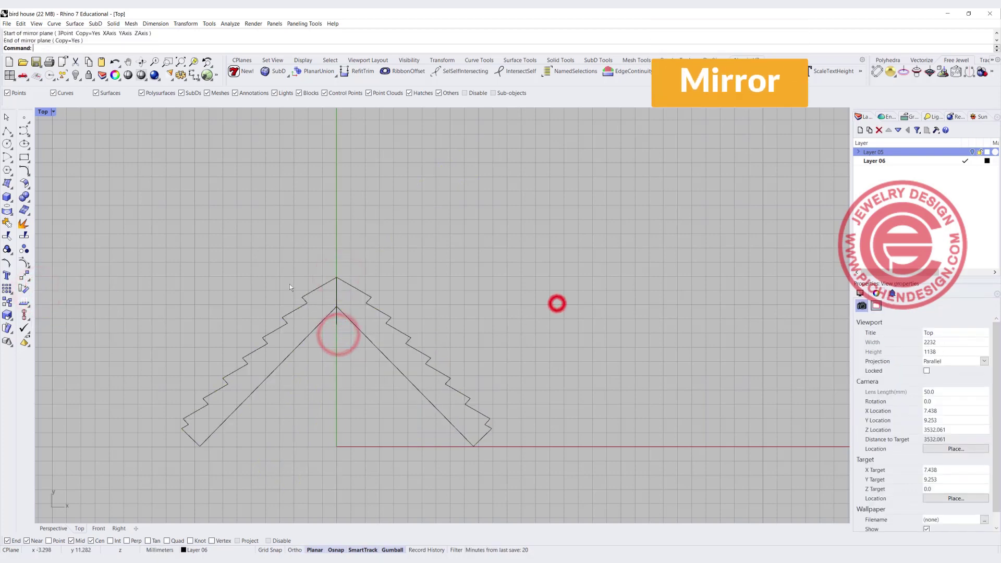
Step: Delete the vertical helper line at the apex and join the two roof halves into one closed curve
right_drag(368, 419, 358, 322)
scroll(358, 322, down, 4)
scroll(338, 259, up, 6)
scroll(336, 261, up, 1)
click(333, 262)
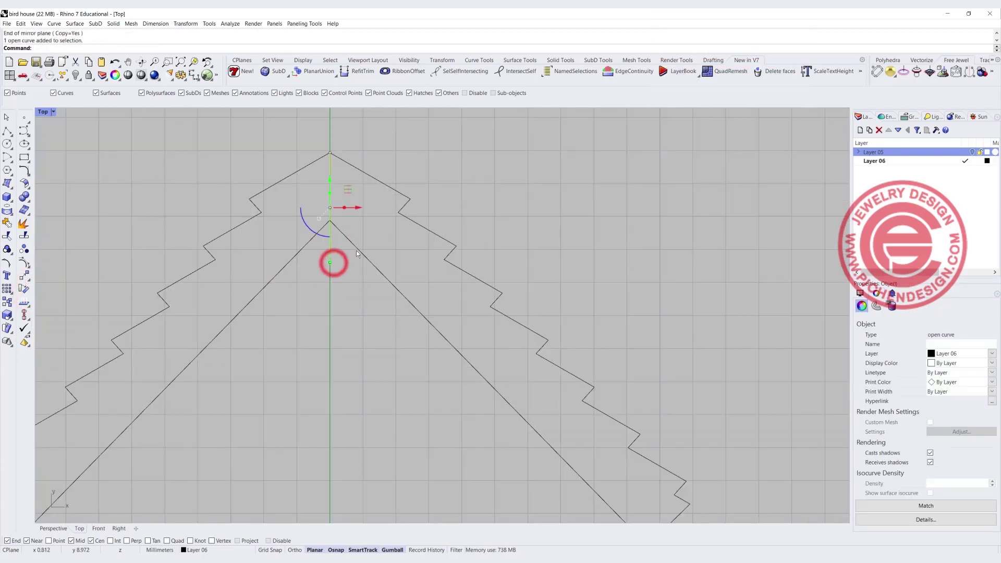
key(Delete)
click(506, 188)
key(ctrl+a)
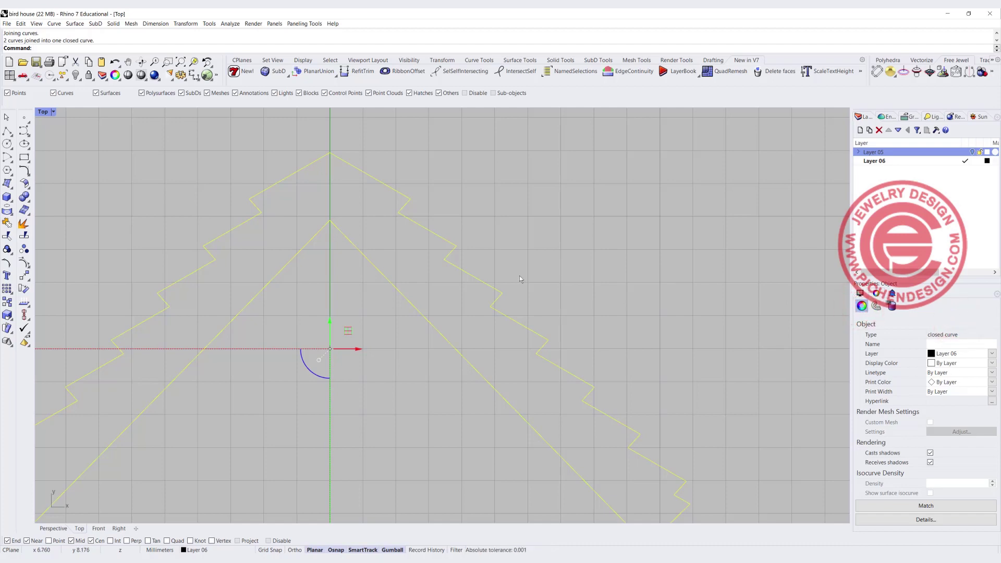
Step: Turn off the Center snap and draw a rectangle about 16.6 mm wide below the roof, between its two inner sloping edges
click(476, 257)
scroll(476, 257, down, 3)
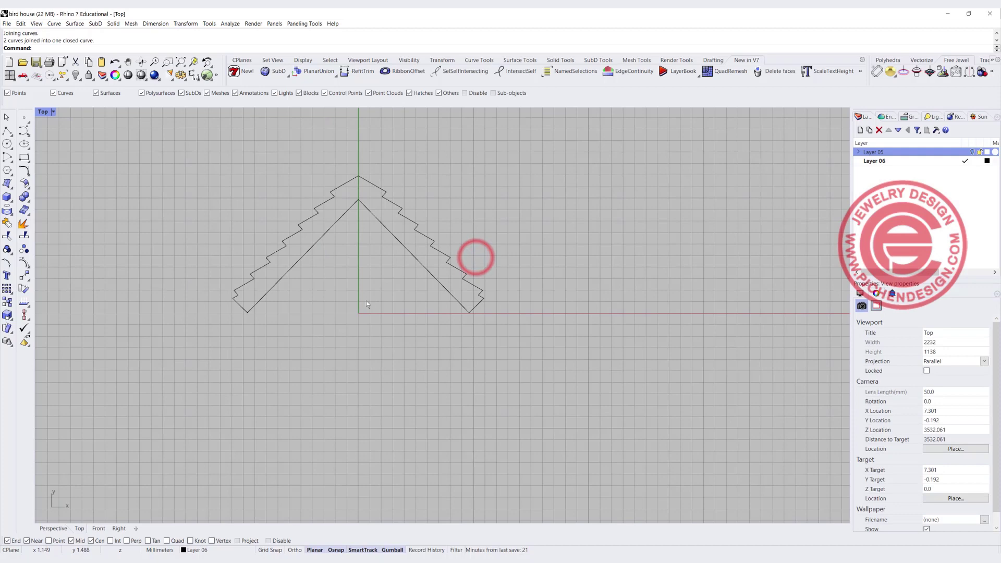
click(24, 158)
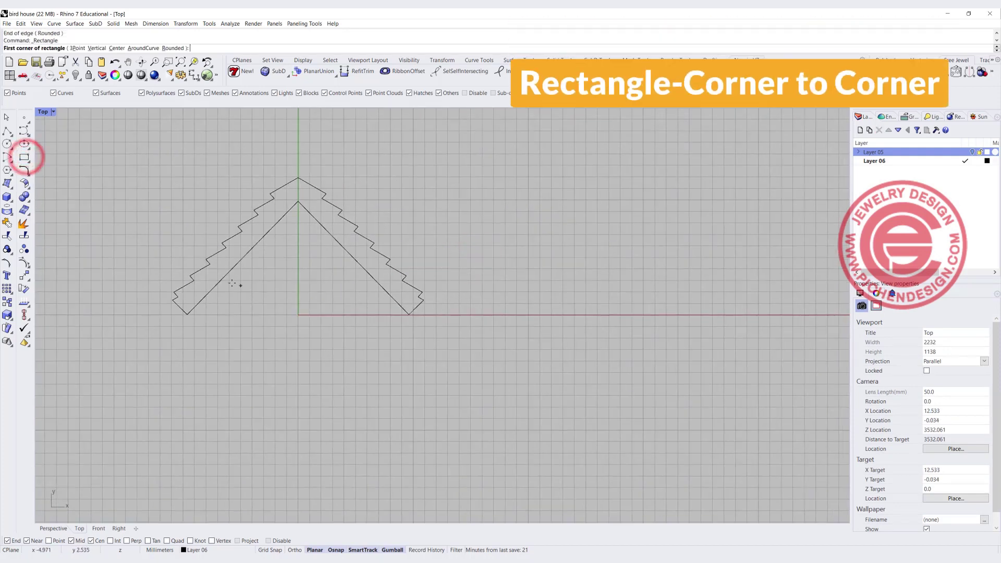
click(91, 541)
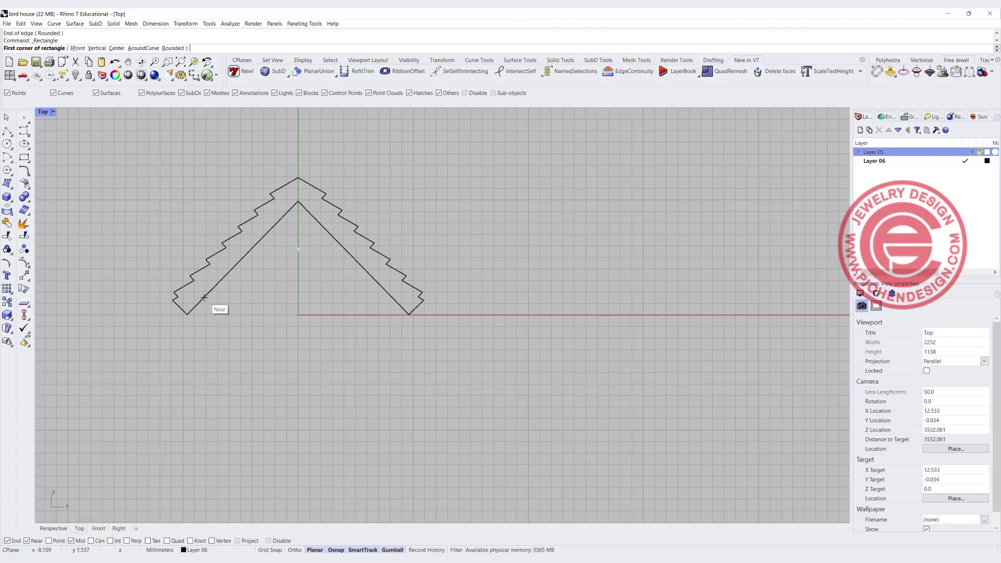
click(202, 299)
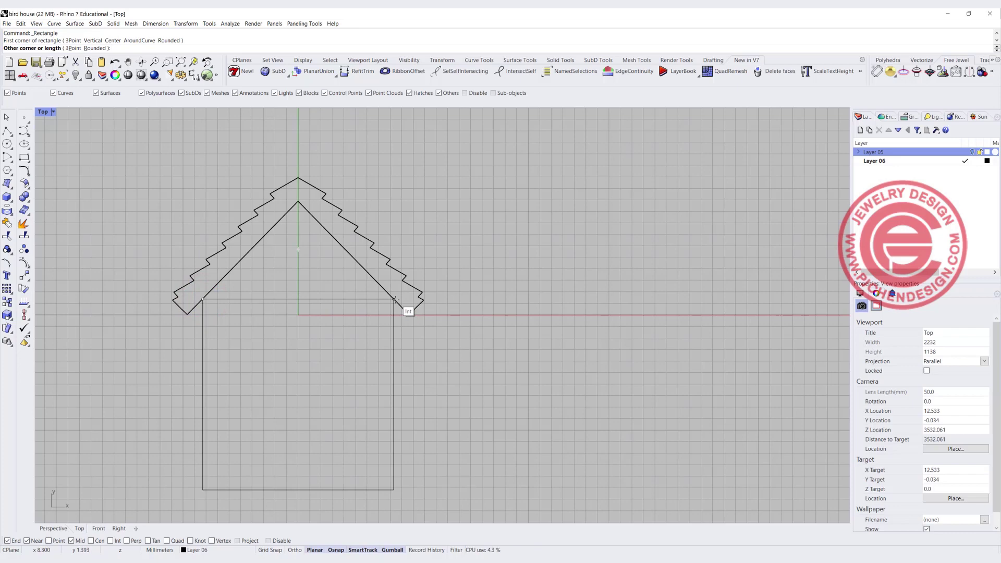
click(395, 299)
Step: Scale the rectangle vertically with Scale 1-D from its top edge's midpoint to just under half its height
click(392, 442)
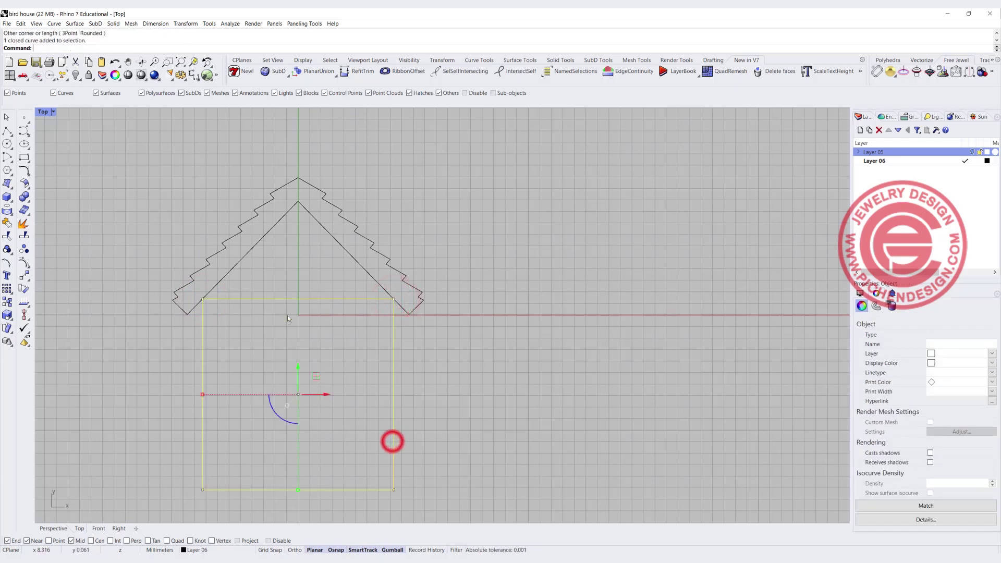
scroll(302, 349, down, 3)
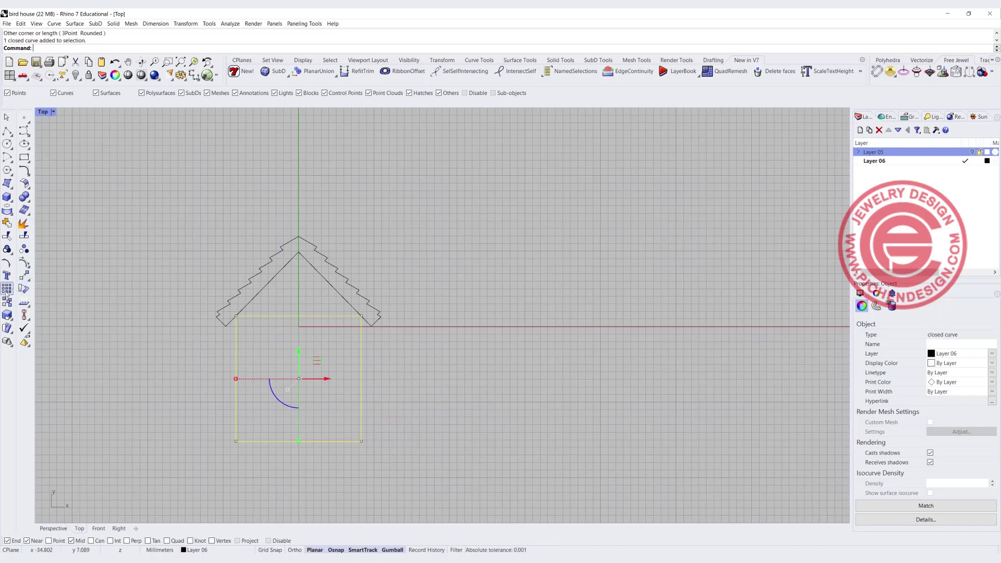
click(63, 316)
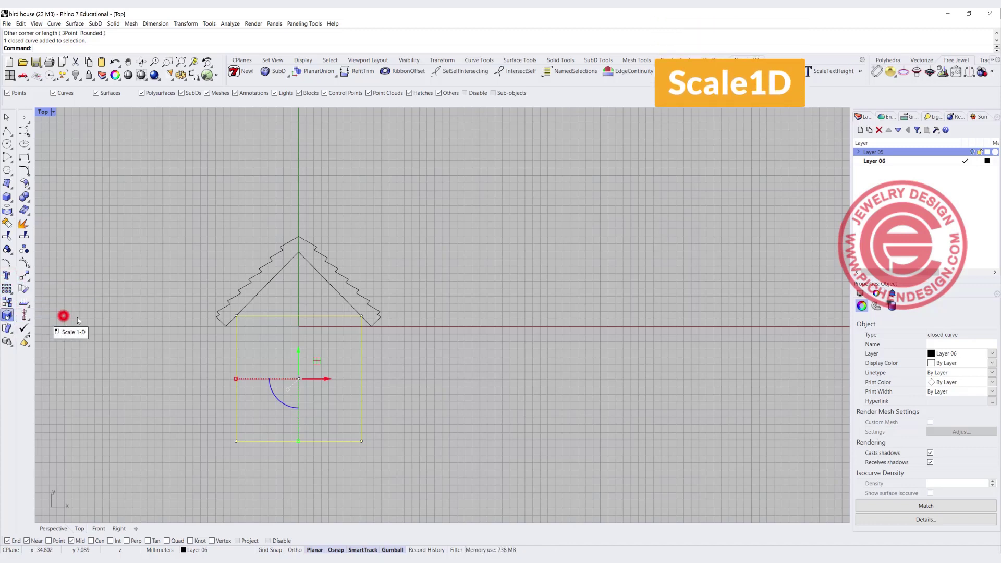
click(299, 316)
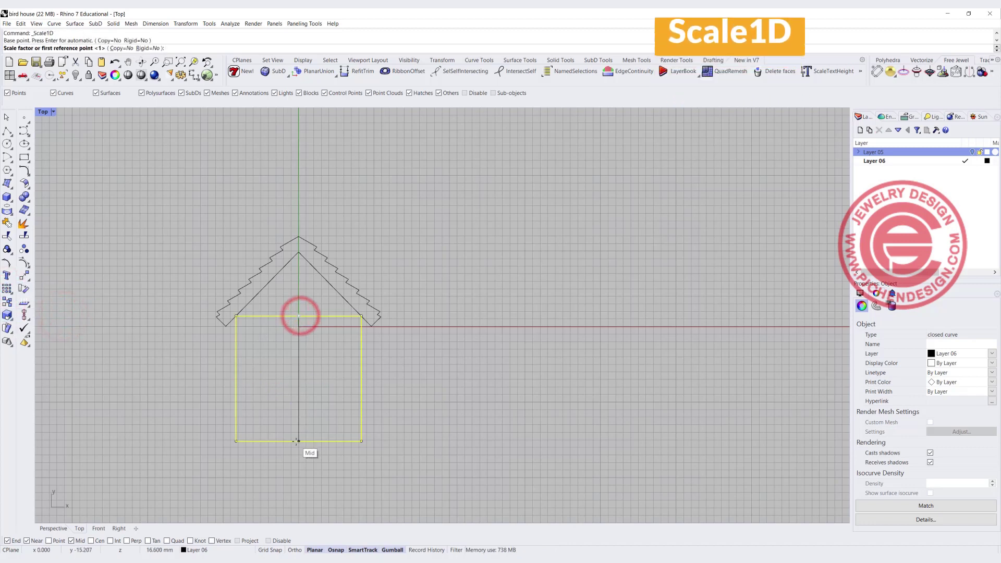
click(298, 440)
click(298, 372)
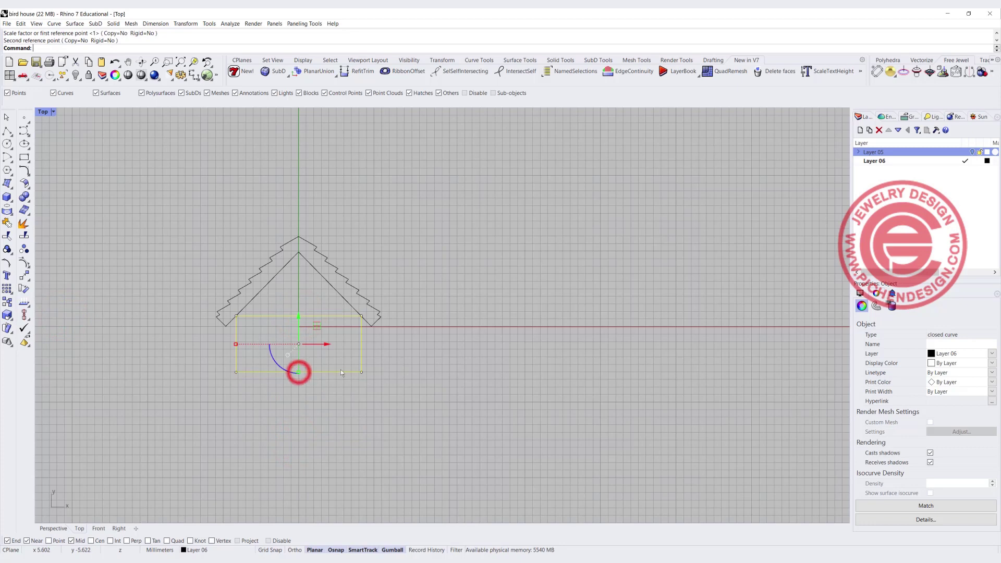
Step: Narrow the rectangle's bottom edge symmetrically to about four fifths of its width so the walls taper inward
scroll(254, 368, up, 4)
drag(150, 351, 437, 402)
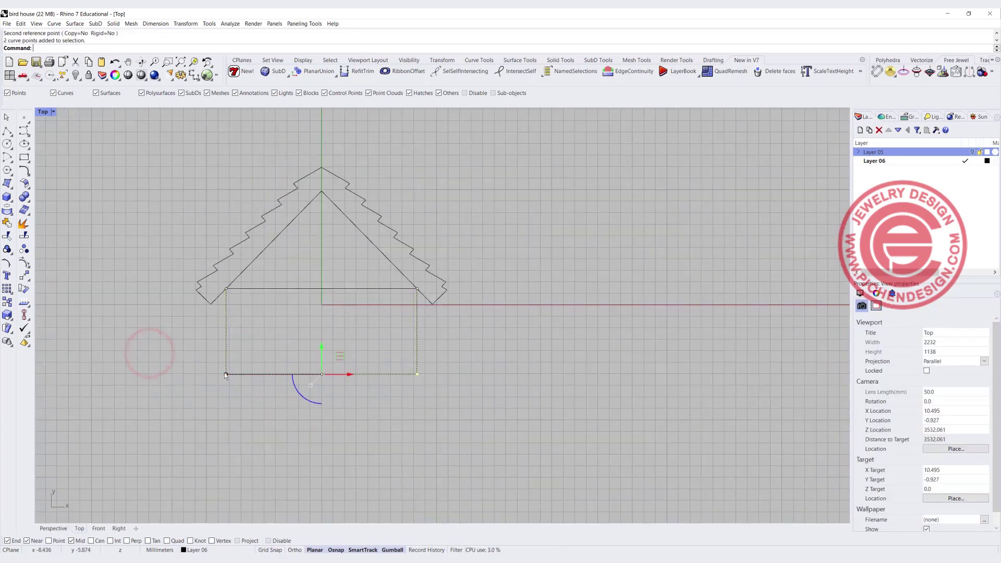
drag(226, 374, 245, 374)
click(480, 371)
scroll(316, 283, up, 3)
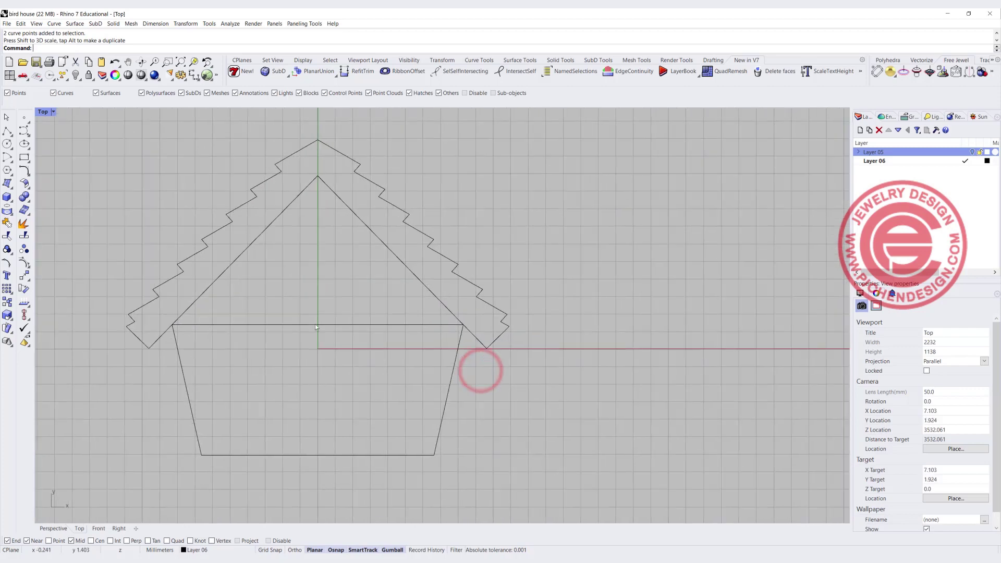
Step: Explode the tapered wall outline and delete its top edge
click(316, 323)
click(23, 223)
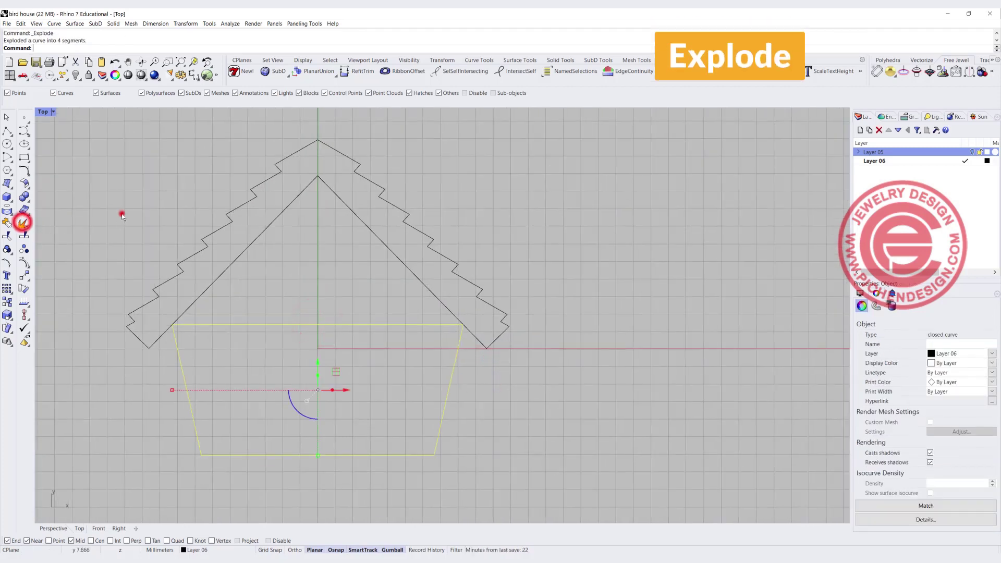
click(122, 214)
click(329, 324)
key(Delete)
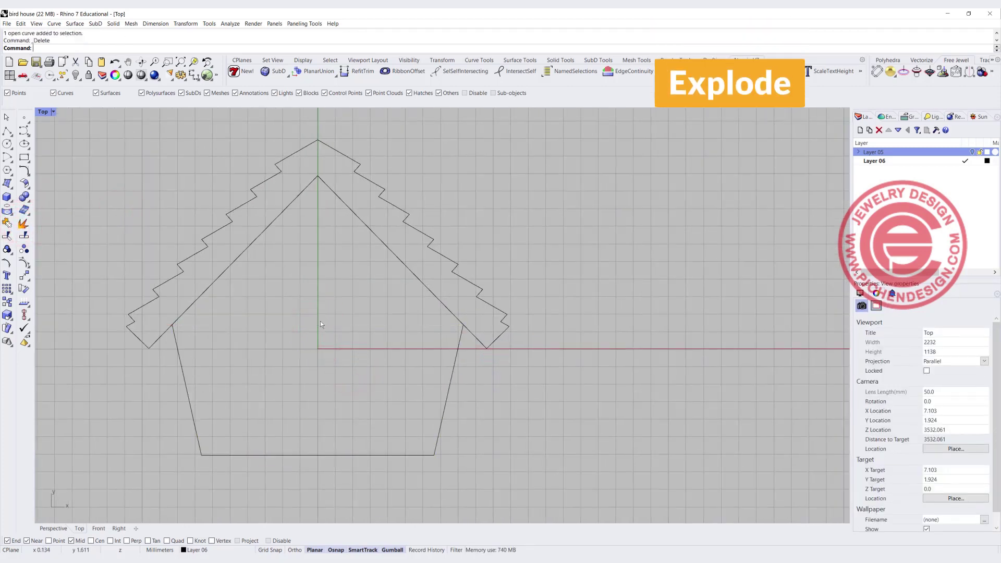
Step: Draw a polyline from the left wall's upper end over the roof's inner apex to the right wall's upper end
click(7, 130)
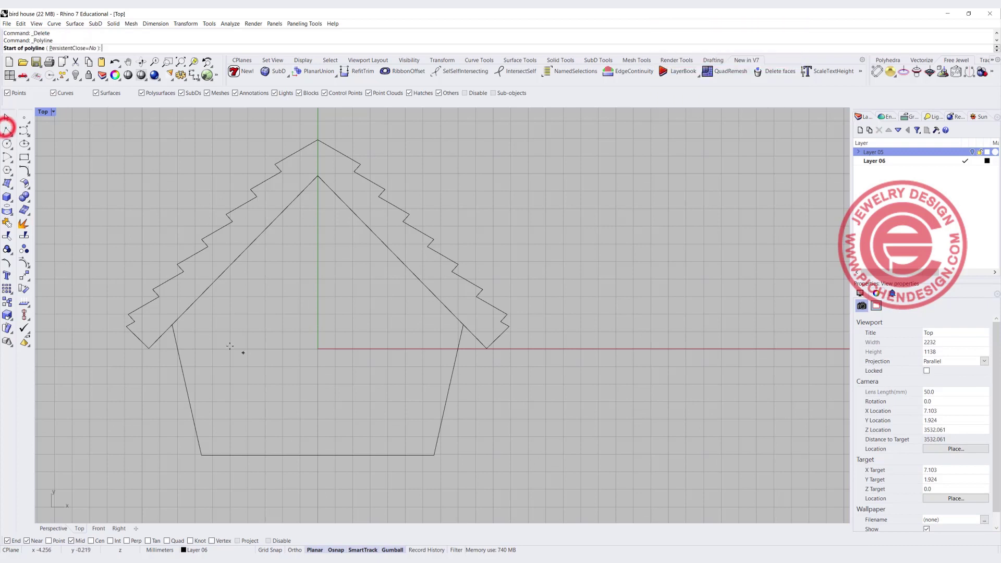
click(172, 324)
click(317, 176)
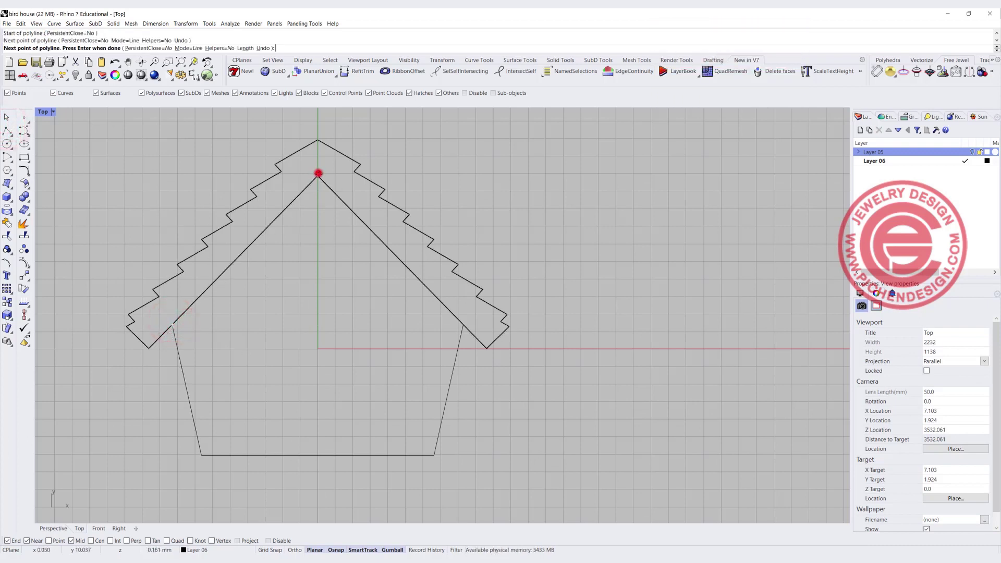
click(461, 327)
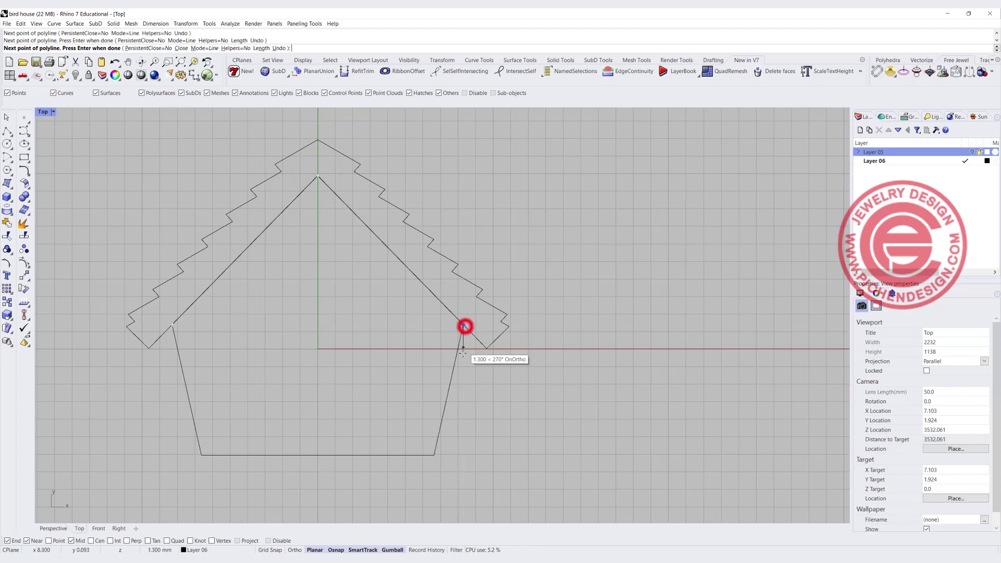
right_click(460, 326)
Step: Join the gable polyline with the two walls and the bottom edge into one closed house outline
click(460, 326)
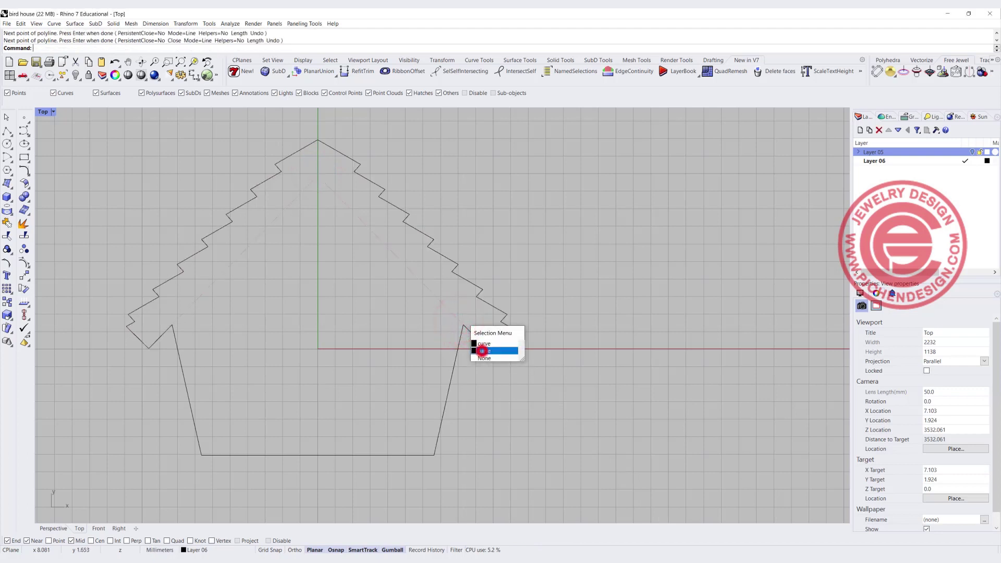
click(482, 350)
shift+click(457, 353)
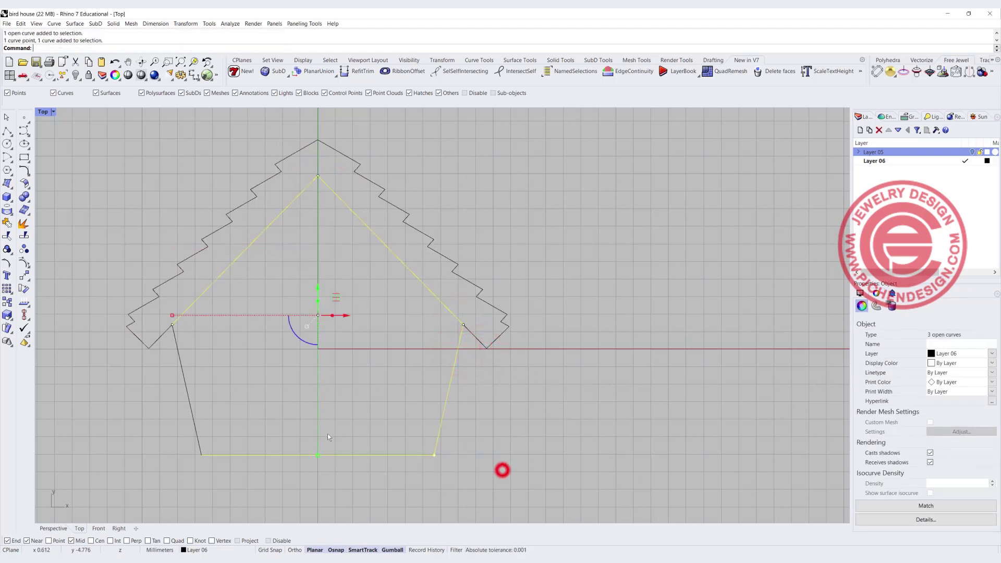
shift+click(183, 386)
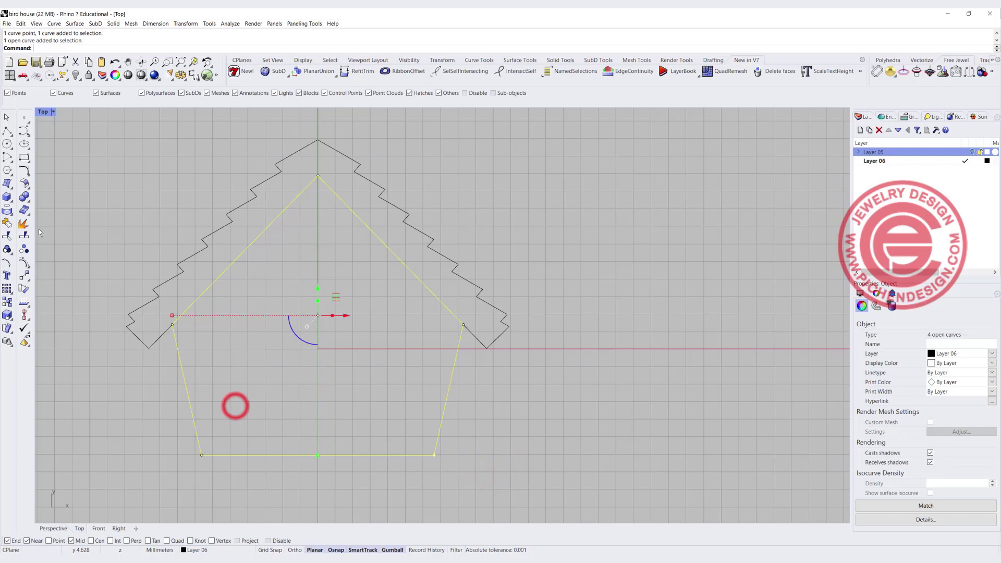
click(8, 224)
click(139, 187)
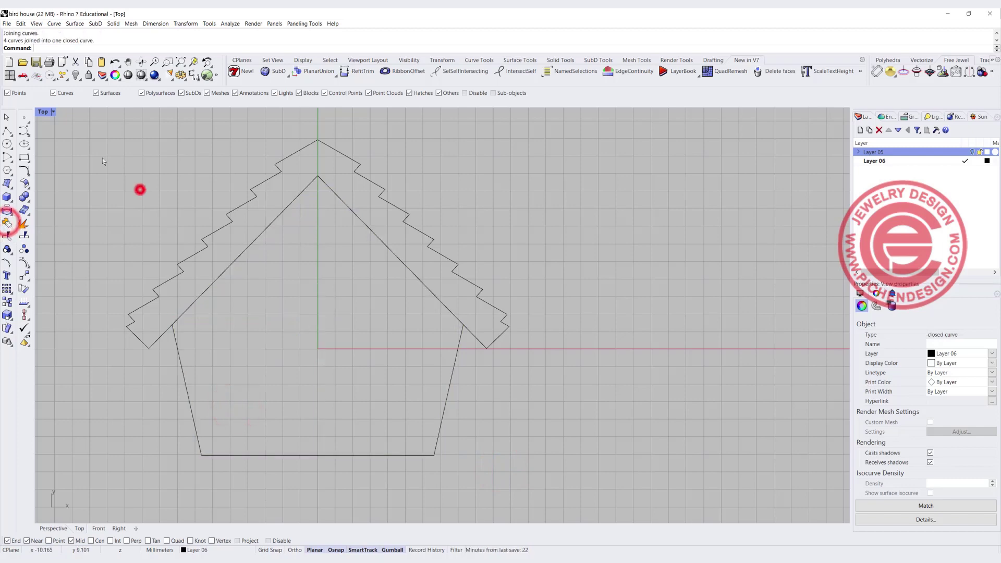
Step: Show all four views and rotate the roof and house outlines 90 degrees upright in the Right view
double_click(44, 111)
mouse_move(612, 239)
right_down()
mouse_move(616, 255)
mouse_move(604, 233)
right_up()
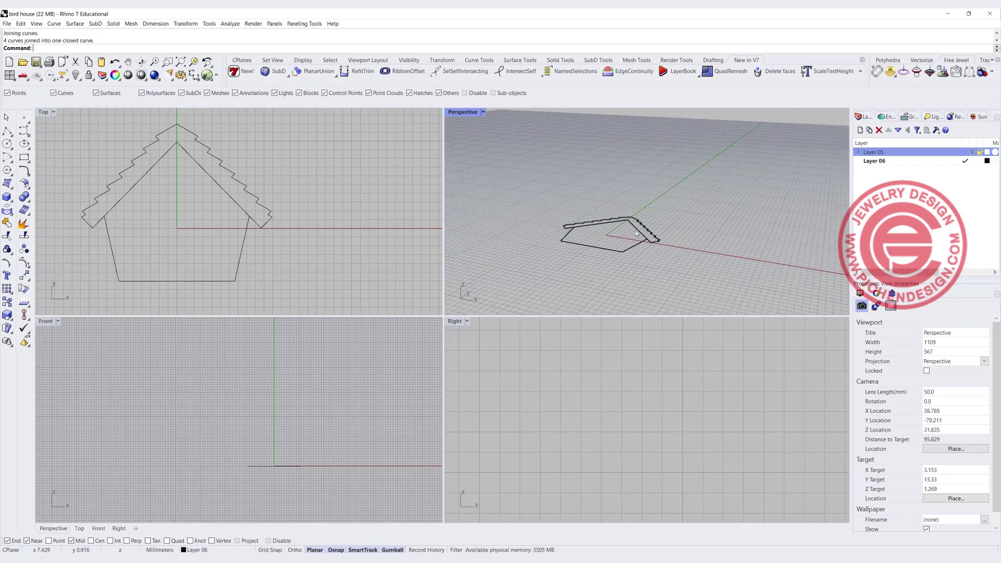
scroll(634, 230, up, 2)
drag(689, 285, 562, 219)
click(614, 448)
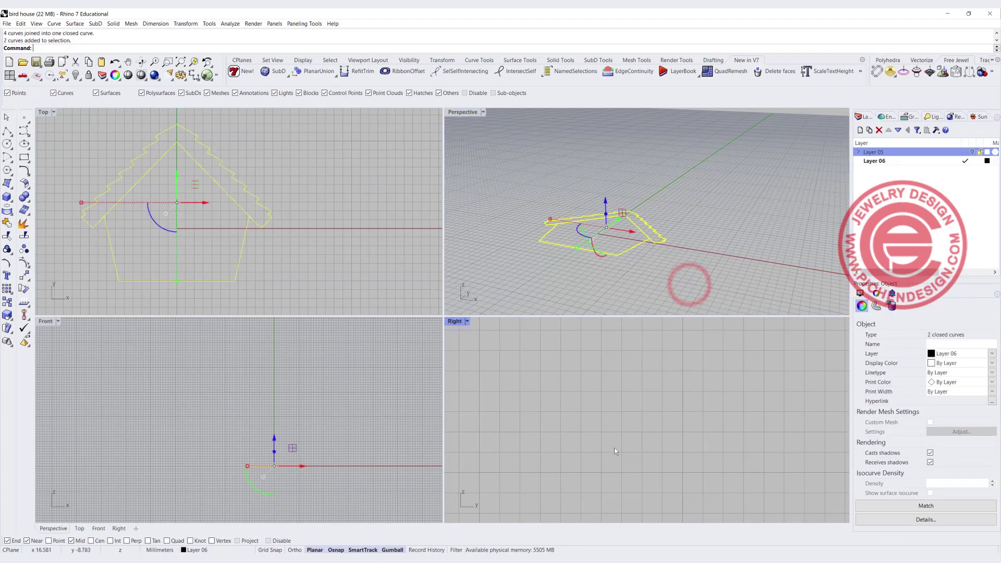
scroll(614, 449, down, 10)
drag(536, 431, 628, 458)
scroll(245, 461, up, 8)
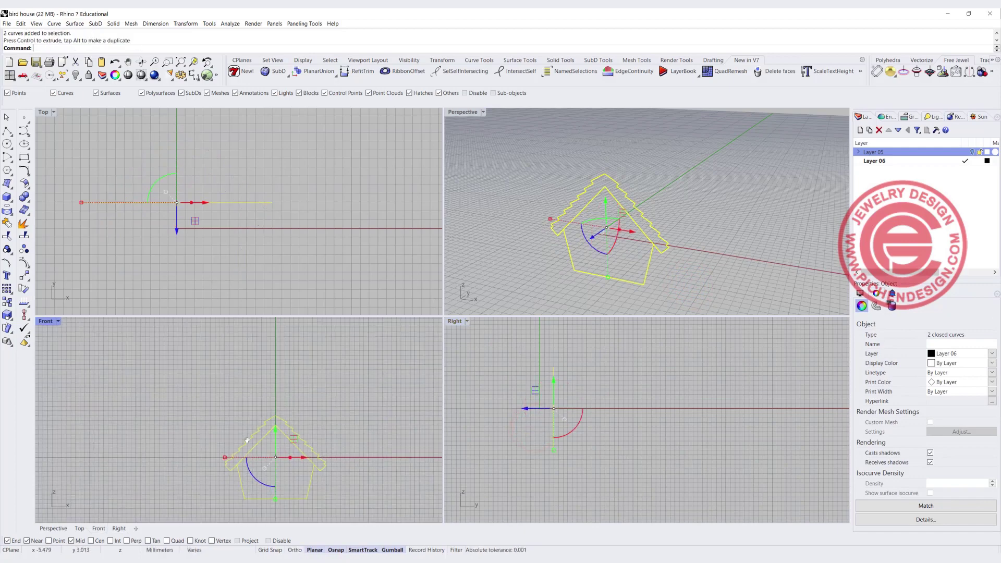
right_drag(245, 461, 191, 394)
scroll(195, 233, up, 3)
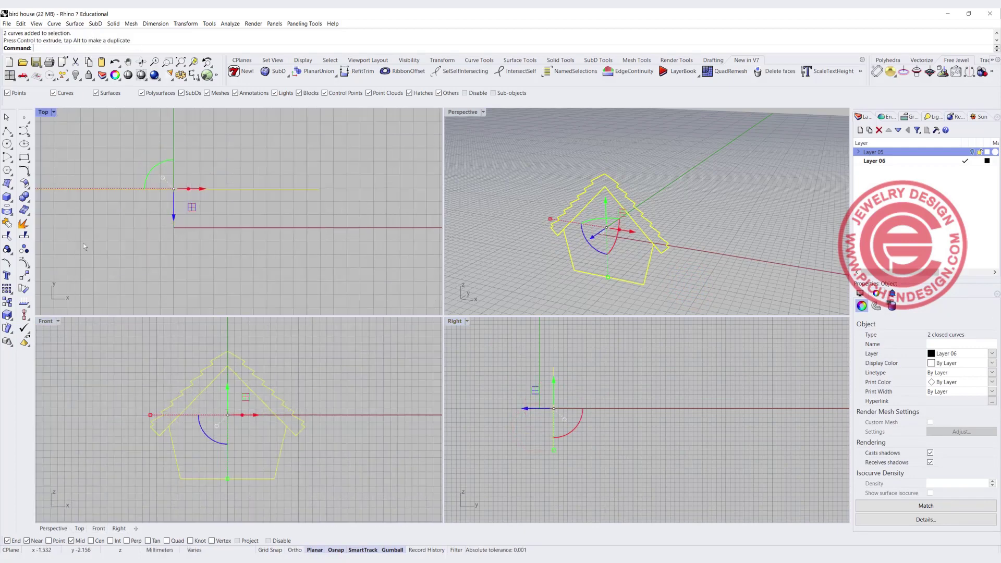
Step: Align the centers of both upright outlines horizontally to the origin, using 0 as the alignment point in the Top view
click(30, 319)
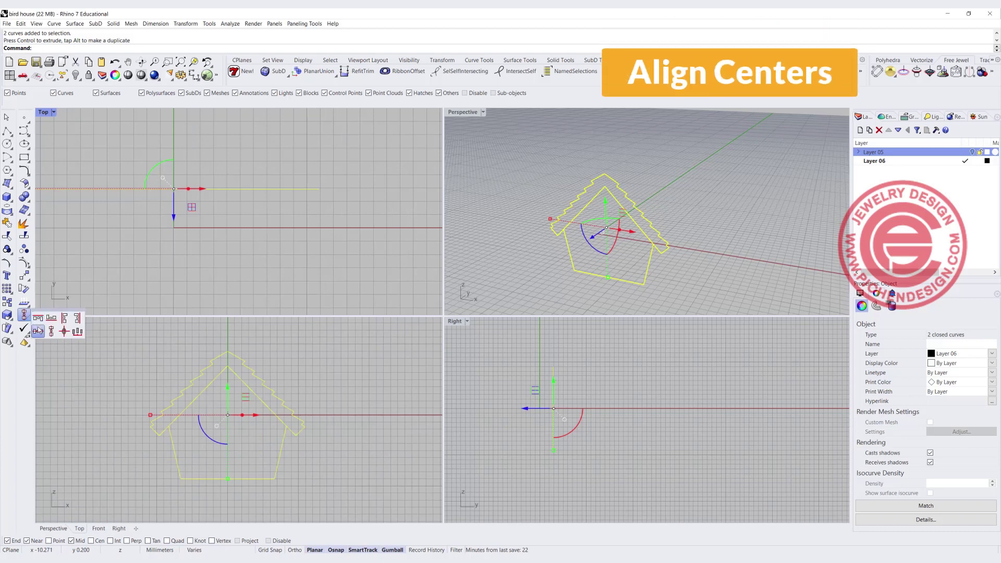
click(38, 327)
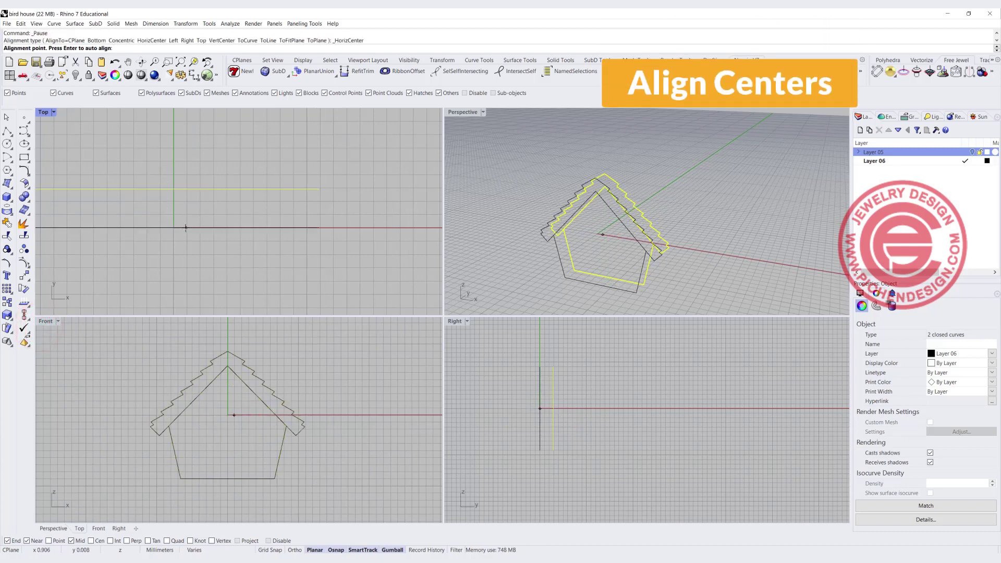
key(Return)
click(250, 290)
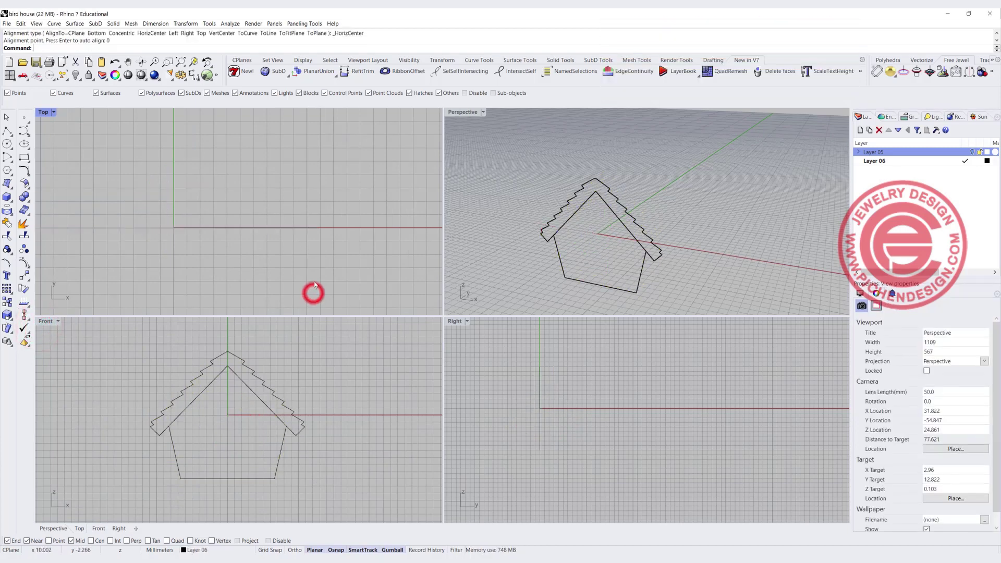
Step: Extrude the shingled roof outline backward as a solid about 20.6 mm deep
click(266, 387)
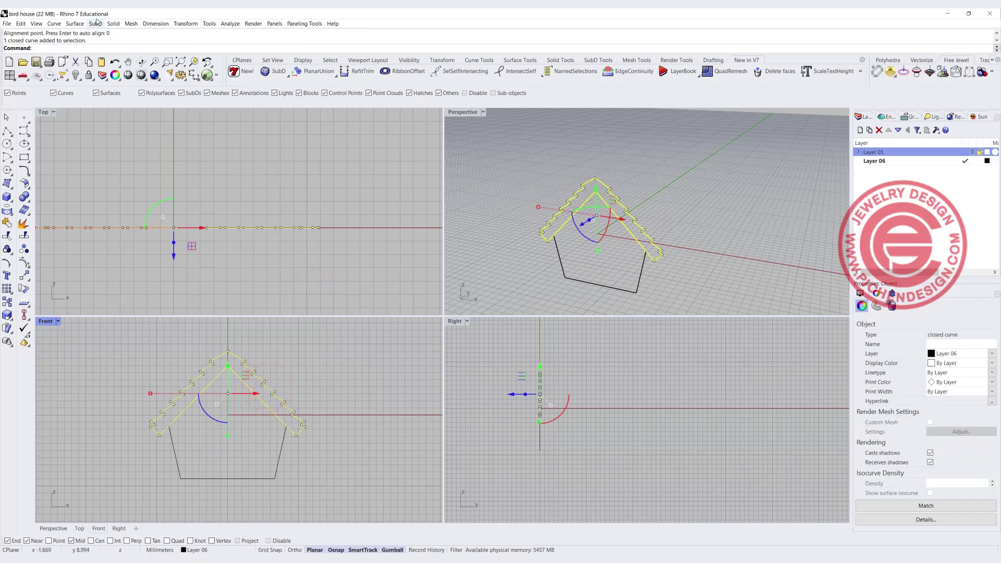
click(113, 23)
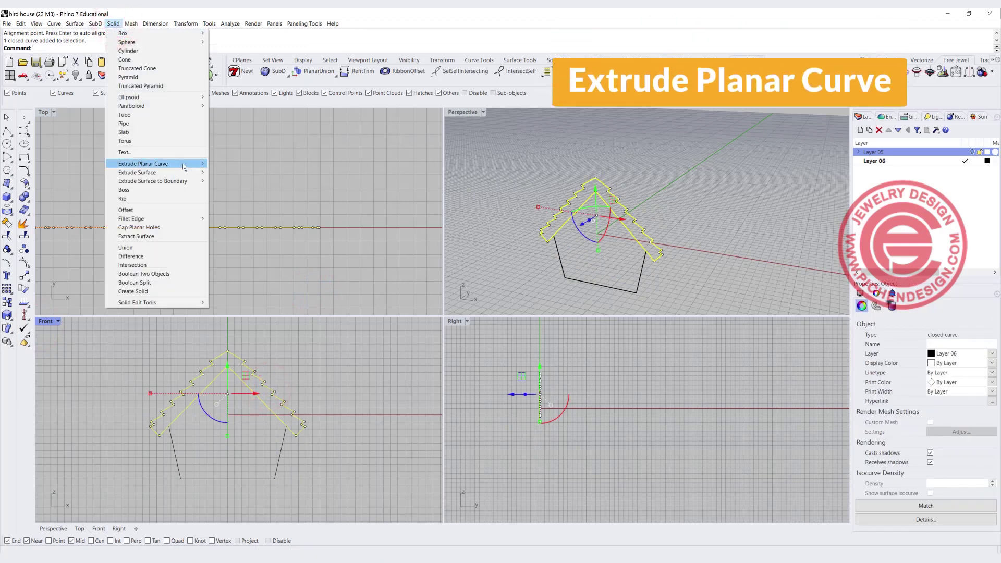
mouse_move(156, 164)
click(232, 164)
scroll(230, 166, down, 6)
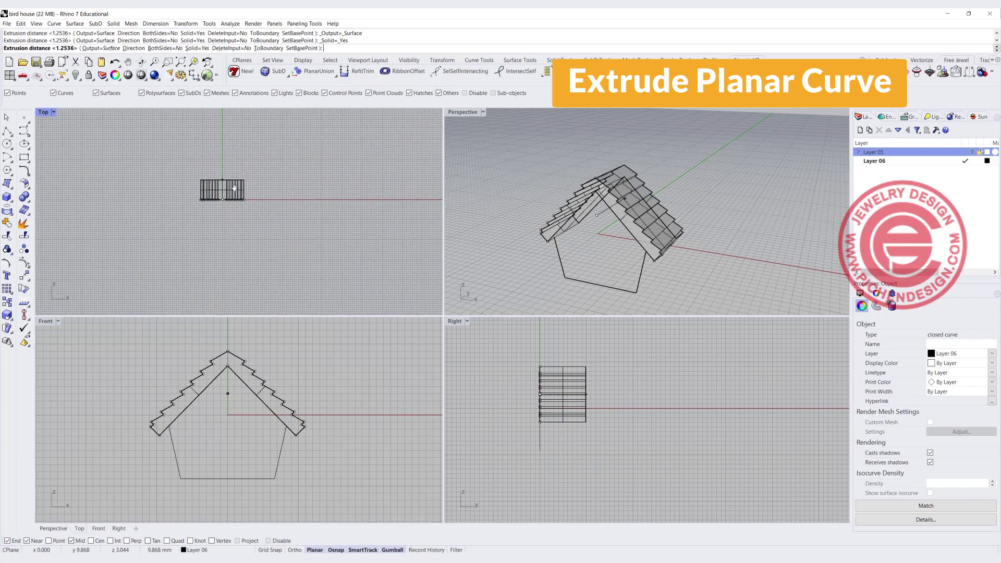
click(232, 155)
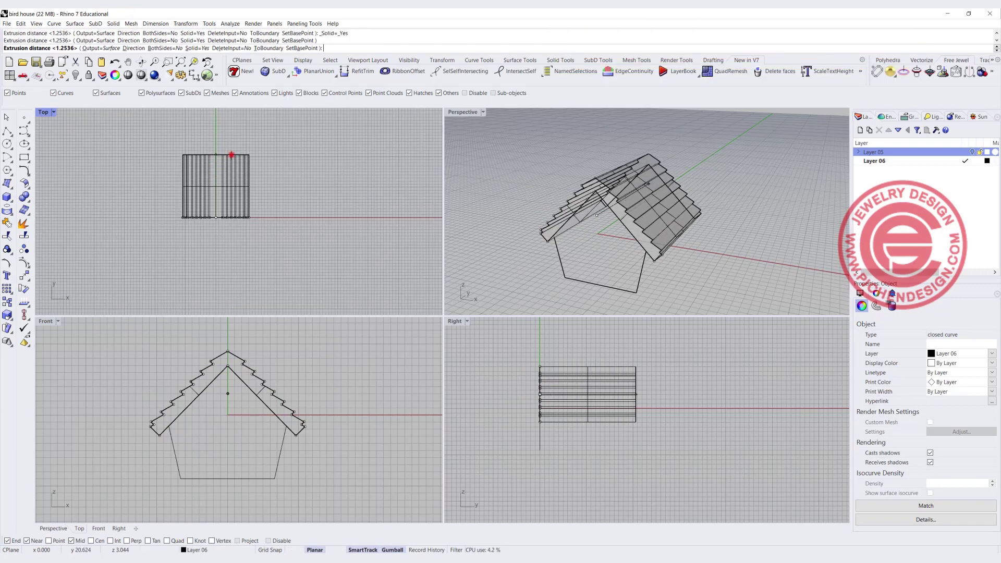
click(371, 234)
Step: Extrude the house outline backward as a solid that is shallower than the roof
right_drag(600, 225, 631, 245)
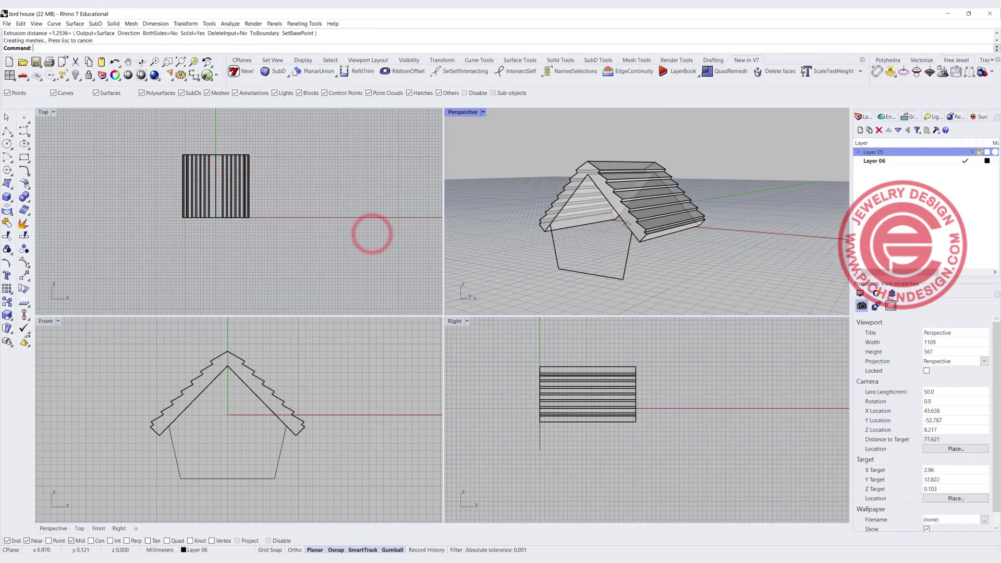
click(626, 257)
scroll(259, 205, up, 3)
key(Return)
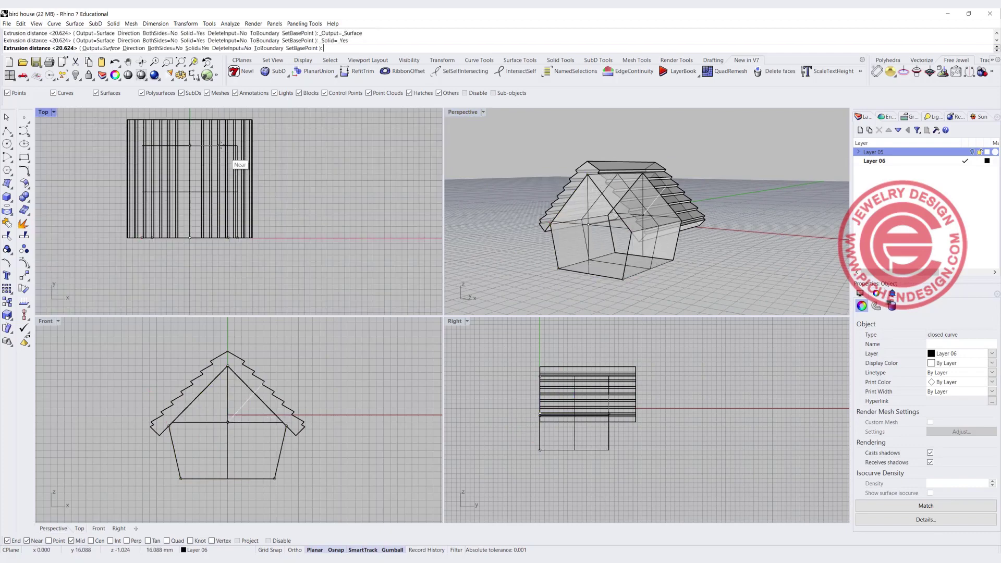
click(224, 141)
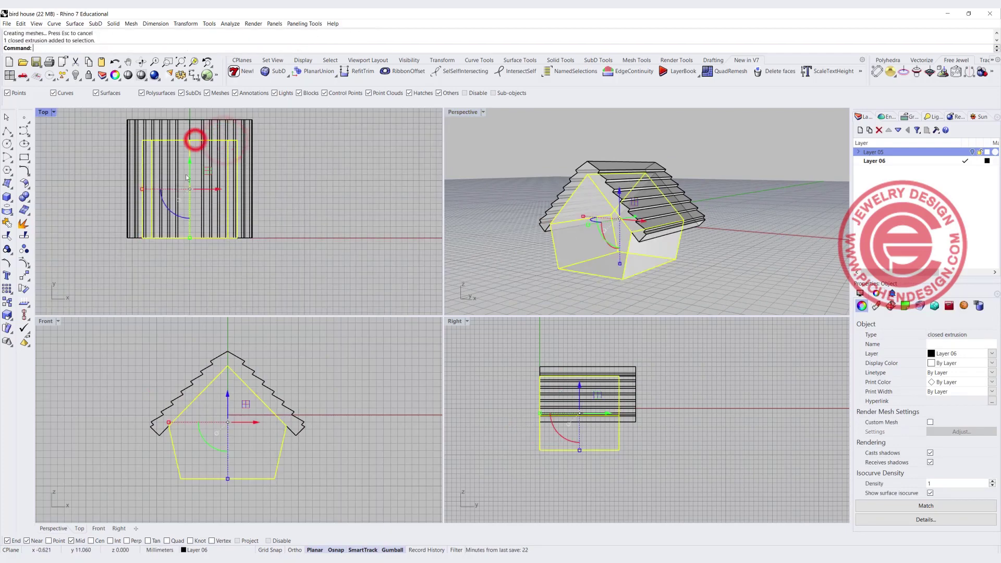
click(329, 205)
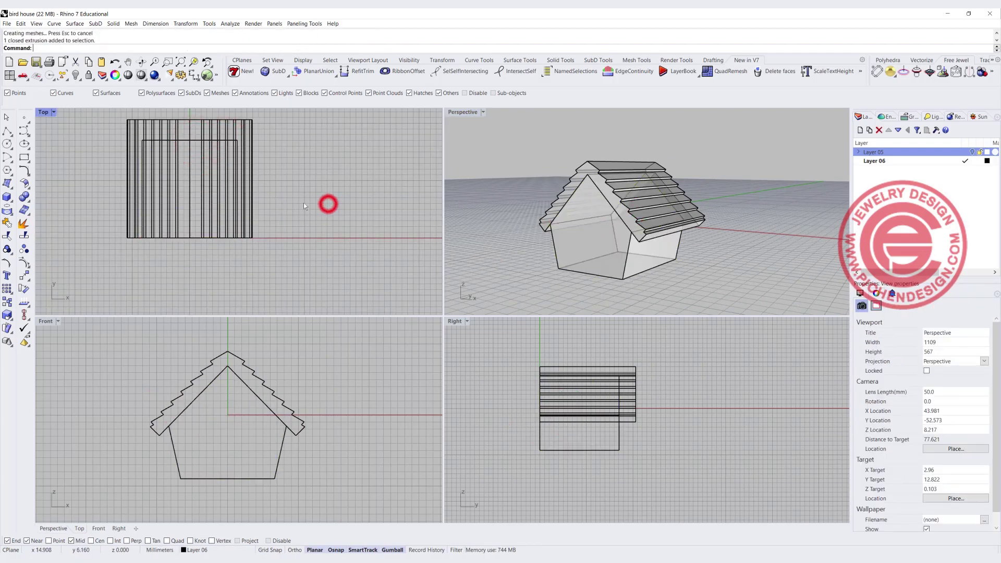
Step: Align the horizontal centers of the roof and house solids to the origin in the Top view, using 0 as the alignment point
drag(308, 202, 136, 225)
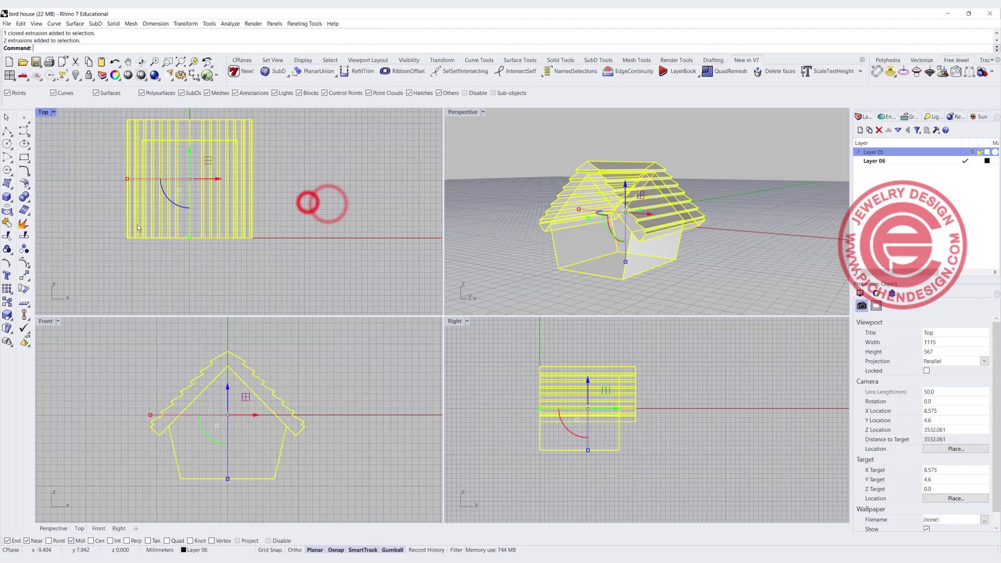
click(24, 315)
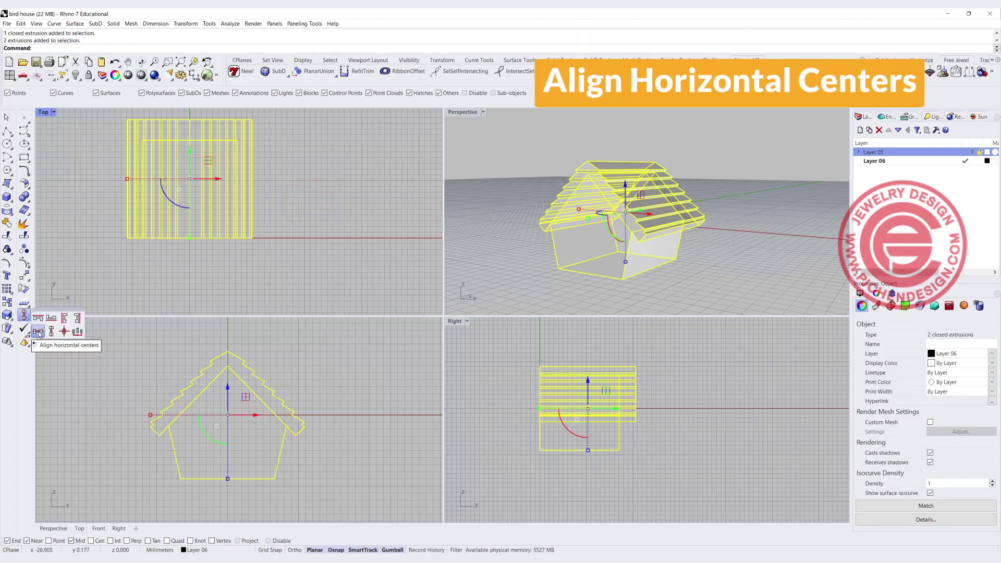
click(39, 334)
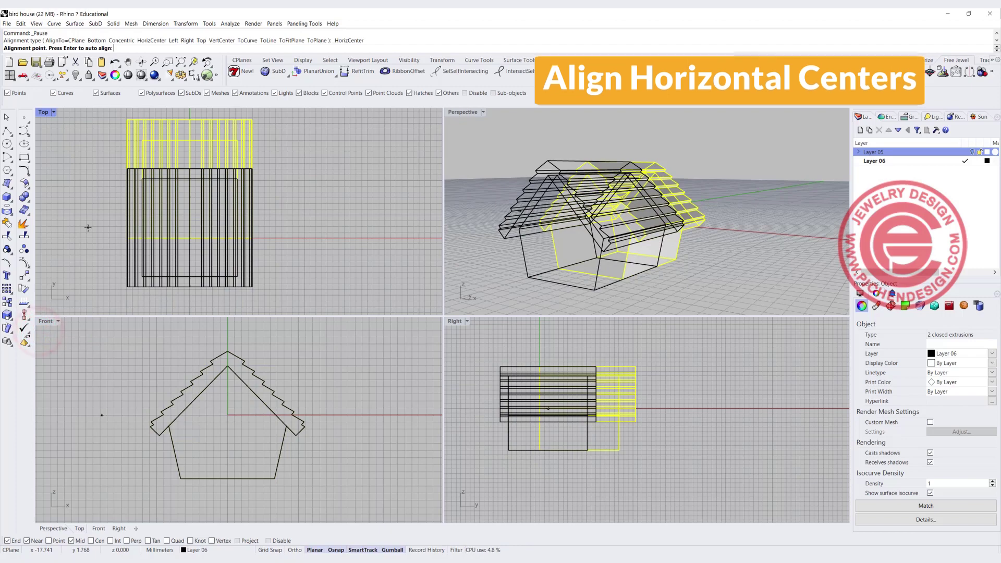
text(0)
key(Return)
click(330, 238)
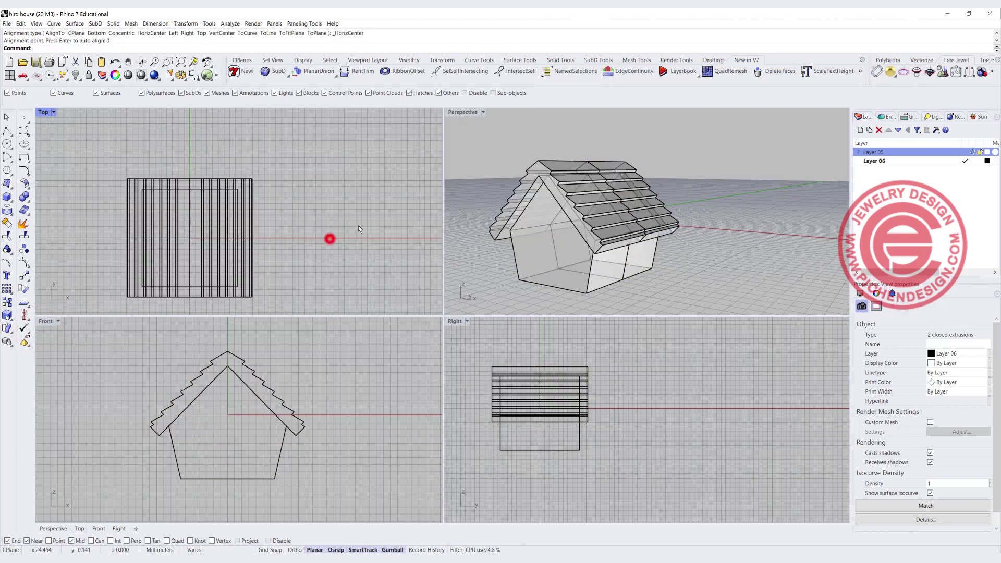
right_drag(638, 249, 589, 217)
right_drag(637, 242, 687, 256)
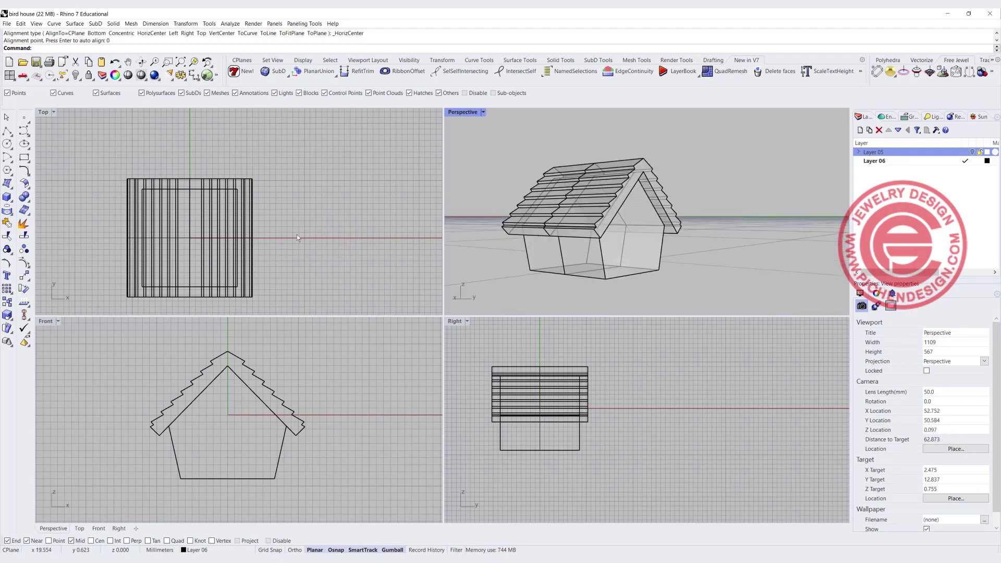
Step: Draw a box with a base about 38 by 9.5 mm across the rear of the house and roof, taller than the bird house
click(8, 197)
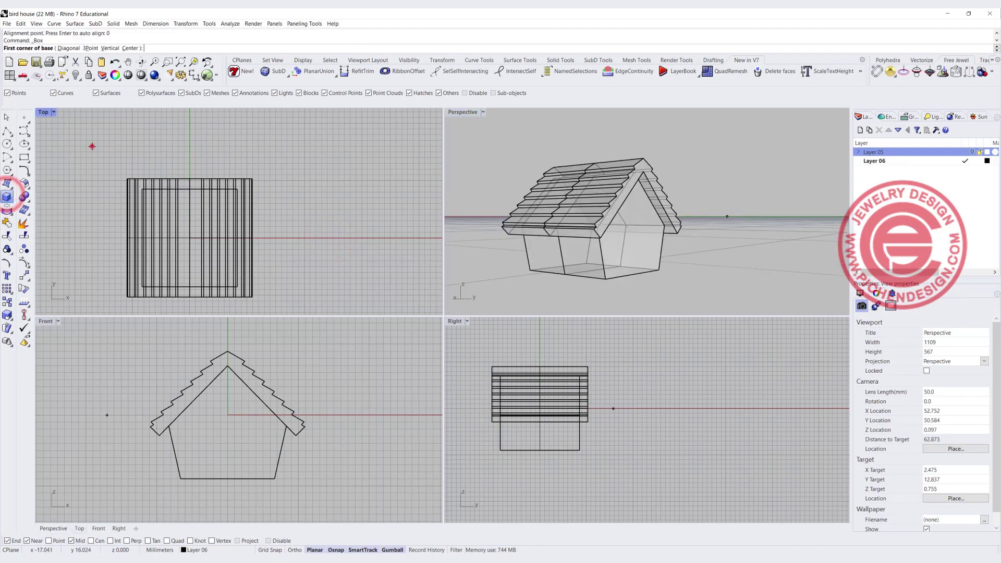
click(92, 147)
click(311, 199)
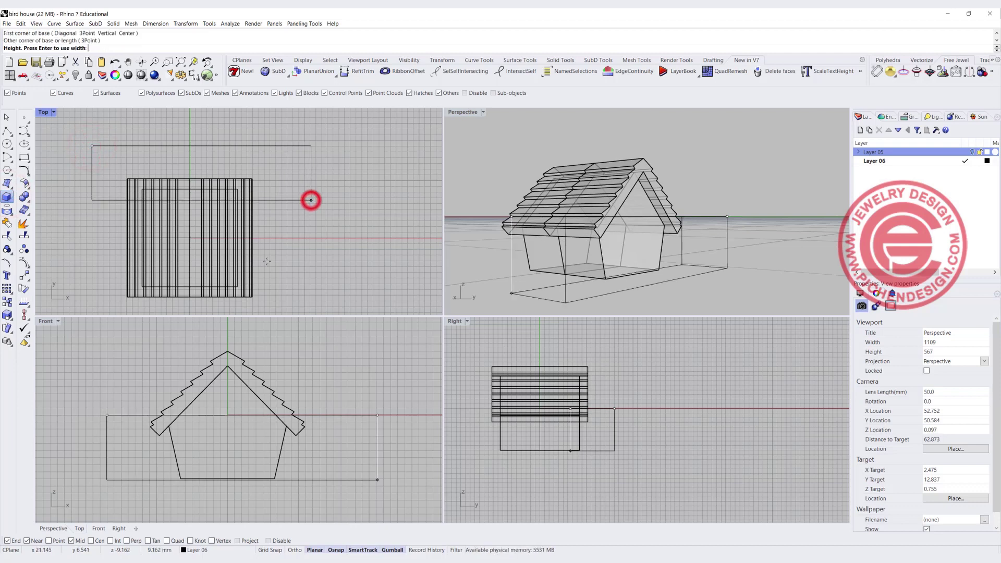
scroll(217, 198, up, 2)
scroll(291, 467, down, 3)
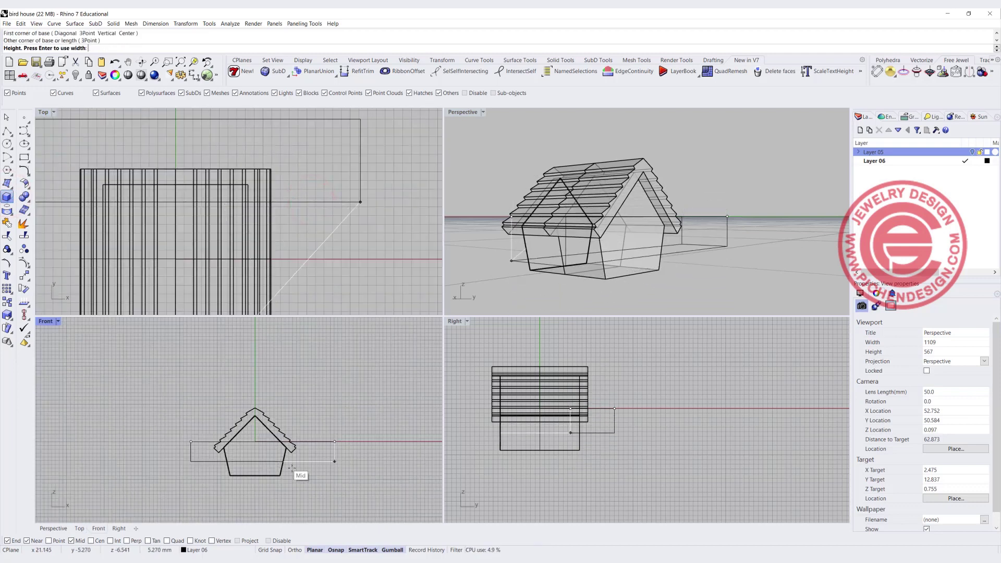
click(290, 514)
Step: Move the box in the Front view so that it encloses the full outline of the house wall at the rear
drag(351, 493, 267, 428)
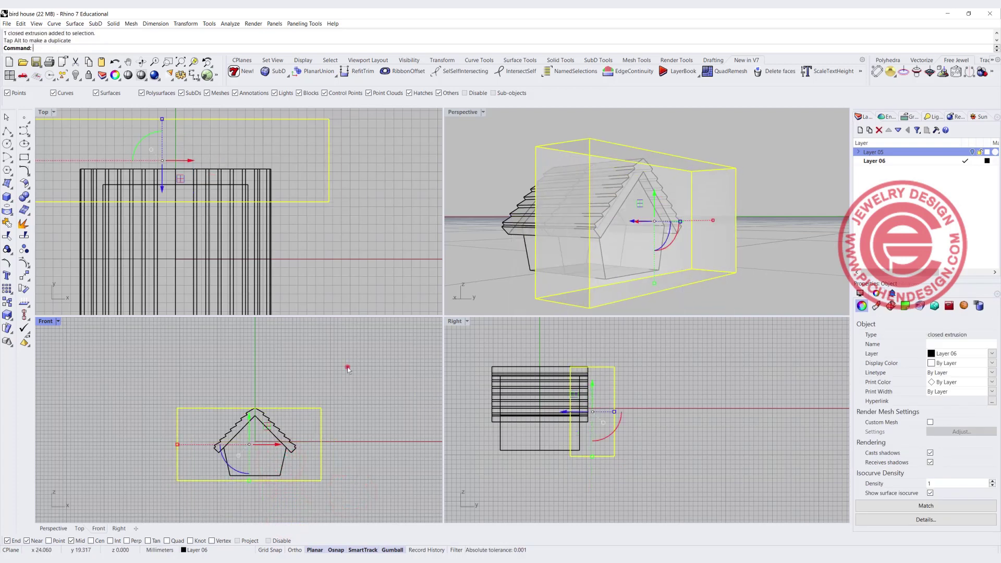
click(347, 368)
mouse_move(594, 216)
right_down()
mouse_move(641, 230)
mouse_move(612, 213)
right_up()
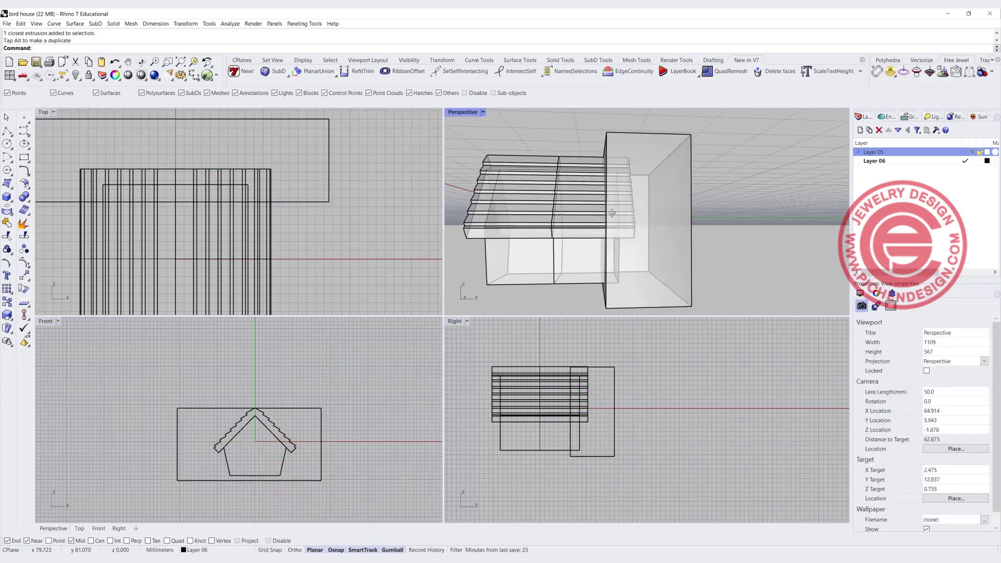
click(663, 256)
click(535, 296)
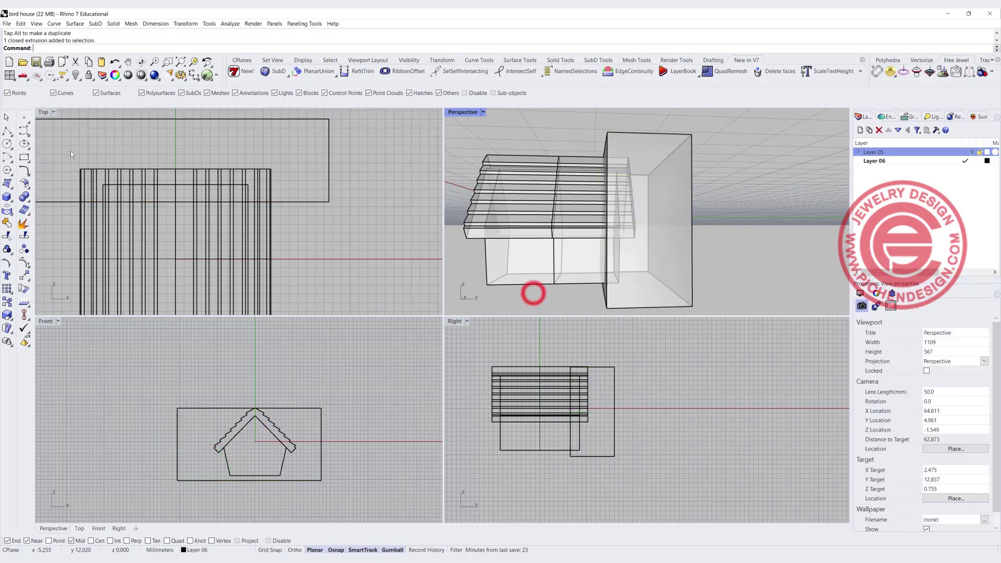
Step: Boolean split the house solid with the box as the cutter, and delete the box
click(23, 197)
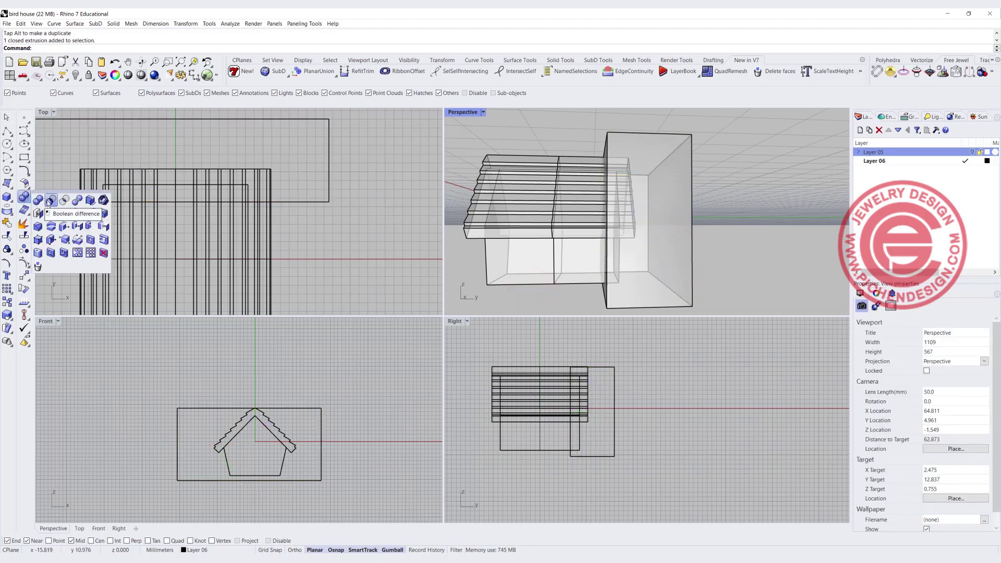
click(78, 200)
click(506, 267)
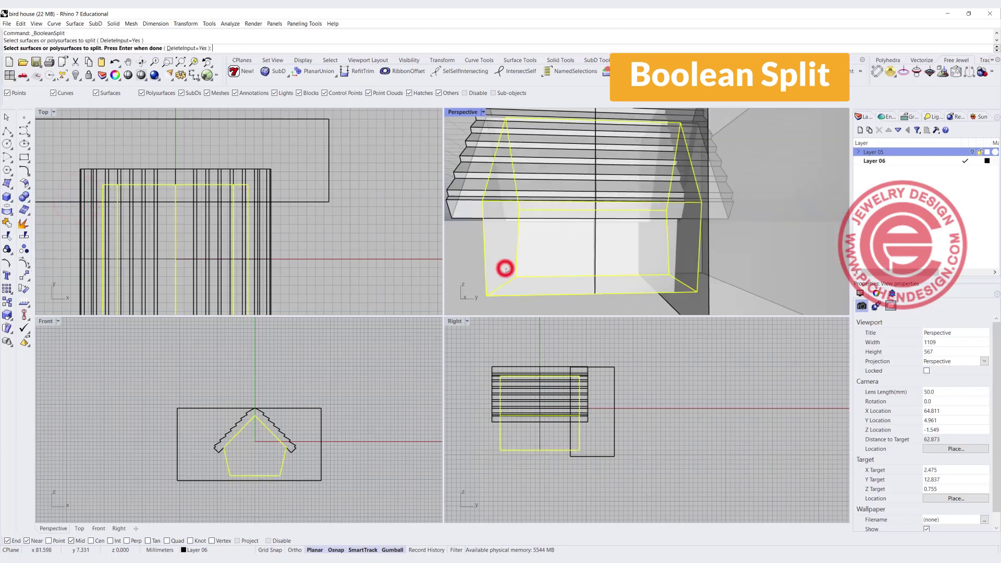
key(Return)
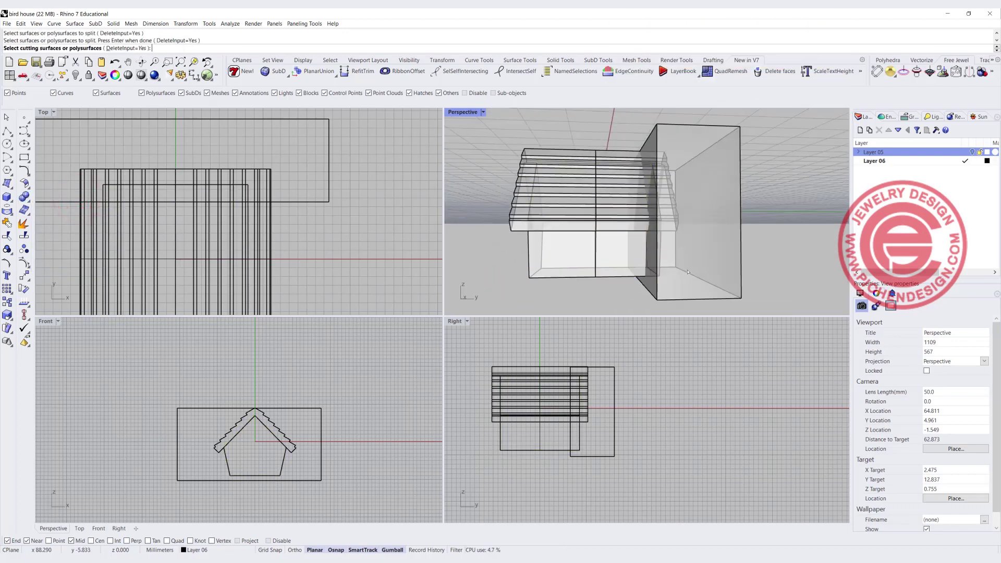
click(685, 269)
key(Return)
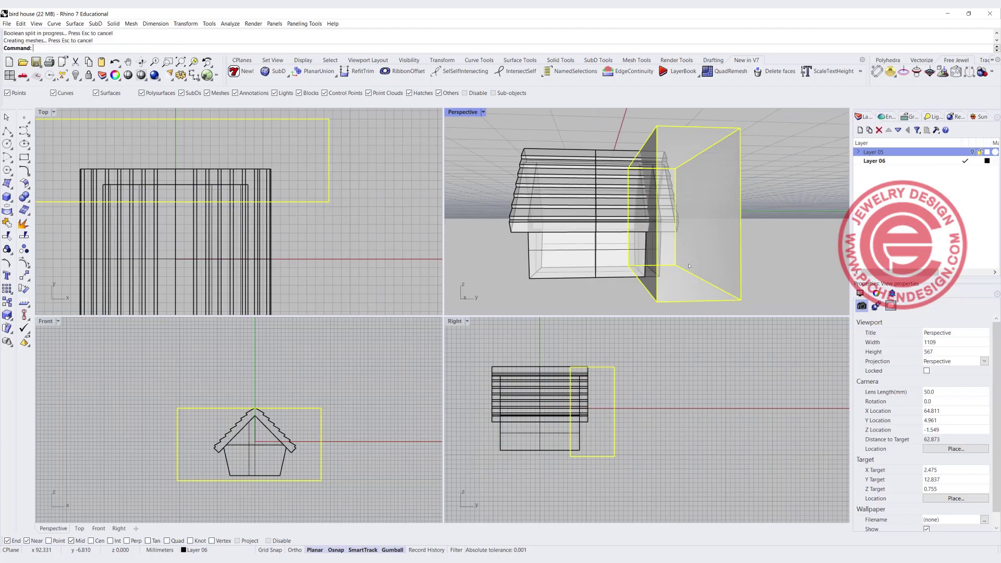
click(711, 264)
key(Delete)
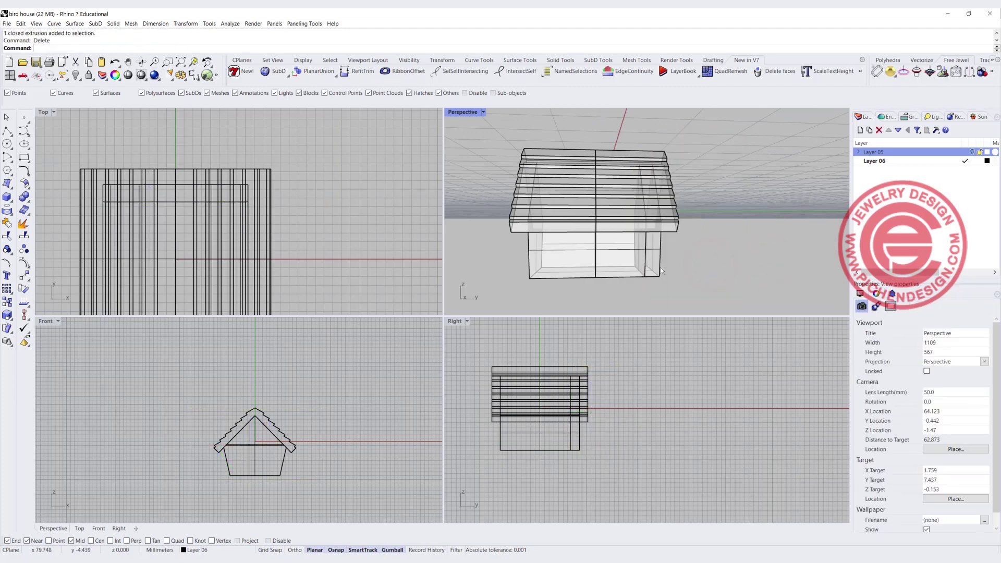
Step: Set the display color of the split-off back panel of the house to Yellow
scroll(645, 268, up, 3)
click(654, 276)
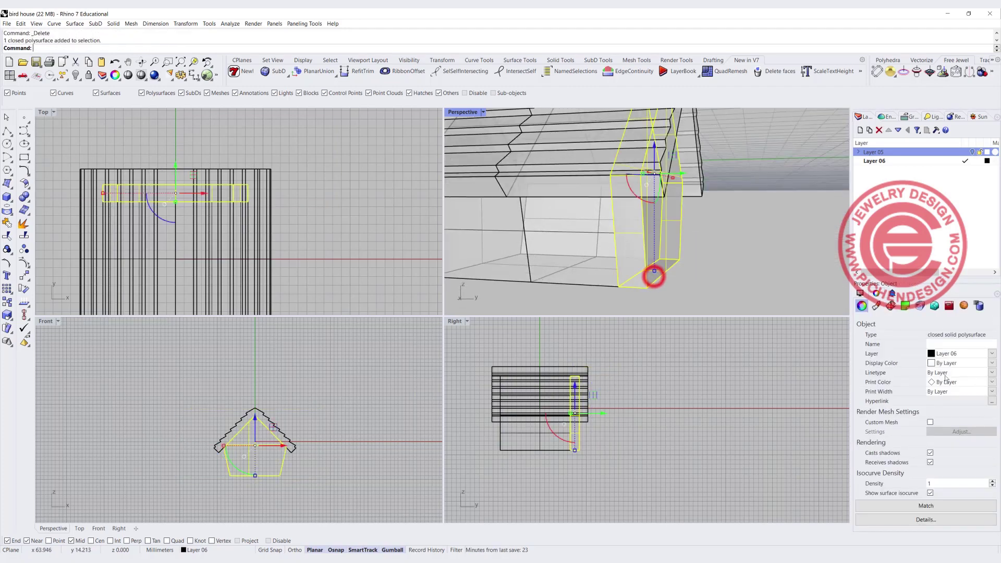
click(993, 364)
click(942, 405)
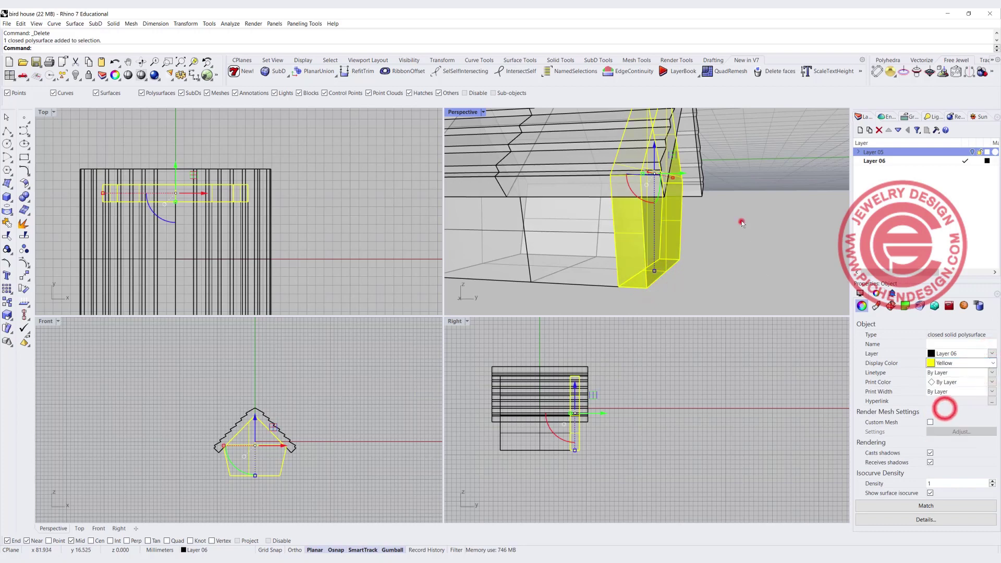
click(742, 221)
scroll(693, 243, down, 5)
mouse_move(693, 243)
right_down()
mouse_move(756, 259)
mouse_move(694, 245)
right_up()
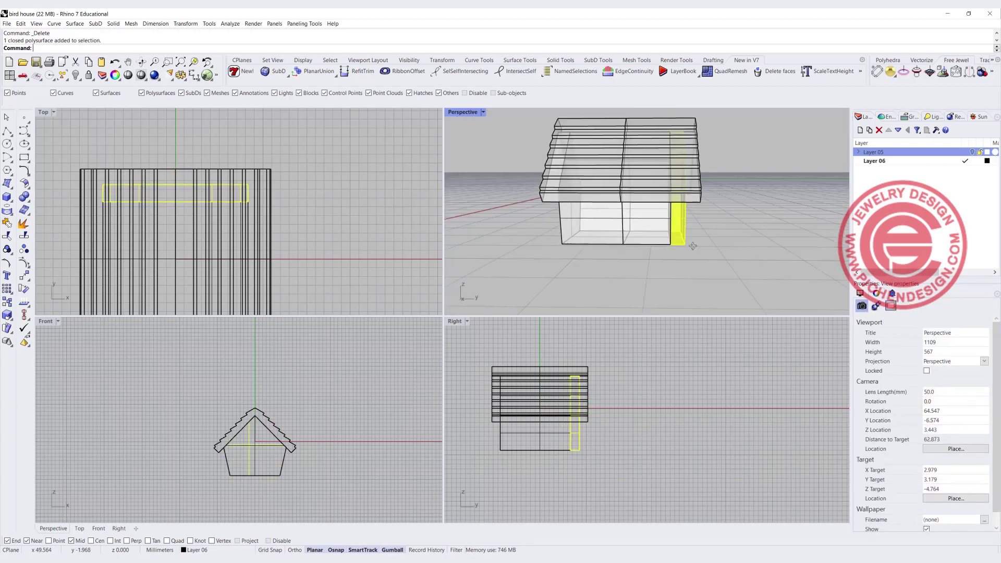
Step: Set the display color of the house's back panel to Red and hide the panel
click(676, 238)
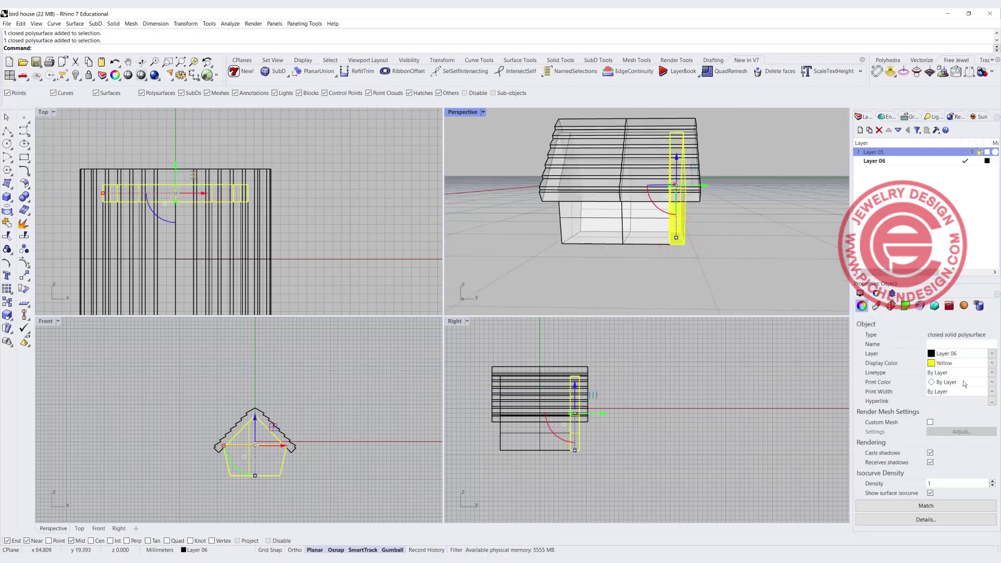
click(993, 364)
click(947, 404)
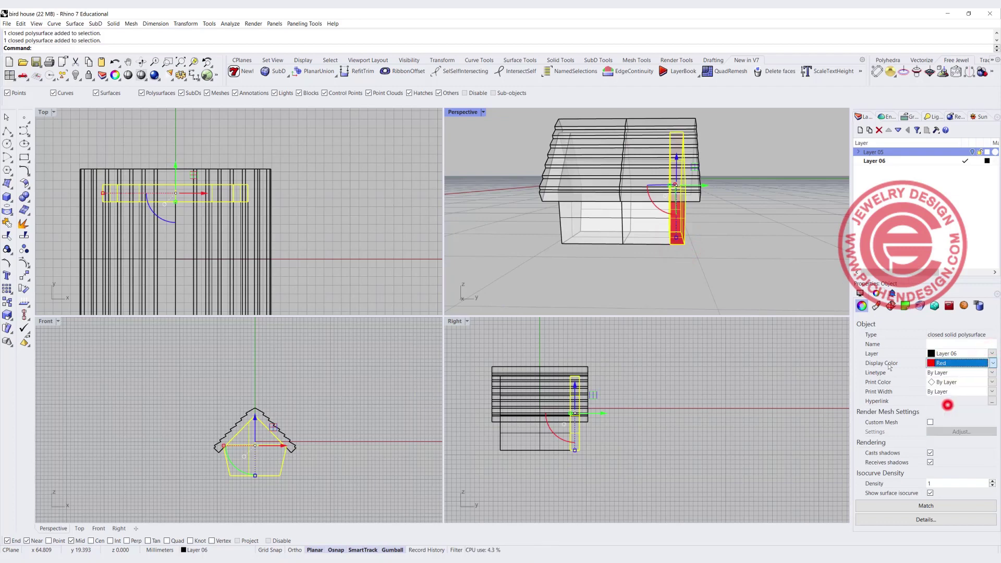
click(761, 249)
right_drag(660, 238, 684, 242)
click(684, 242)
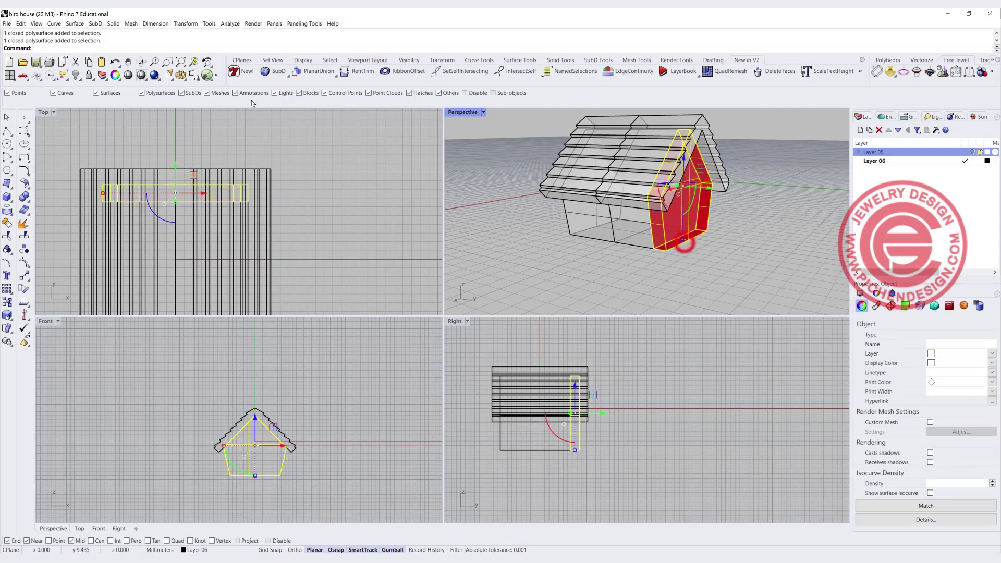
click(76, 76)
Step: Shell the house solid with a thickness of 1, removing its open back face
right_drag(740, 229, 615, 220)
scroll(671, 214, up, 3)
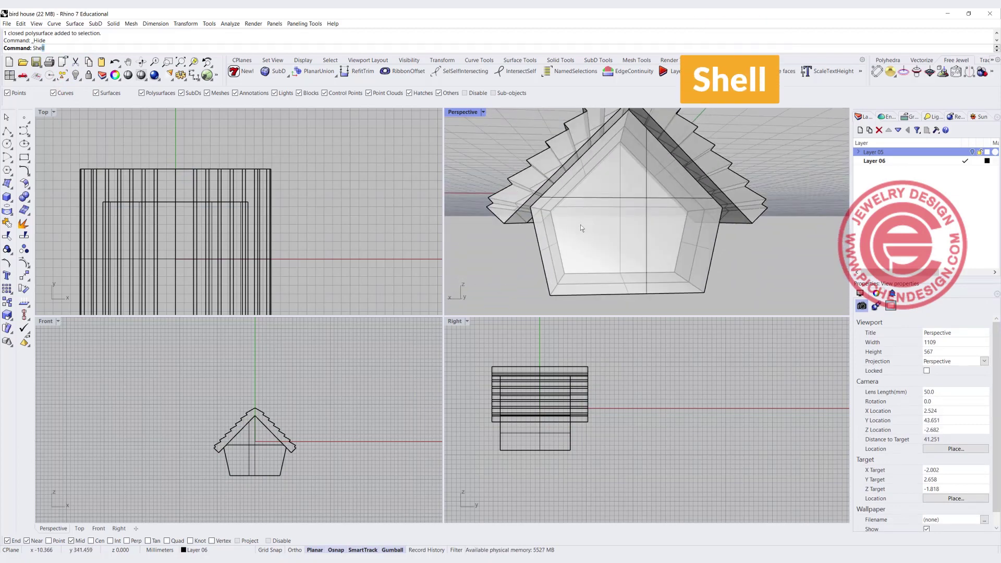
key(Return)
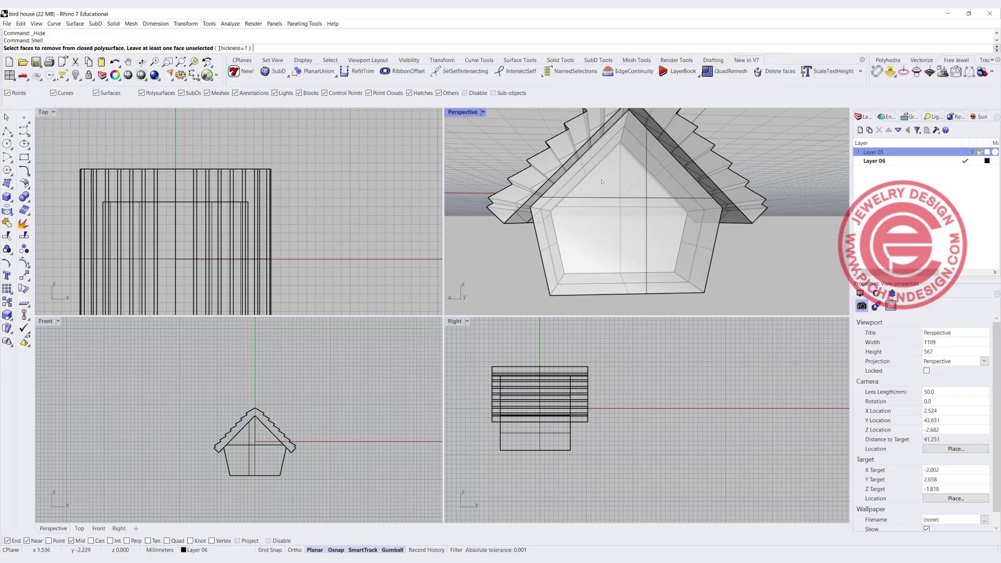
right_drag(561, 206, 637, 242)
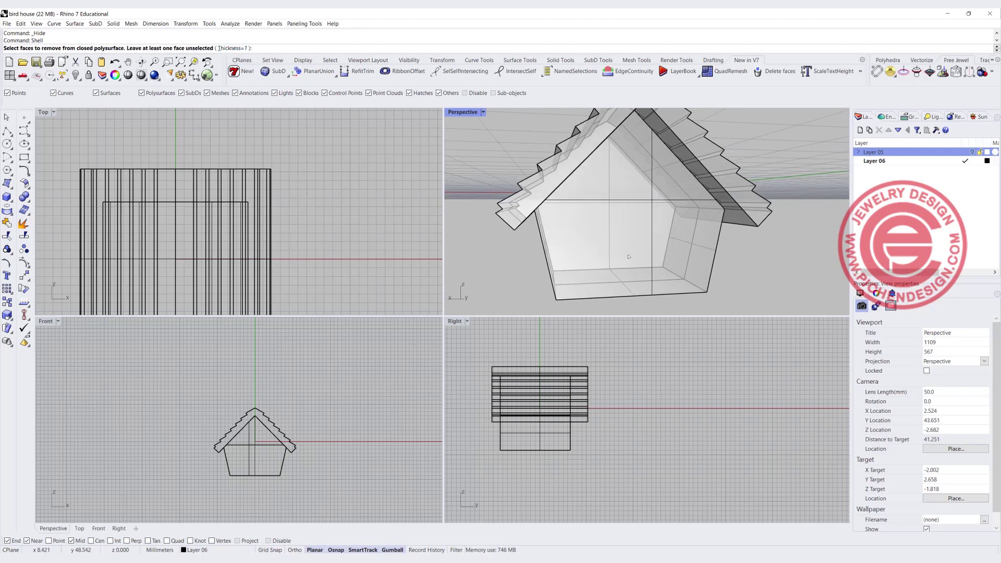
click(652, 245)
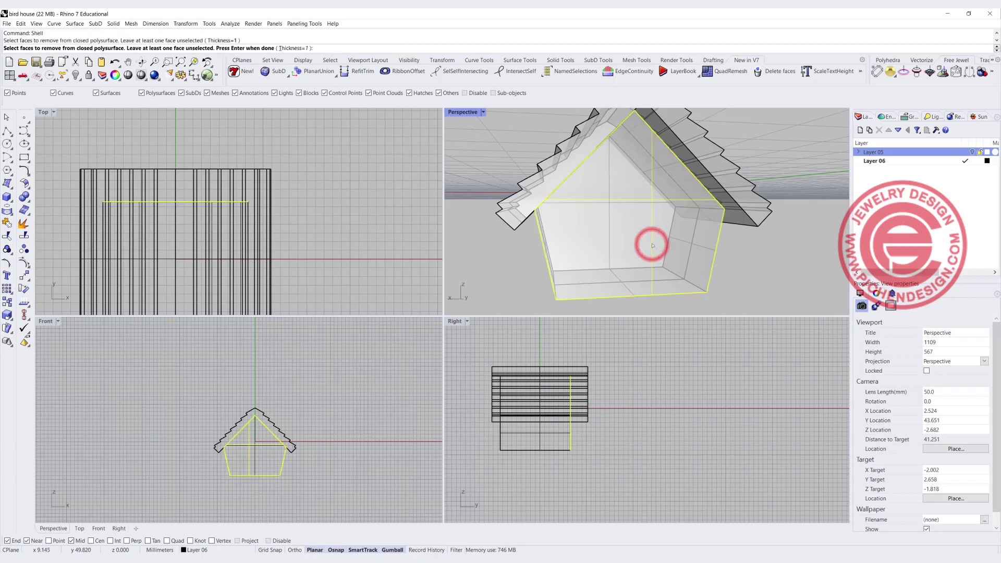
key(Return)
right_drag(619, 229, 568, 247)
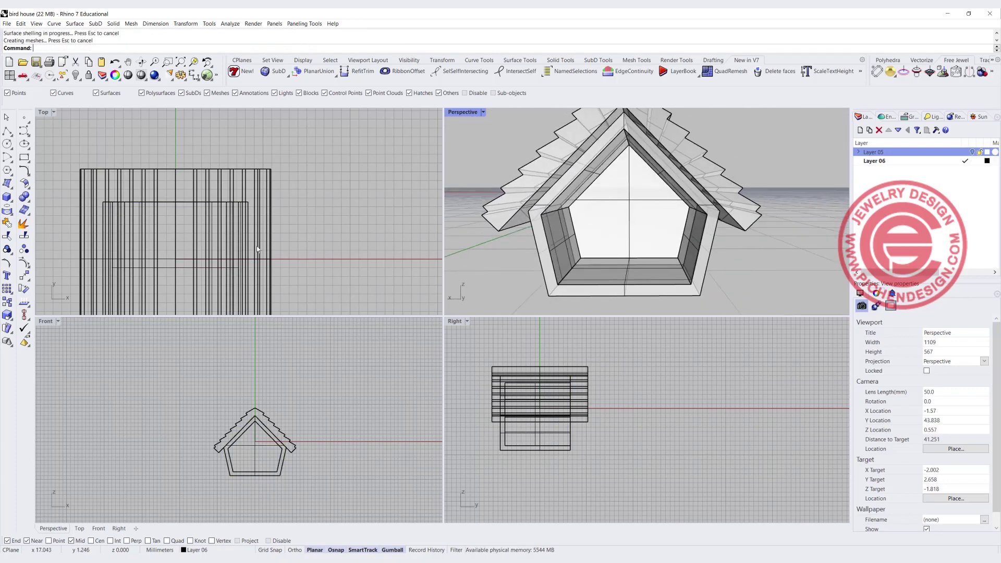
Step: Draw a solid cylinder about 5.1 mm in diameter from the origin in the Front view, extending forward through the house's front wall
scroll(257, 446, up, 8)
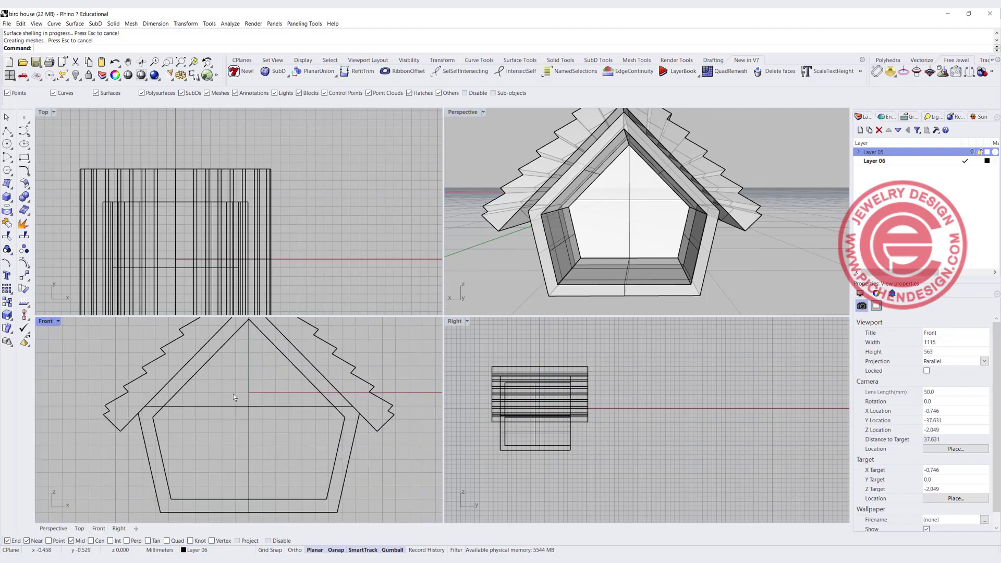
click(13, 201)
click(47, 201)
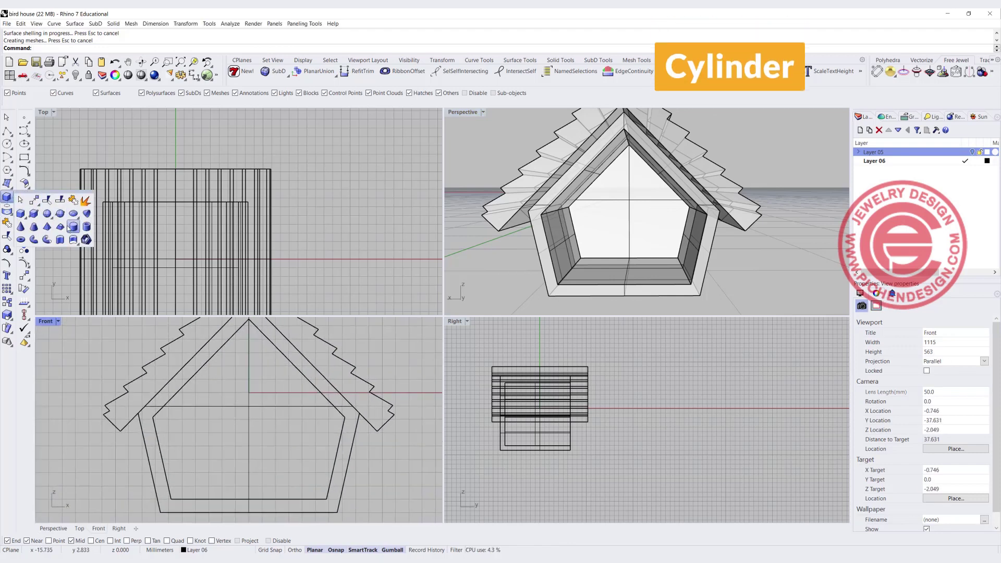
right_click(72, 228)
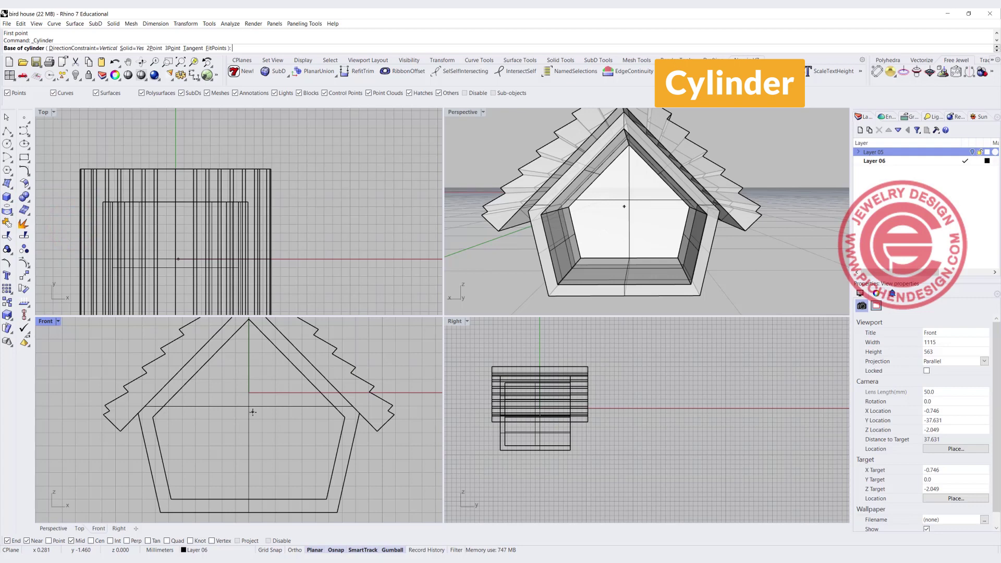
click(249, 392)
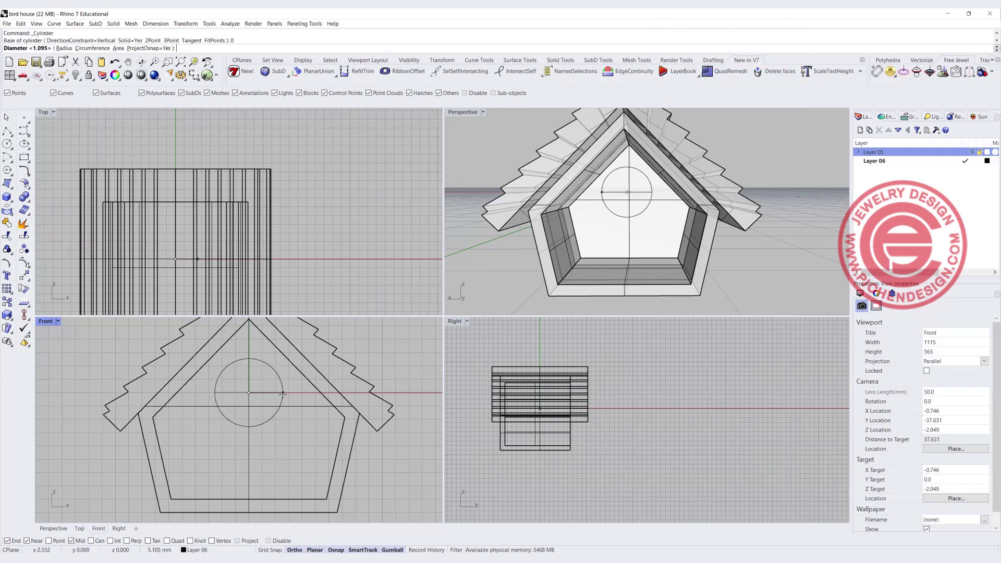
click(280, 394)
scroll(196, 235, down, 4)
right_drag(196, 235, 218, 162)
click(211, 268)
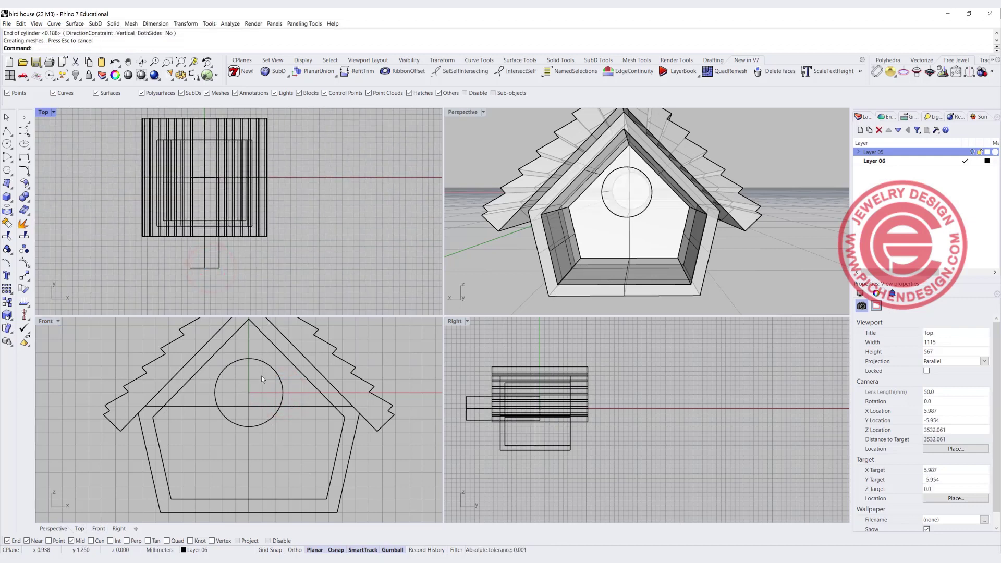
Step: Lower the cylinder slightly and place a scaled-down copy directly below it, shifted forward to stick out of the house's front wall
click(250, 364)
drag(251, 364, 239, 449)
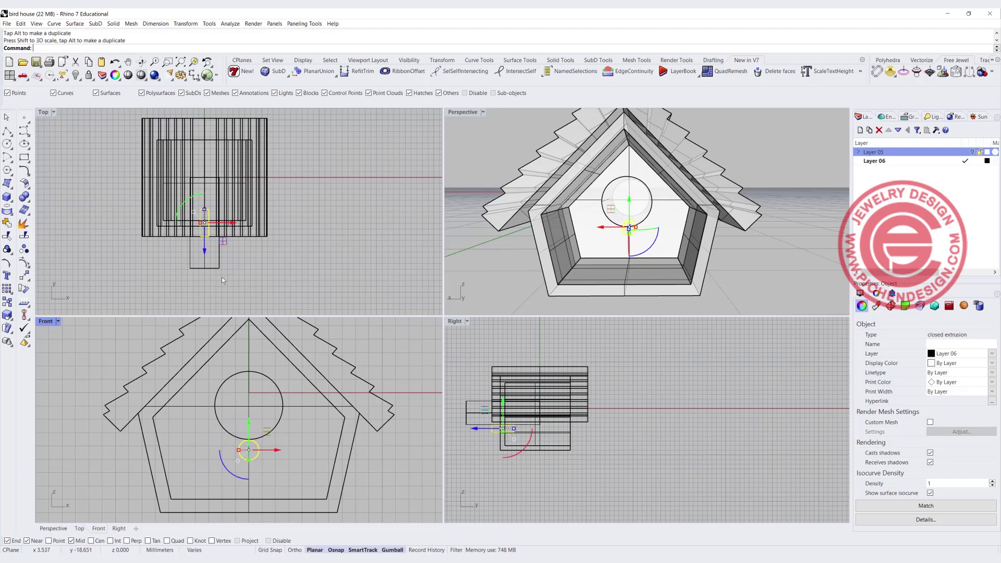
scroll(207, 213, up, 3)
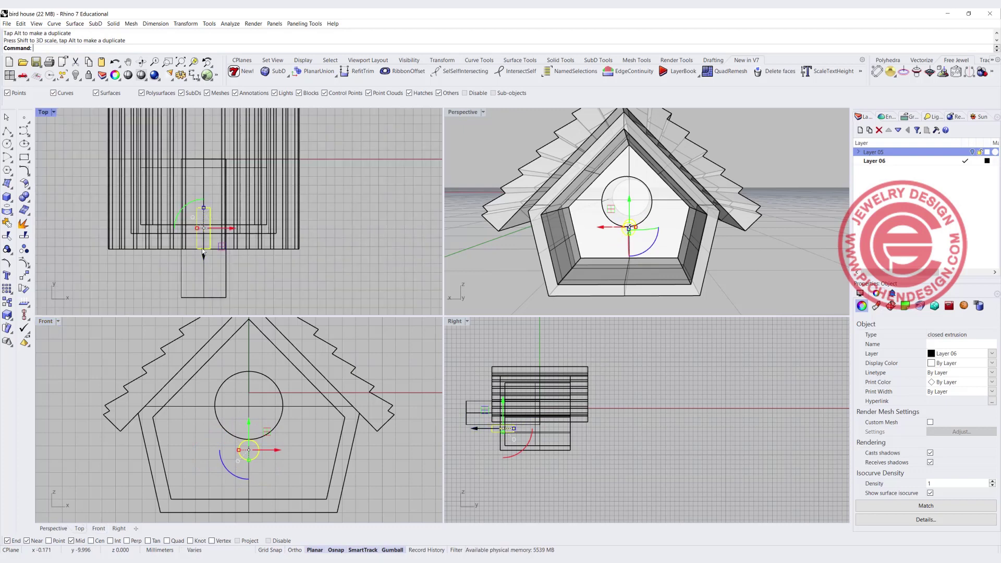
drag(204, 257, 206, 275)
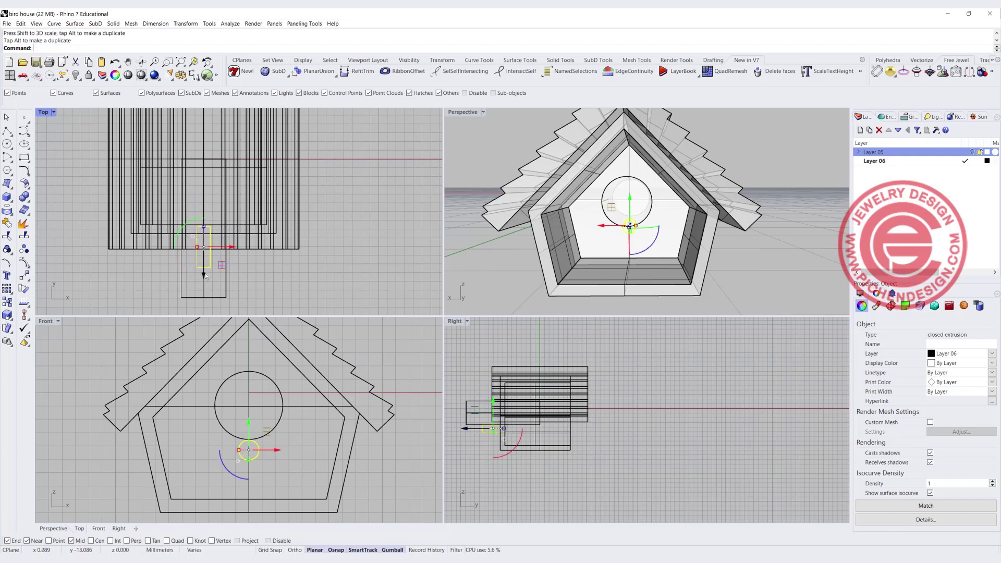
Step: Shorten the small perch cylinder and shift it back into the front wall's thickness, then lower it about 0.63 mm below the large cylinder
scroll(207, 235, up, 3)
drag(206, 221, 206, 231)
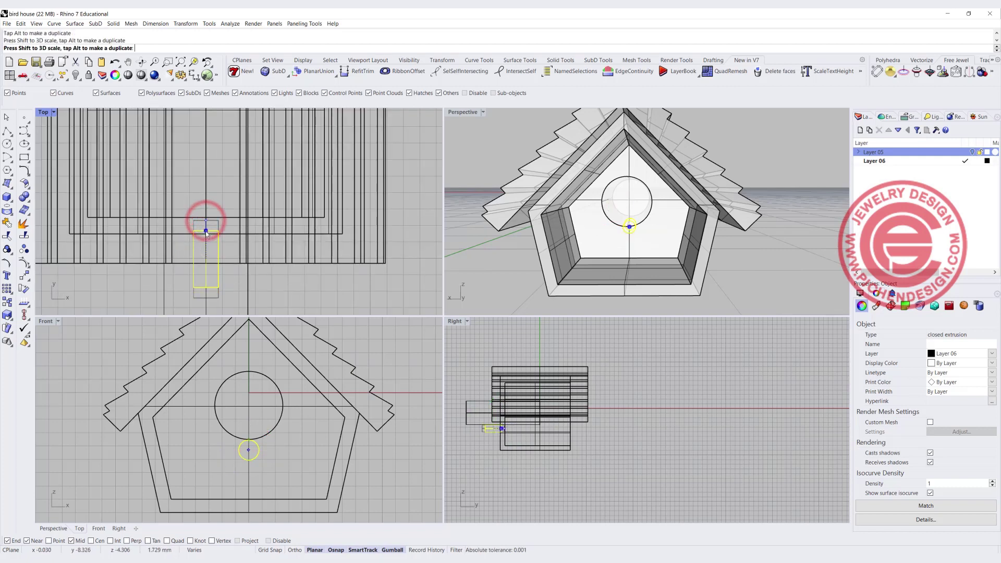
drag(206, 286, 210, 281)
click(307, 295)
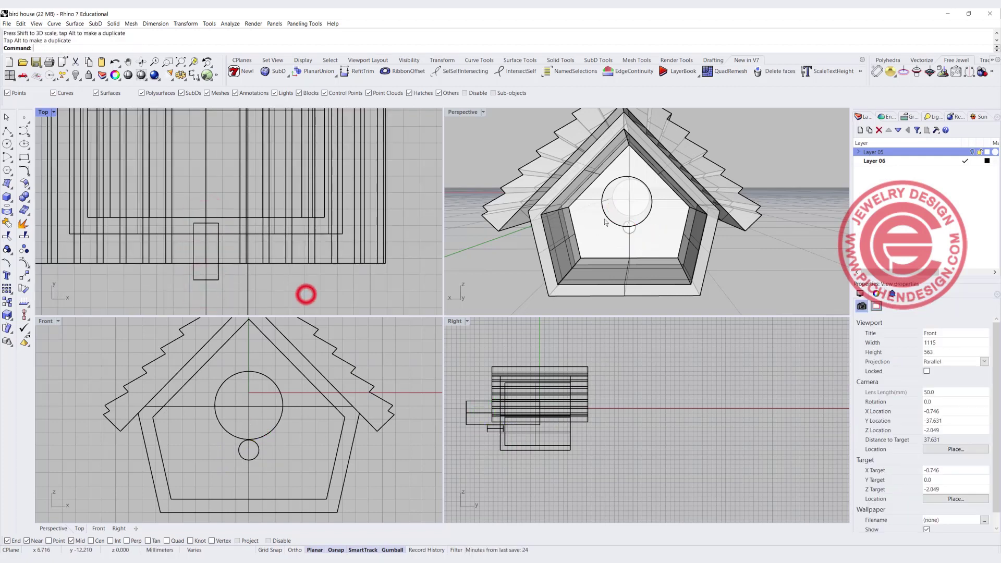
right_drag(720, 229, 652, 223)
click(267, 453)
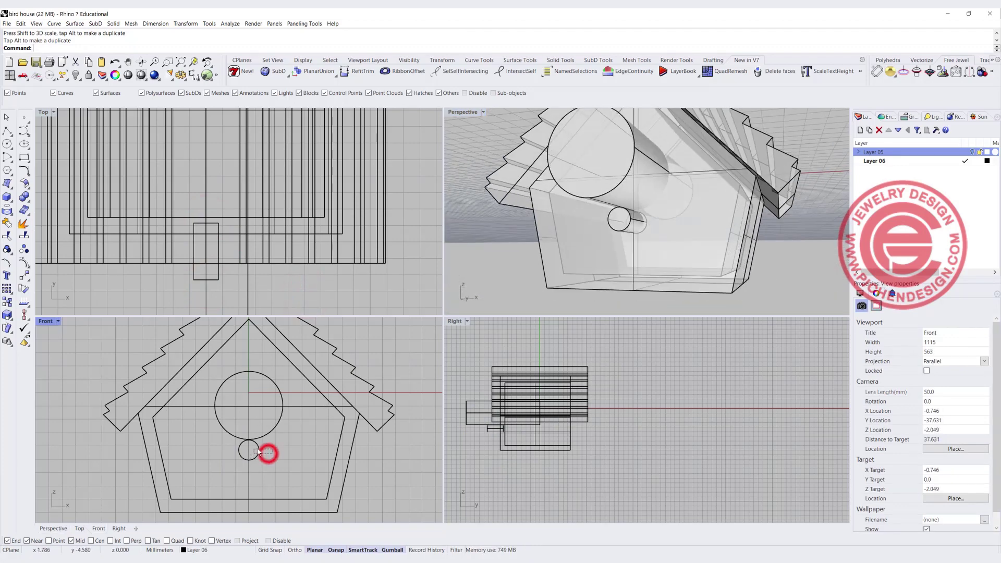
drag(250, 424, 249, 433)
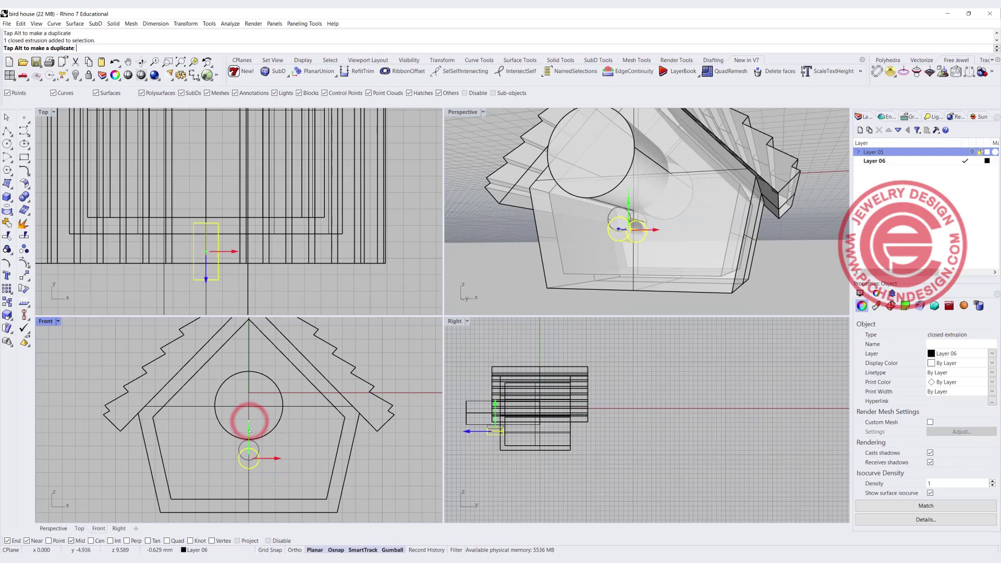
click(304, 444)
Step: Boolean-subtract the large cylinder from the house to cut the round entrance hole through its front wall
click(30, 197)
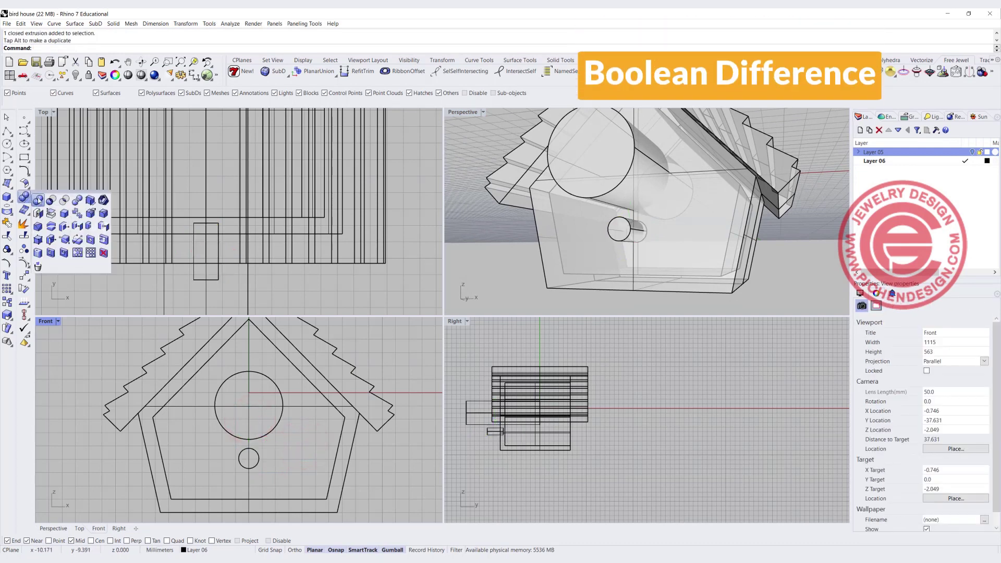
click(49, 197)
click(340, 439)
key(Return)
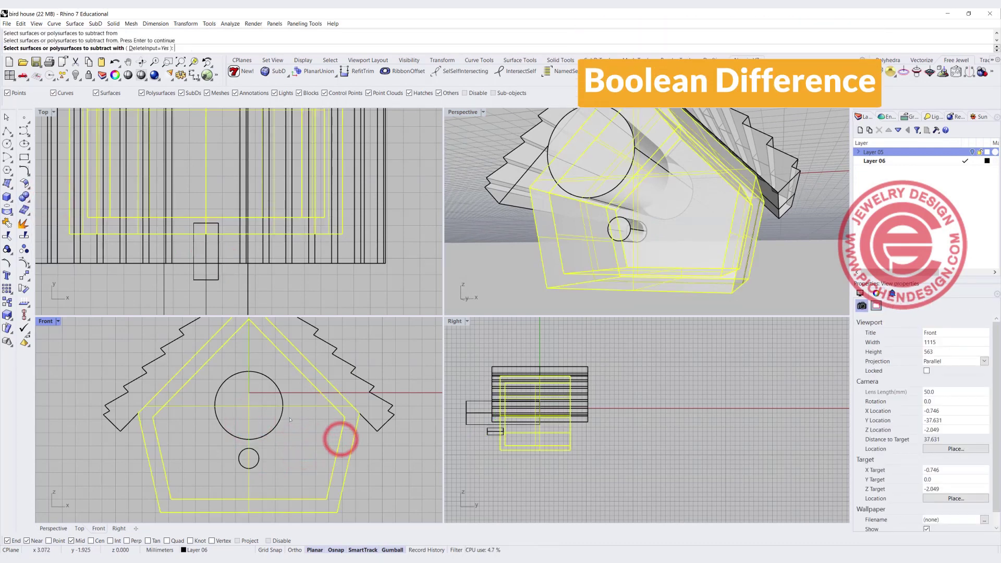
click(280, 415)
key(Return)
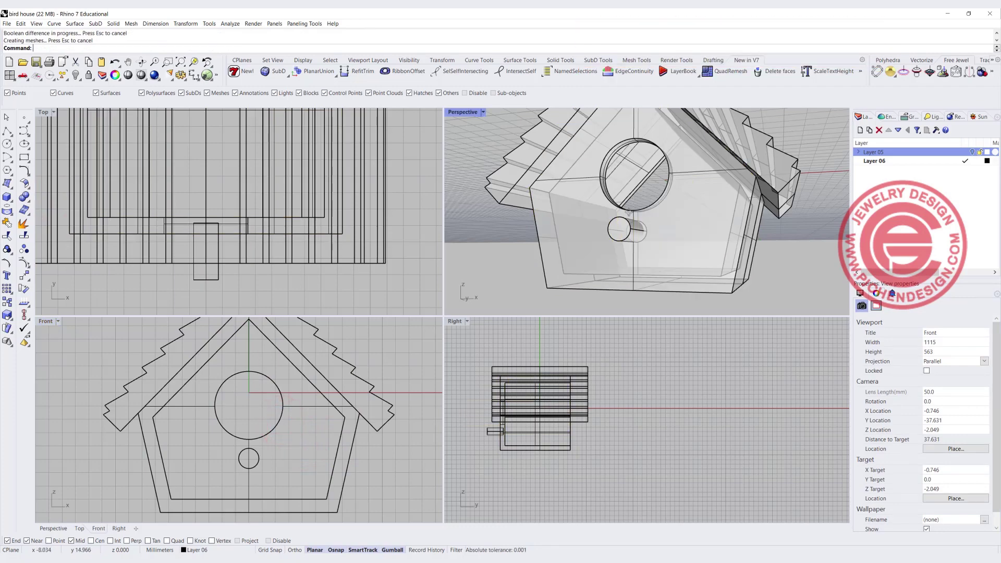
right_drag(629, 213, 622, 225)
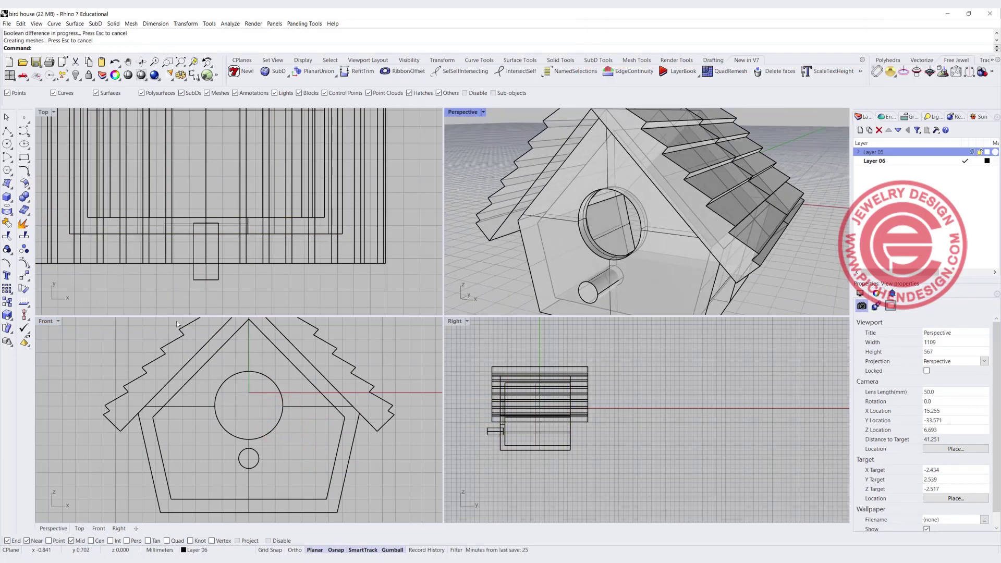
Step: Join the perch cylinder and the house into one solid with Boolean Union
click(24, 197)
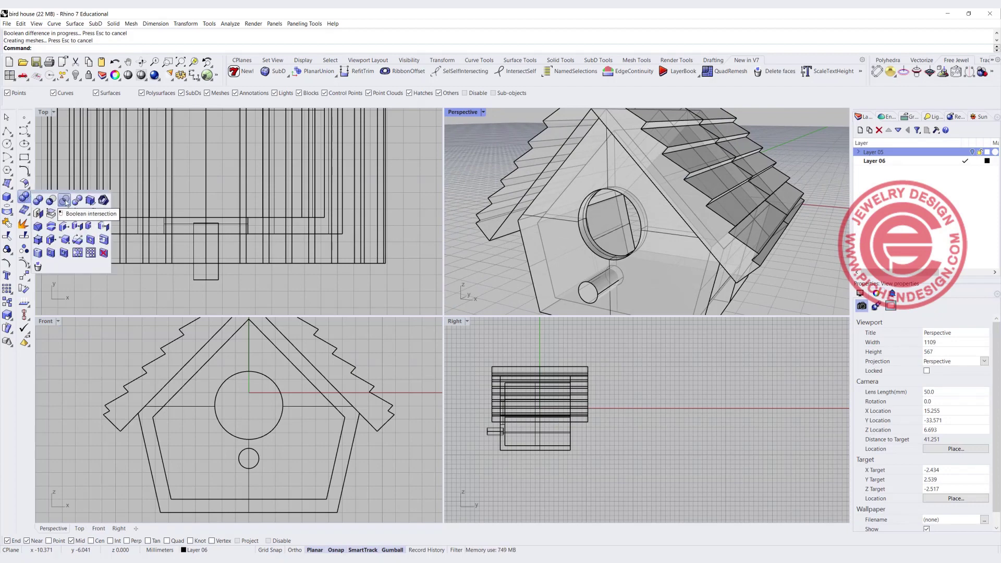
click(38, 200)
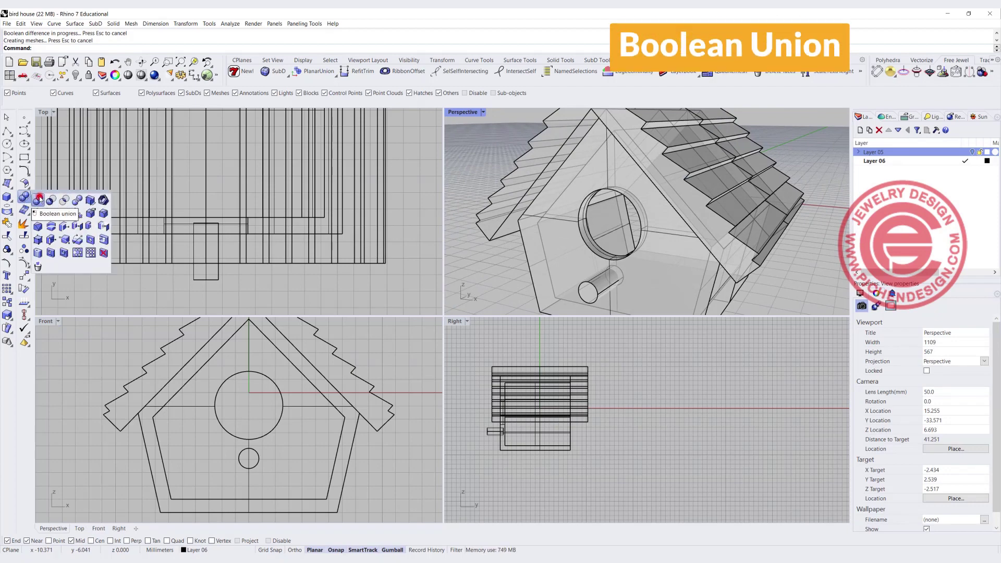
click(330, 474)
key(Return)
drag(390, 498, 284, 456)
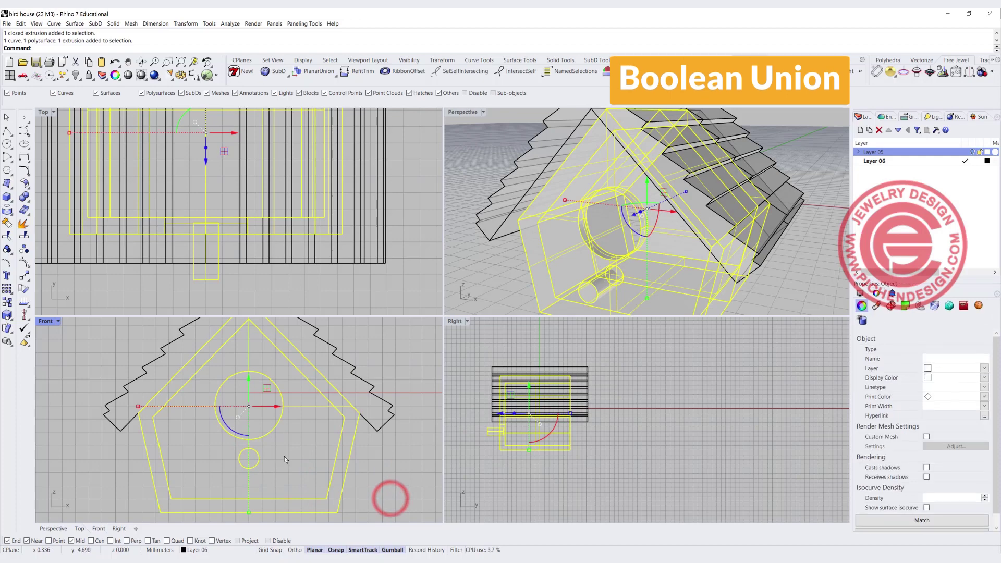
key(Return)
click(464, 248)
right_drag(588, 231, 613, 221)
right_drag(585, 256, 611, 248)
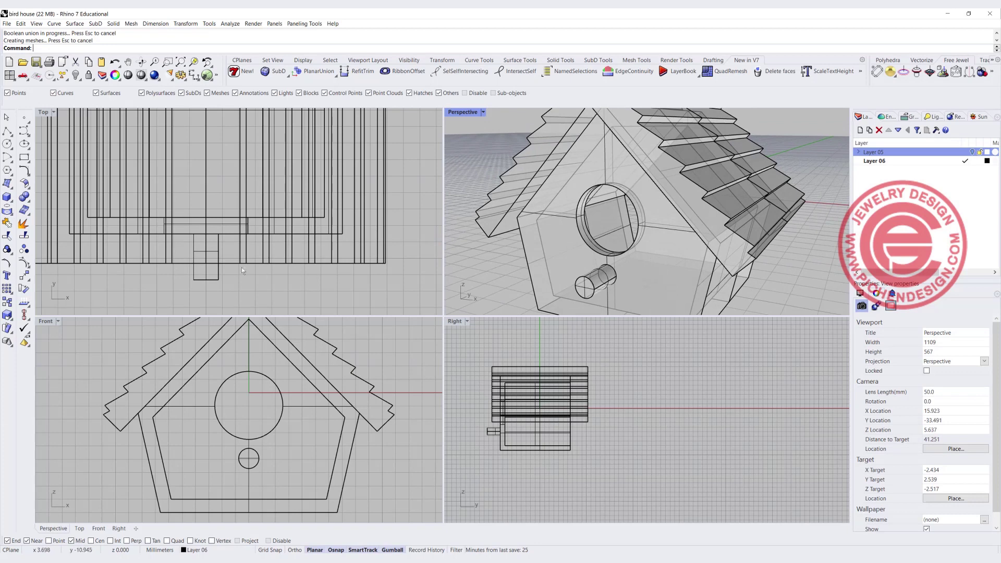
Step: Fillet the outer and inner edges of the entrance hole and the perch's front edge with a radius of 0.3
click(7, 223)
click(103, 213)
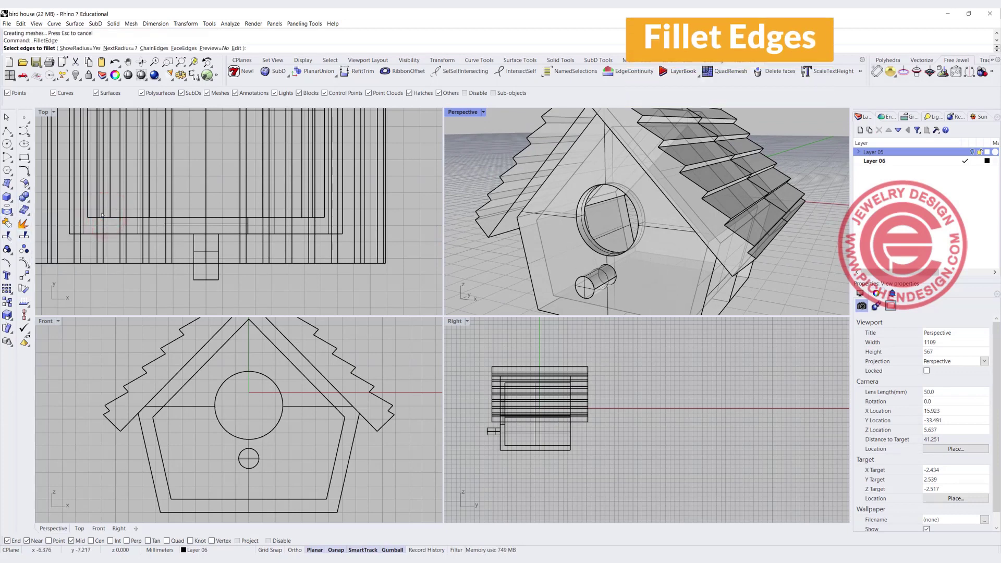
text(0.3)
key(Return)
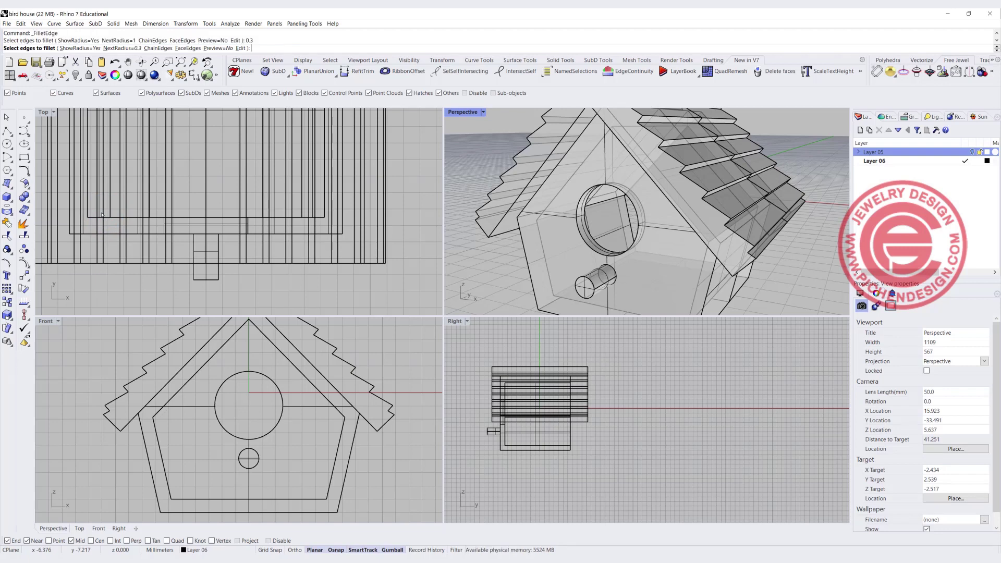
click(597, 217)
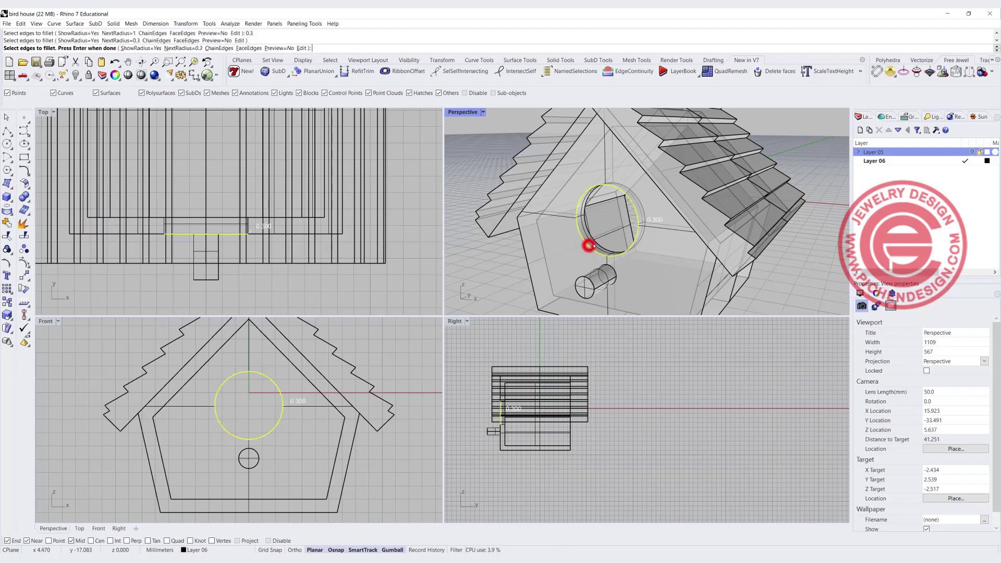
click(590, 242)
click(585, 276)
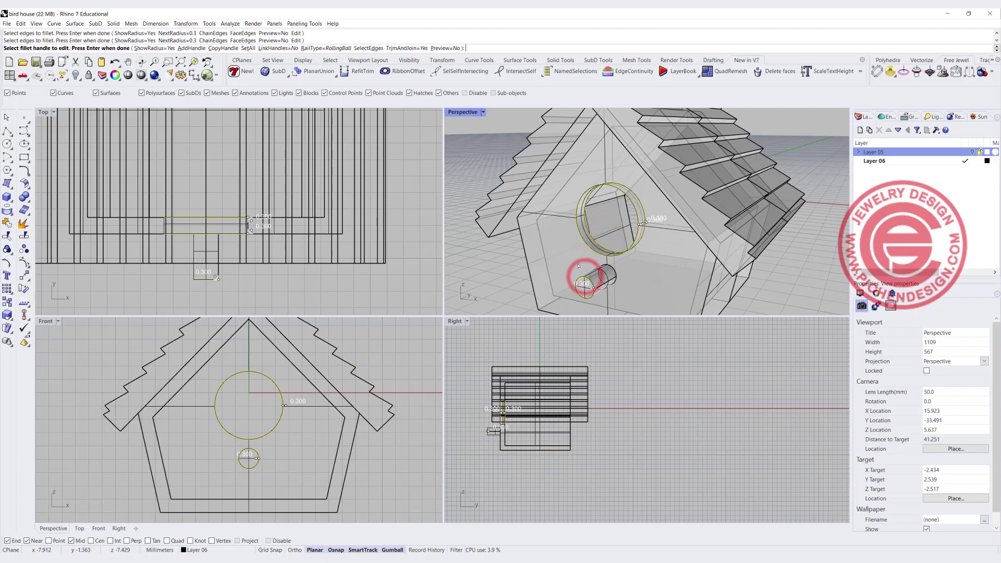
key(Return)
right_drag(584, 242, 605, 237)
Step: Show the hidden red back panel behind the house's open back
scroll(656, 193, down, 4)
right_drag(656, 193, 593, 223)
scroll(605, 226, up, 2)
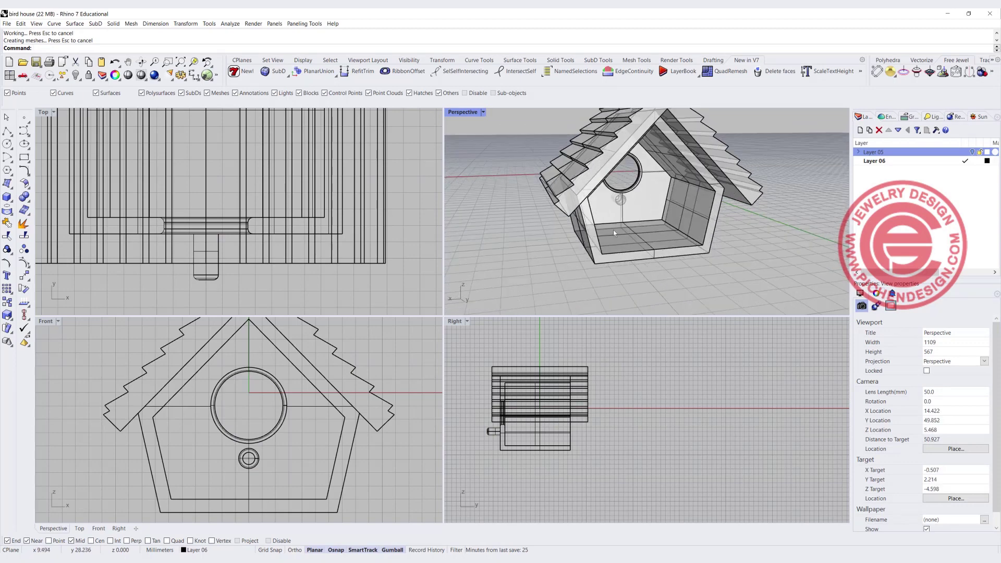
click(81, 78)
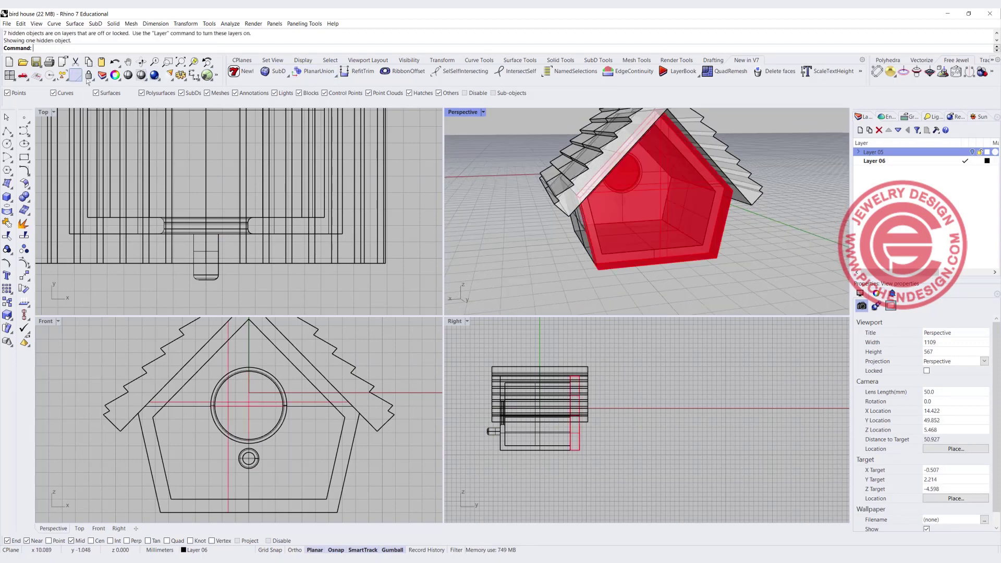
Step: Draw a circle 0.81 mm in diameter in the Right view, centered on the bottom corner where the house meets the back panel
right_drag(677, 262, 702, 239)
scroll(574, 452, up, 10)
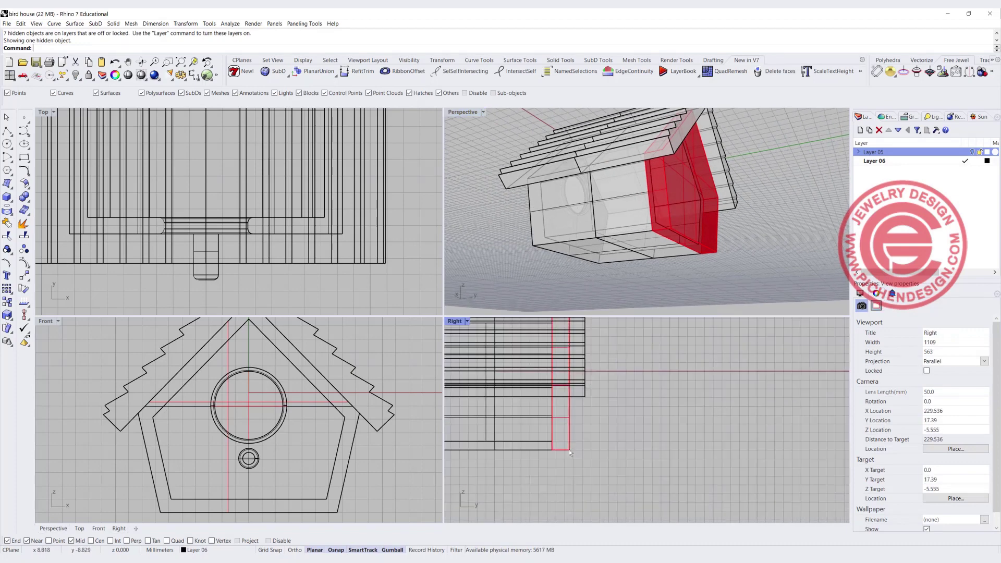
right_drag(580, 457, 673, 445)
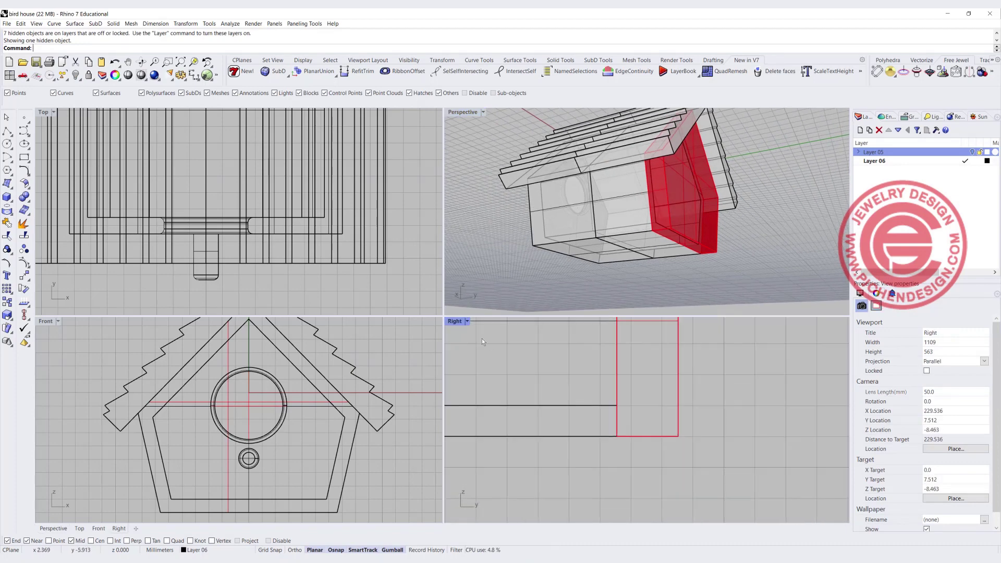
double_click(452, 321)
click(7, 196)
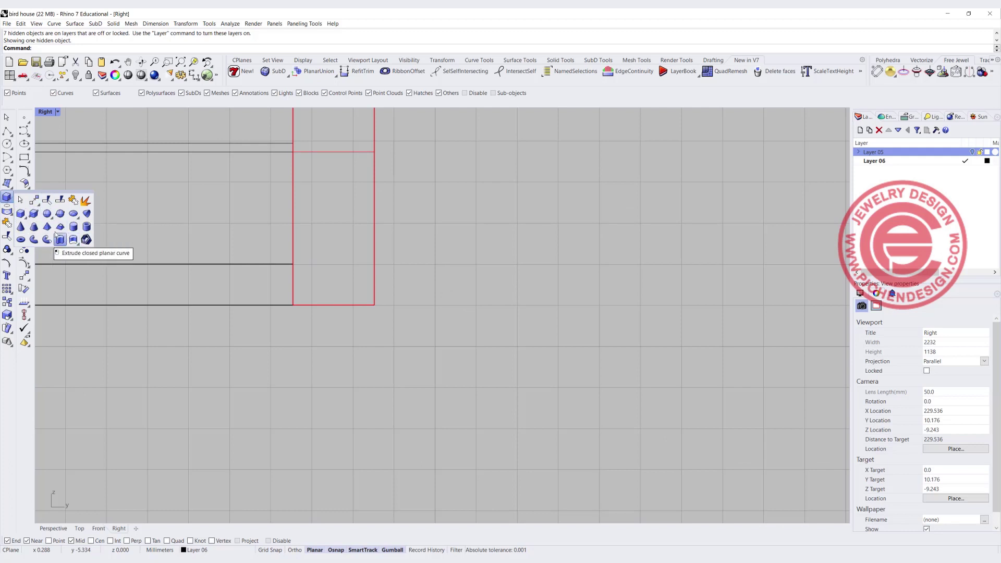
click(8, 144)
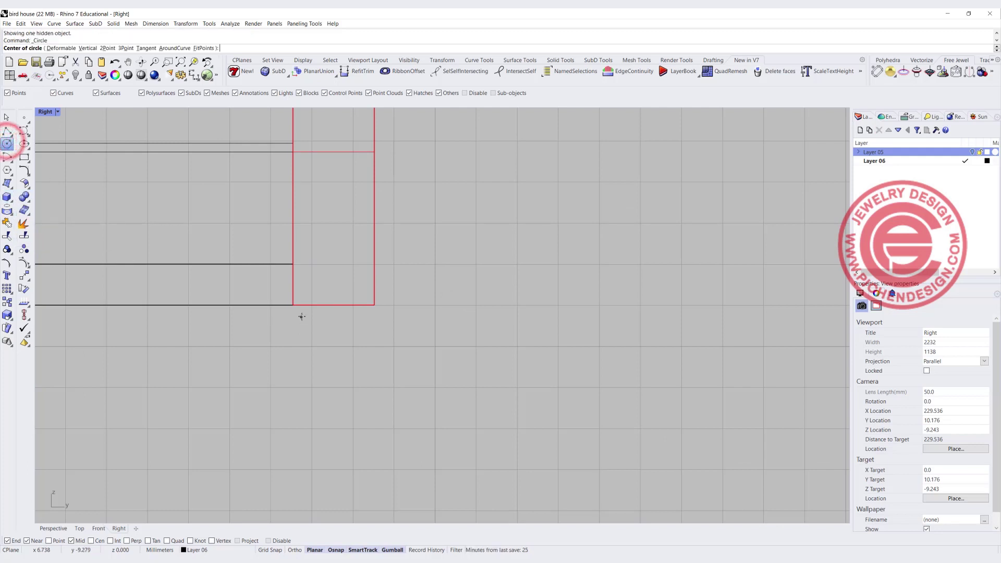
click(294, 305)
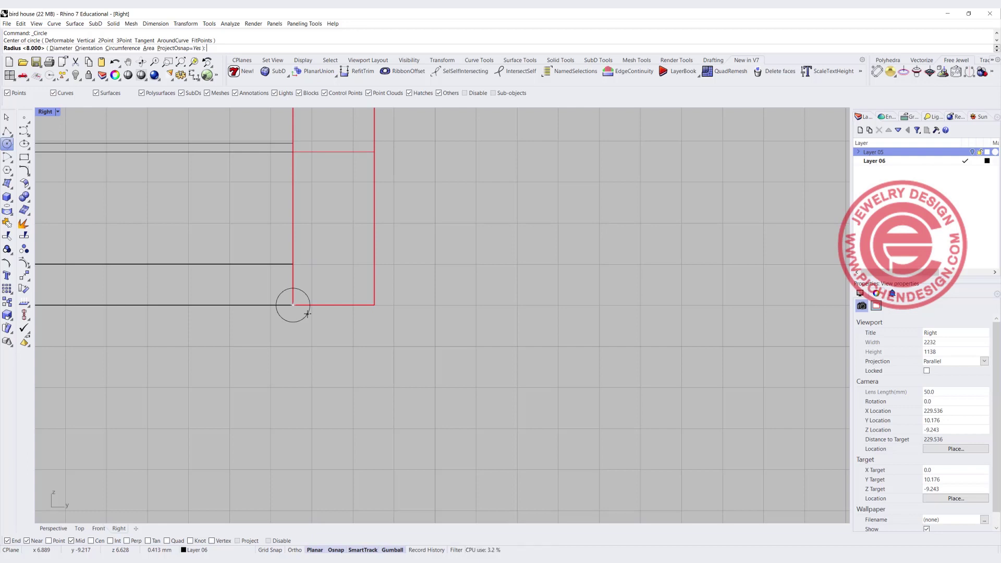
click(61, 49)
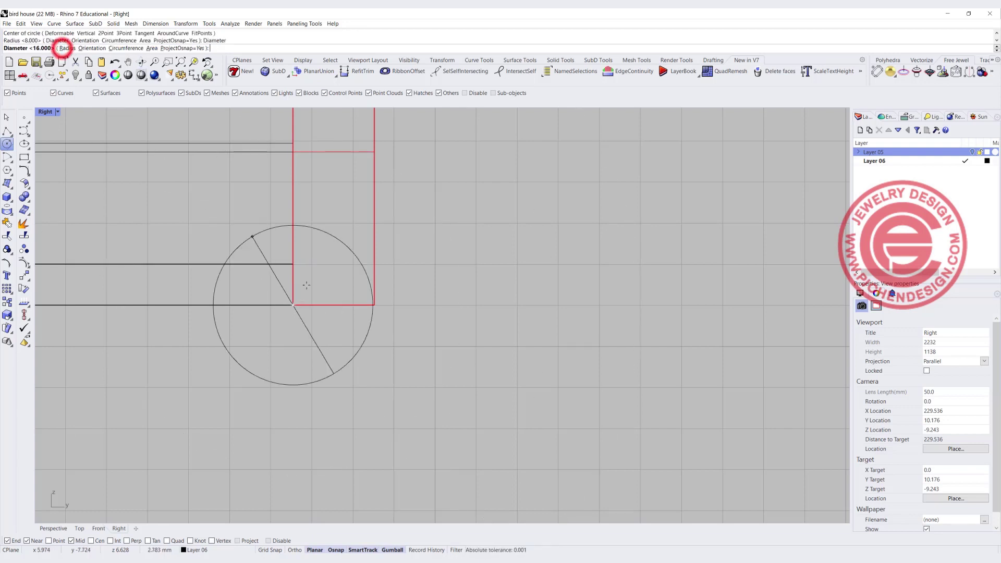
text(0.)
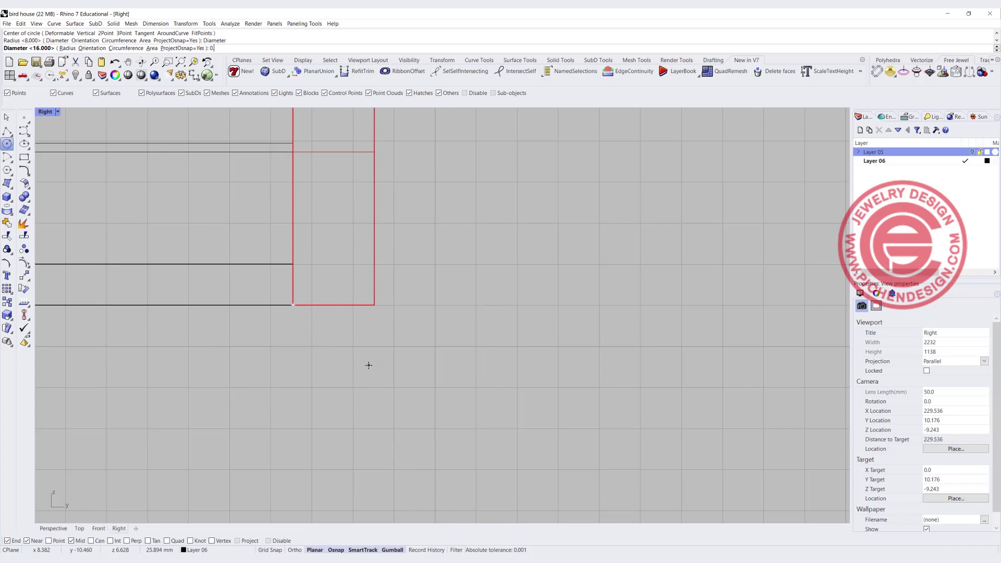
text(81)
key(Return)
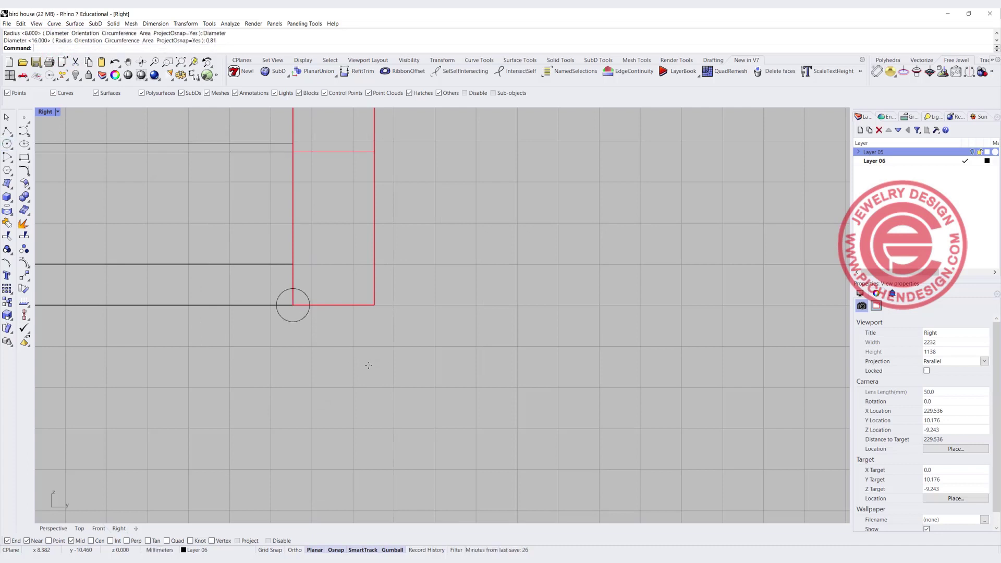
Step: Offset the small circle outward by 0.65 mm
click(307, 318)
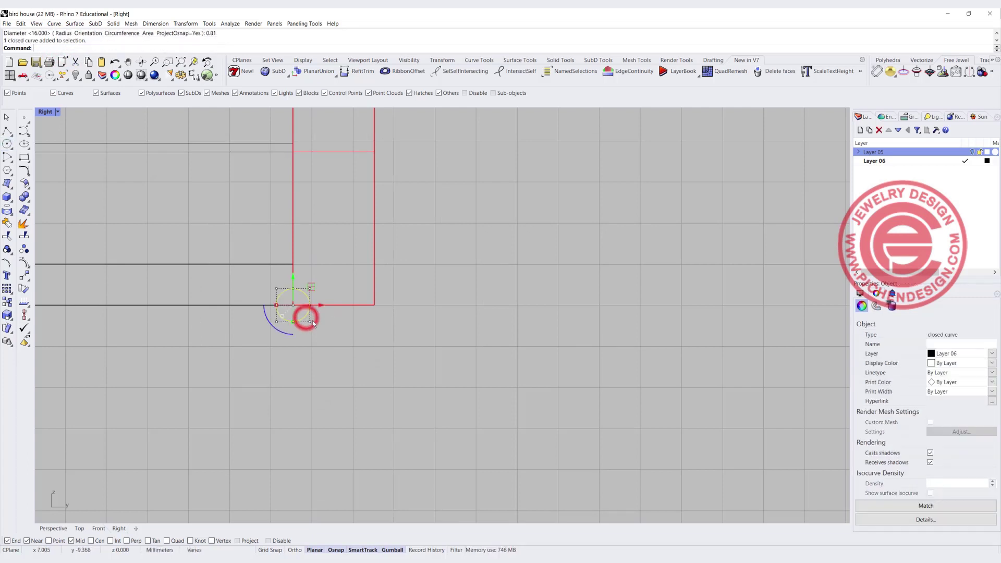
click(28, 175)
click(155, 172)
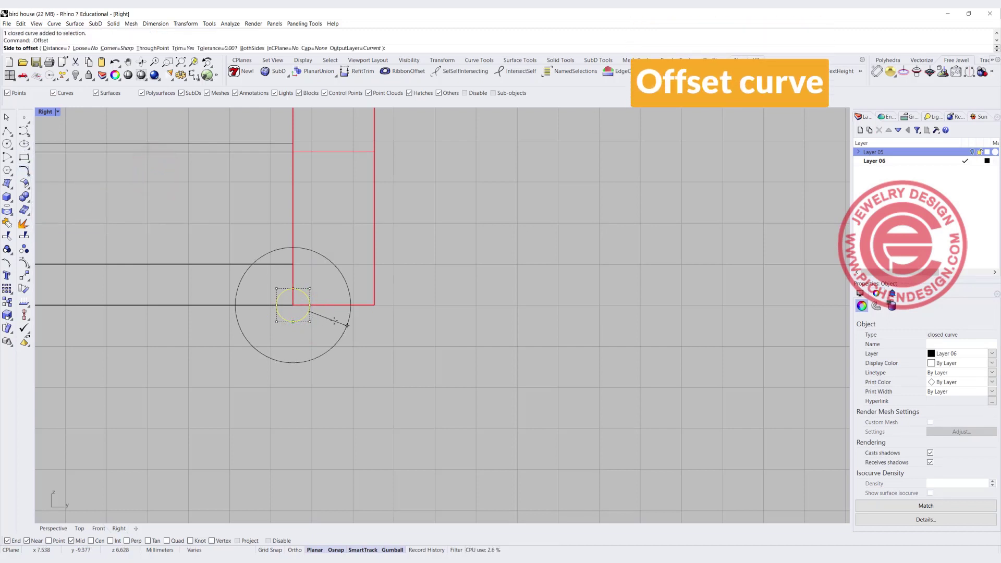
text(0.)
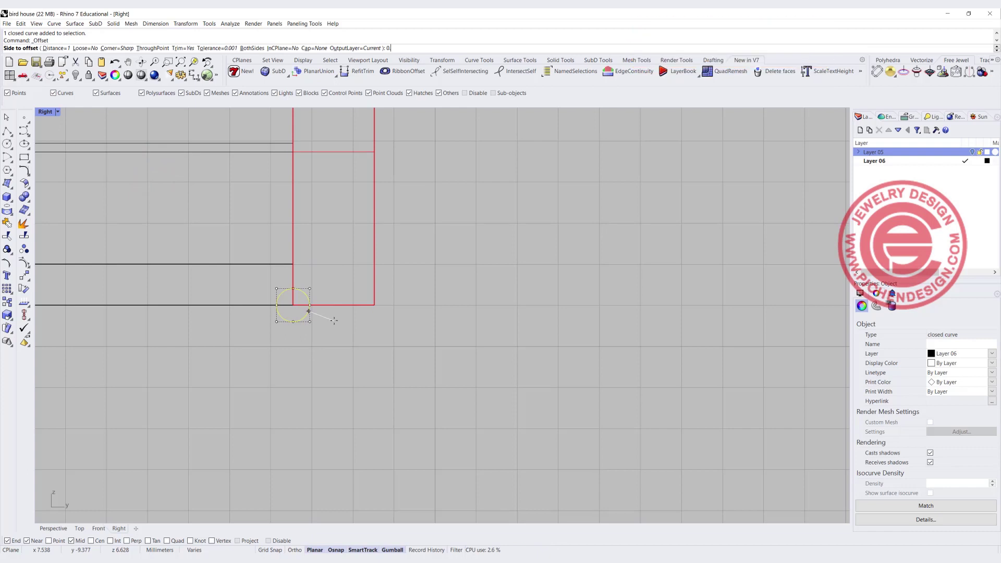
text(65)
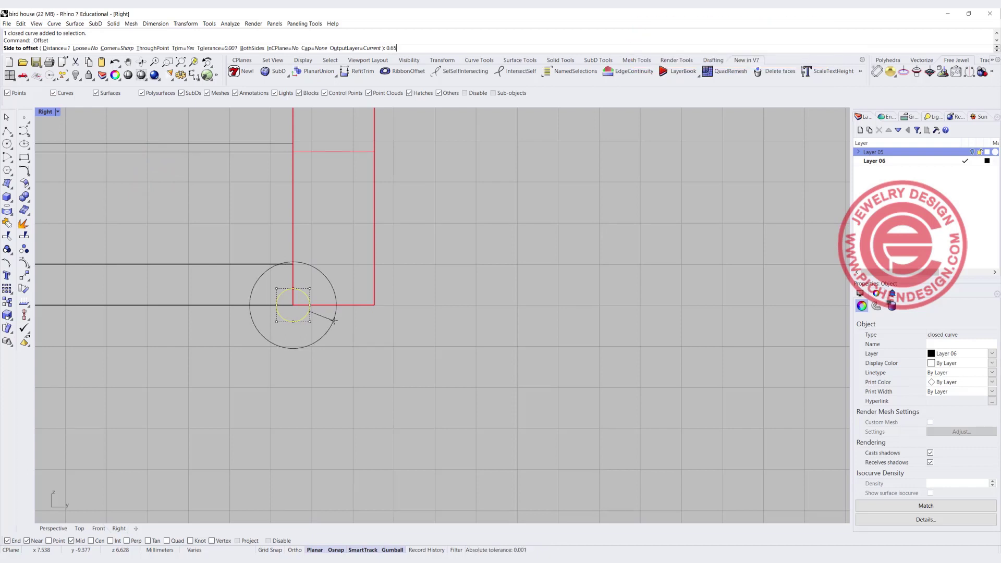
key(Return)
key(Escape)
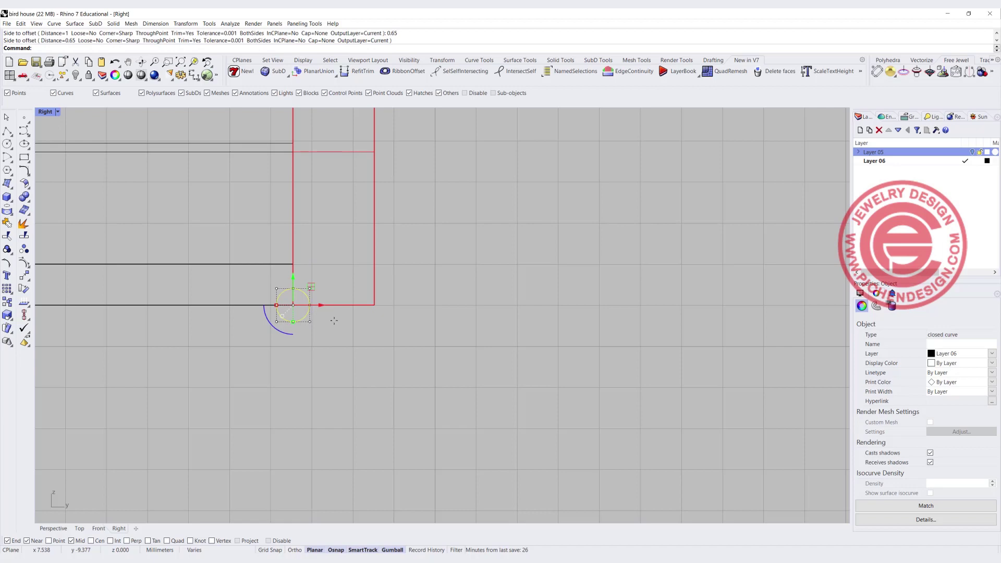
click(335, 320)
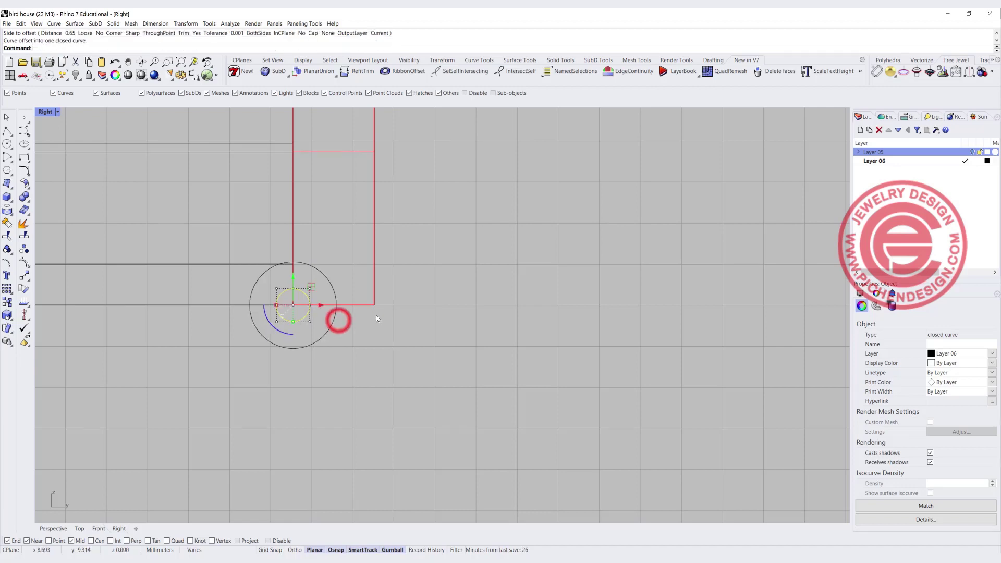
click(342, 359)
Step: Extrude both hinge circles into a solid tube spanning the full width of the house's bottom edge
drag(339, 350, 304, 314)
double_click(50, 112)
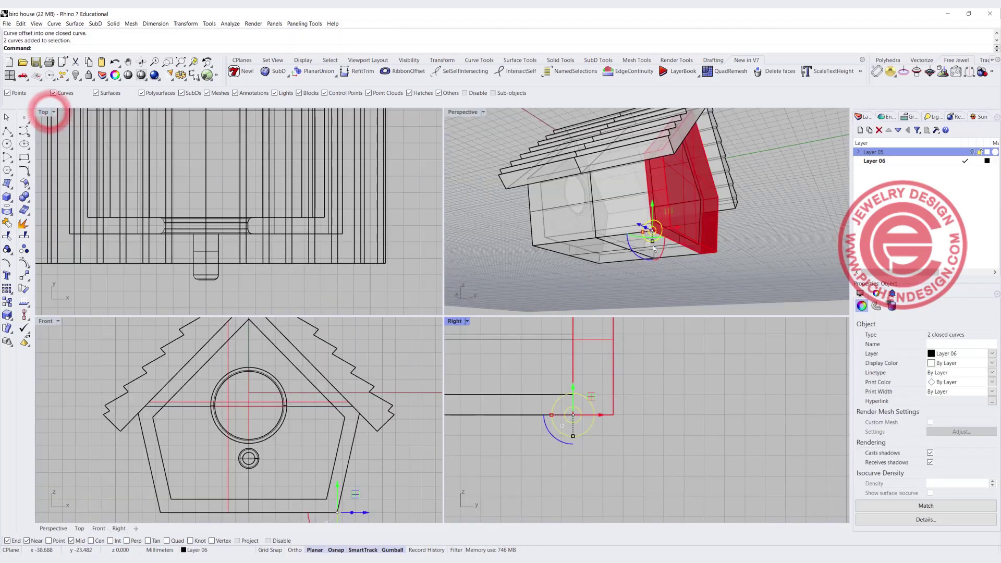
right_drag(658, 243, 587, 247)
scroll(586, 246, up, 6)
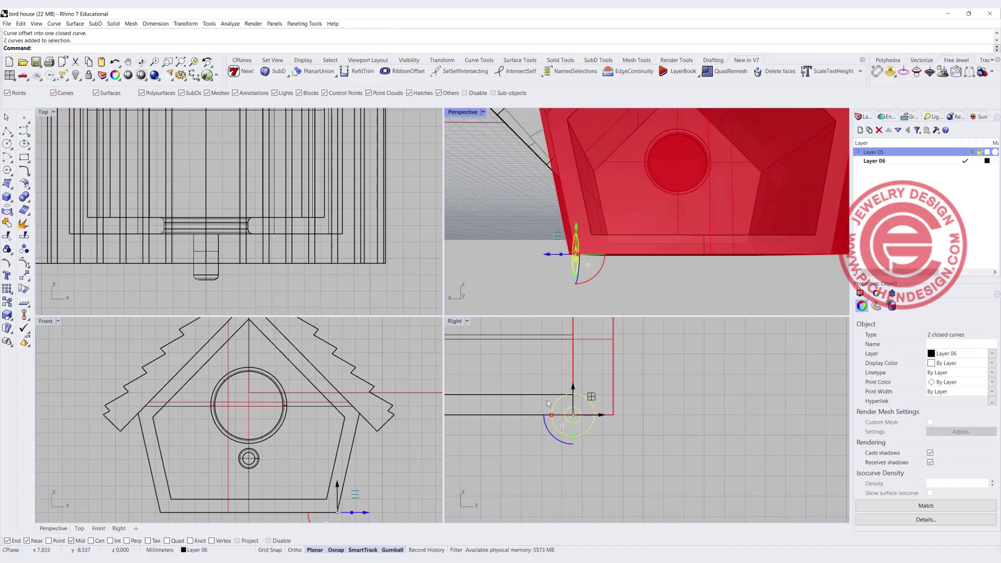
right_drag(368, 484, 364, 411)
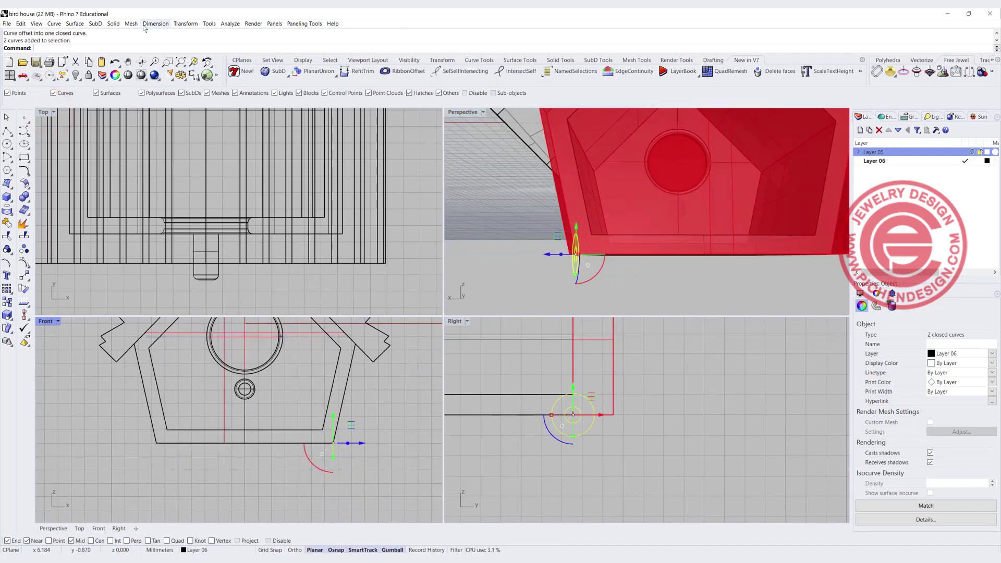
click(113, 24)
mouse_move(160, 103)
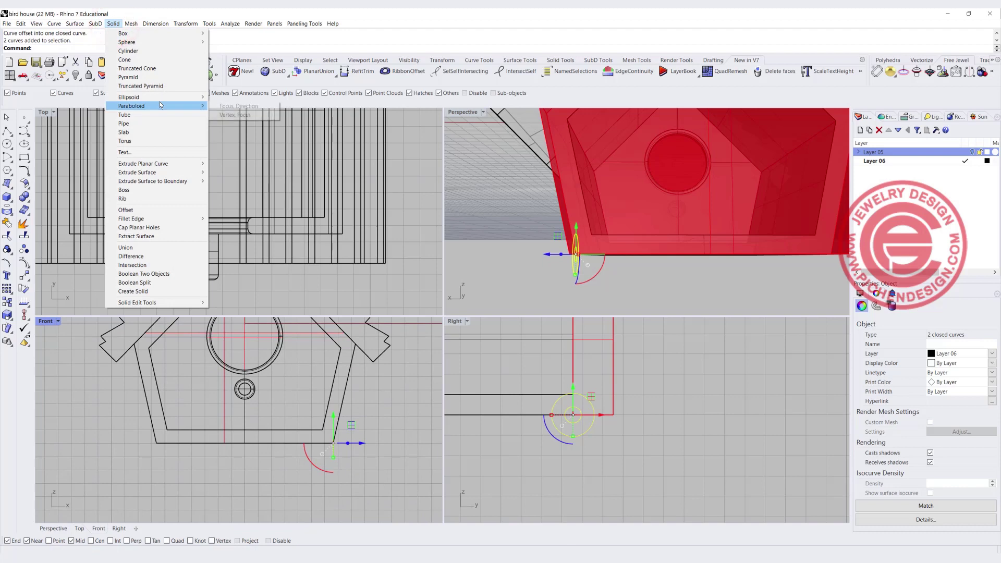
mouse_move(173, 164)
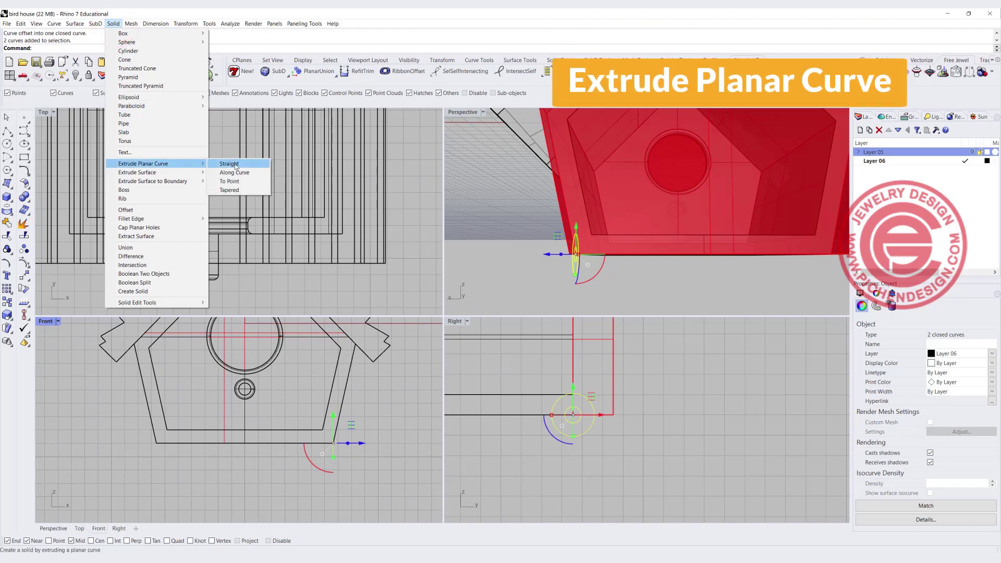
click(235, 164)
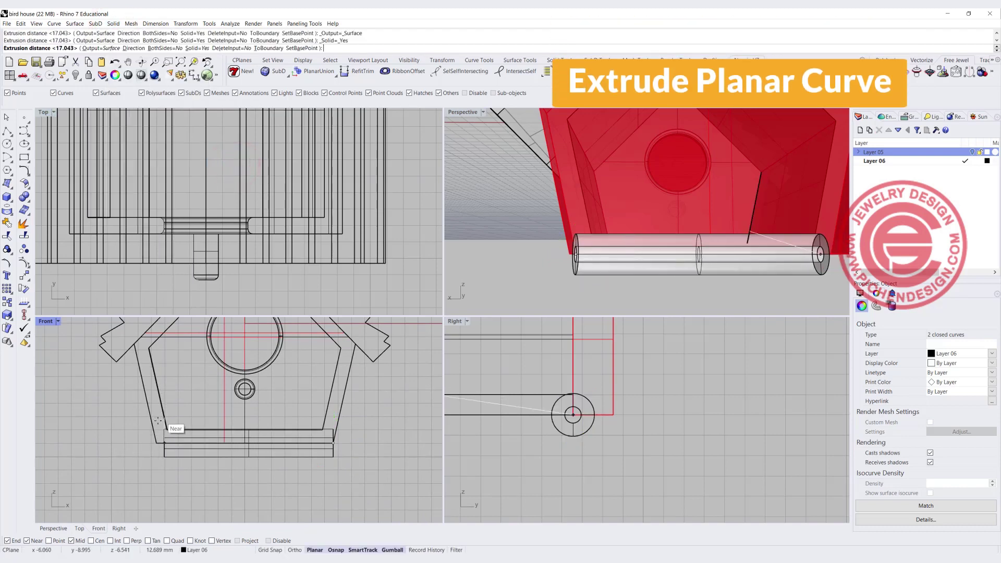
click(155, 439)
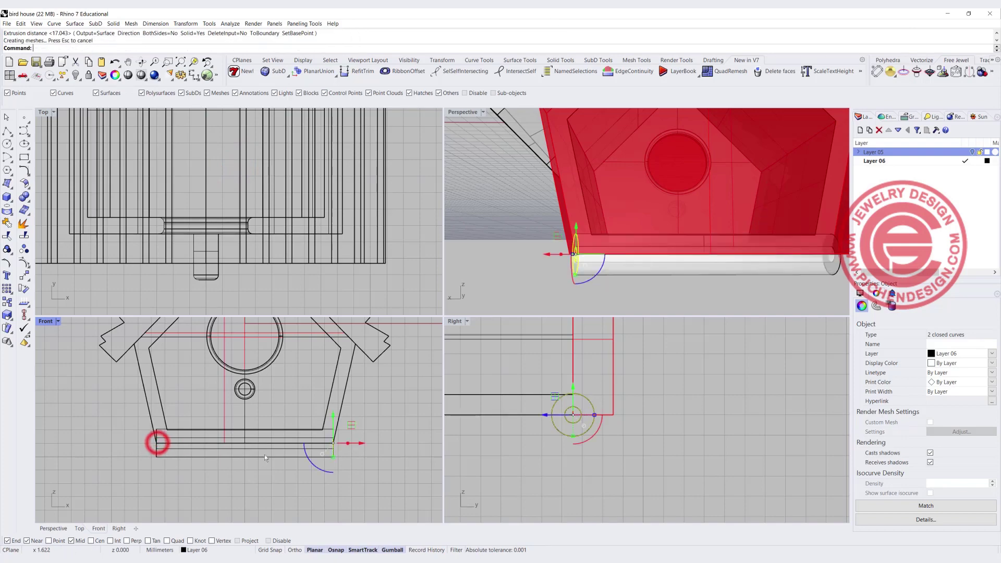
scroll(677, 271, down, 2)
right_drag(677, 271, 570, 254)
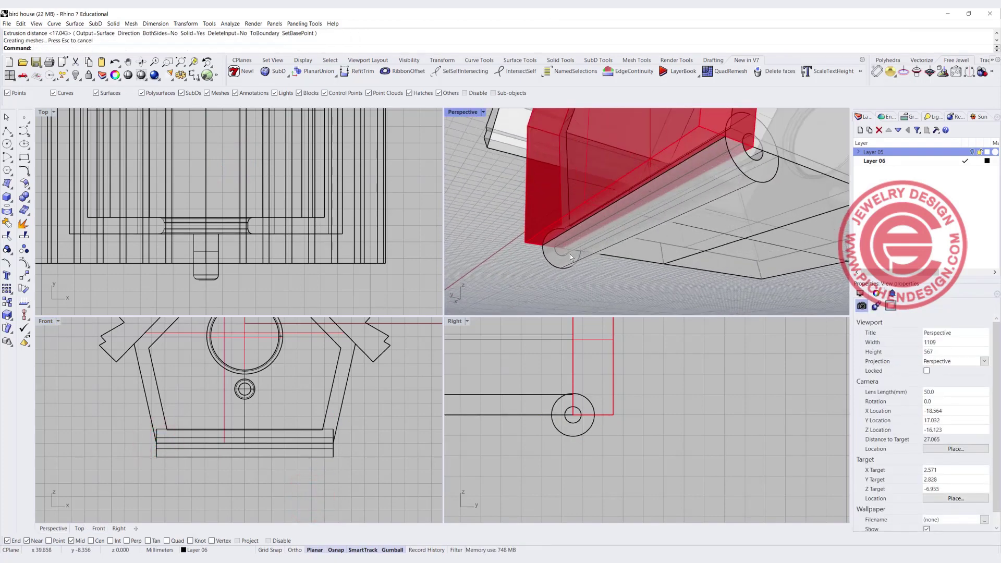
click(569, 261)
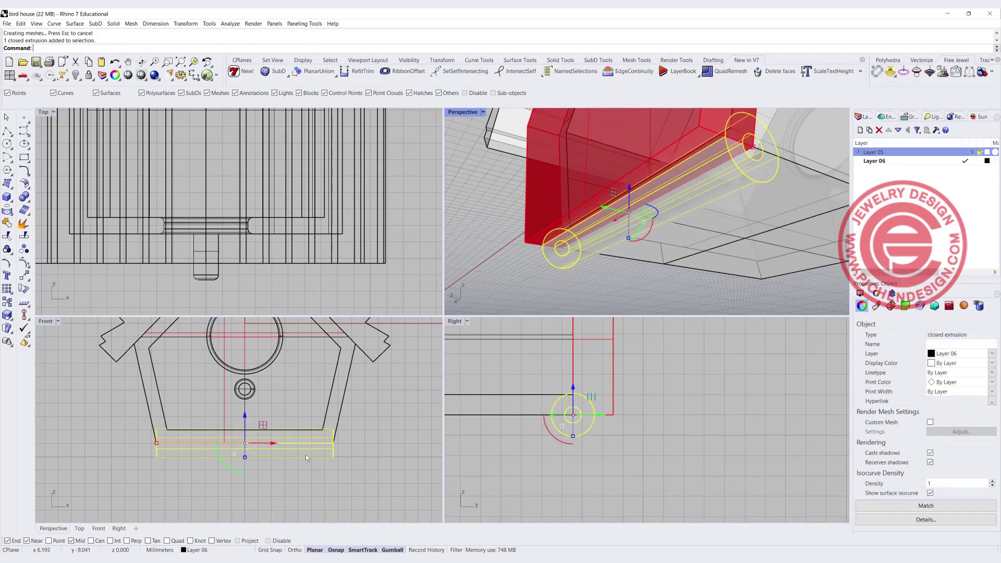
click(291, 486)
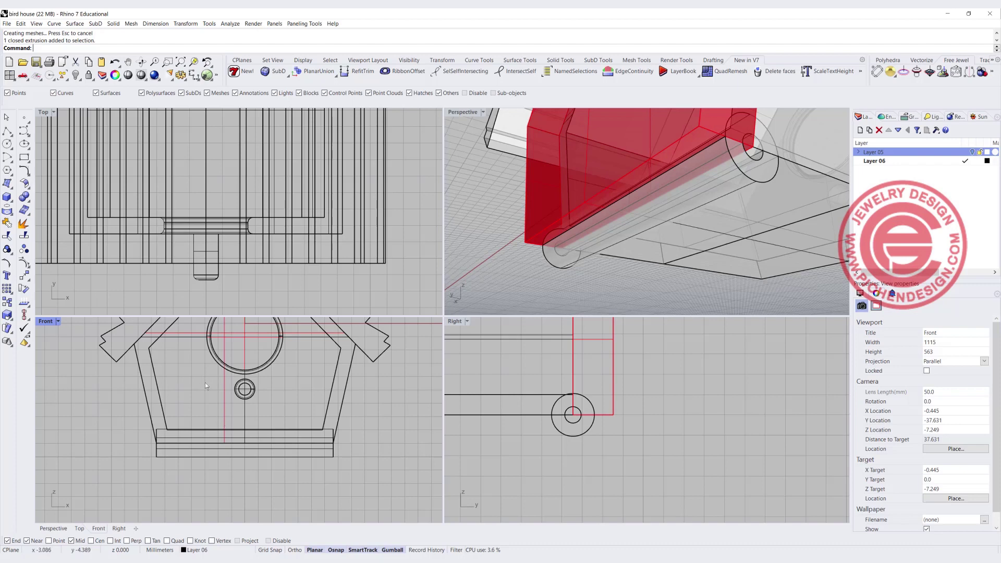
Step: Create a solid box in the Front view that crosses the tube's middle section and extends past the back panel
click(10, 186)
click(207, 412)
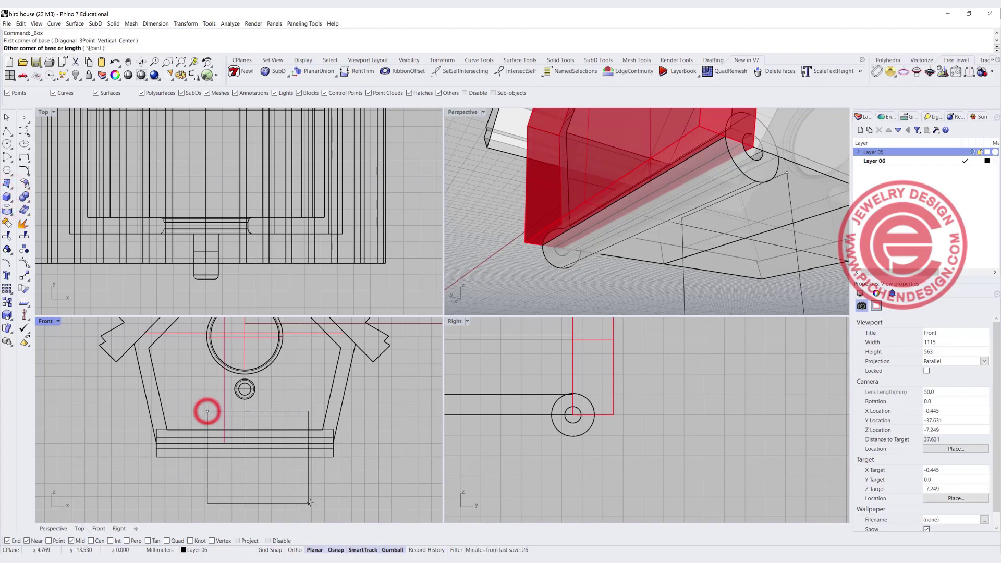
click(284, 492)
scroll(260, 206, down, 5)
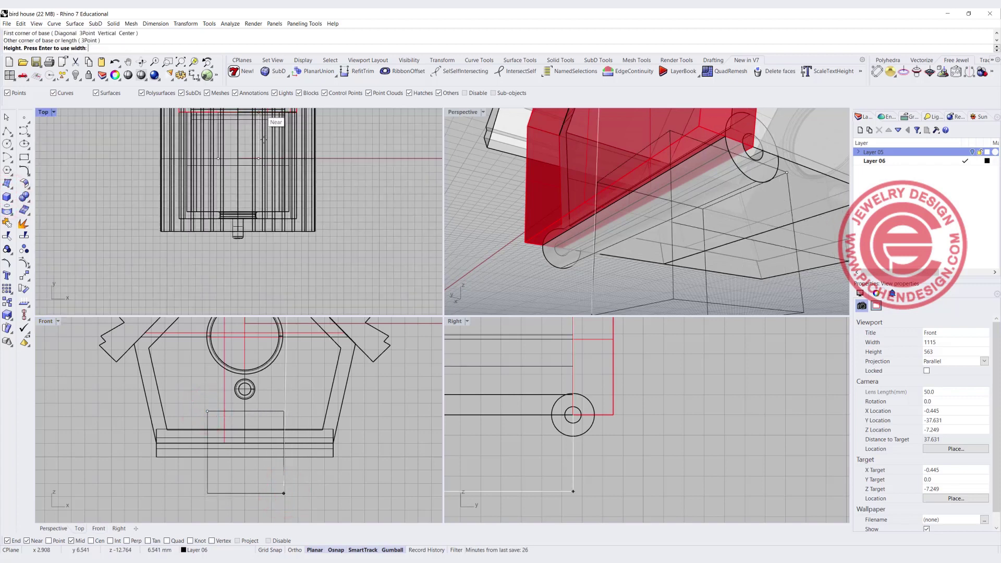
right_drag(264, 140, 253, 248)
click(232, 186)
click(281, 471)
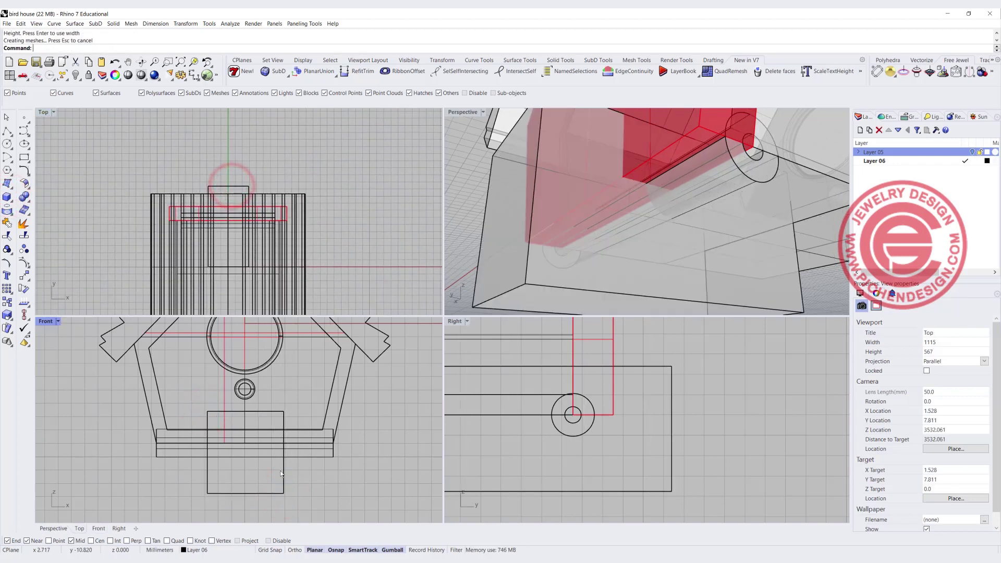
Step: Align the box's vertical center to 0 so it sits centered on the hinge tube
scroll(281, 474, up, 3)
click(287, 470)
scroll(253, 438, down, 3)
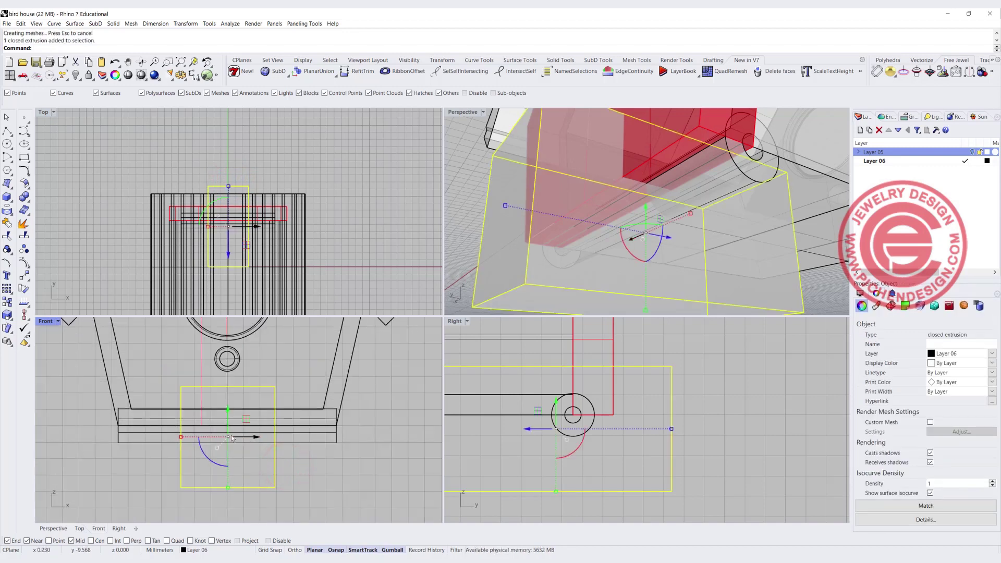
click(23, 315)
click(52, 331)
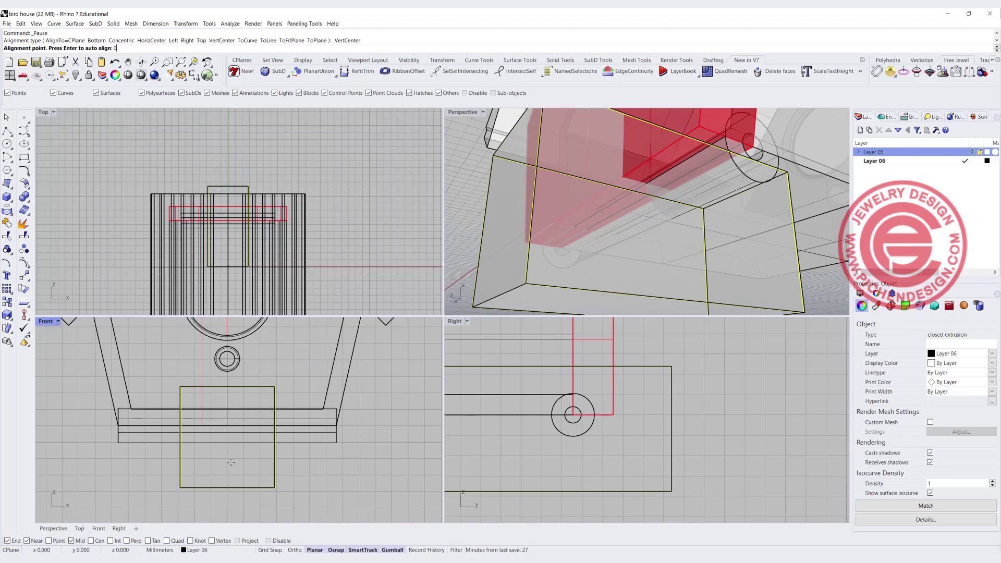
text(0)
key(Return)
click(325, 477)
Step: Boolean Split the hinge tube with the box as cutter and delete the box
scroll(686, 185, down, 7)
right_drag(687, 185, 760, 237)
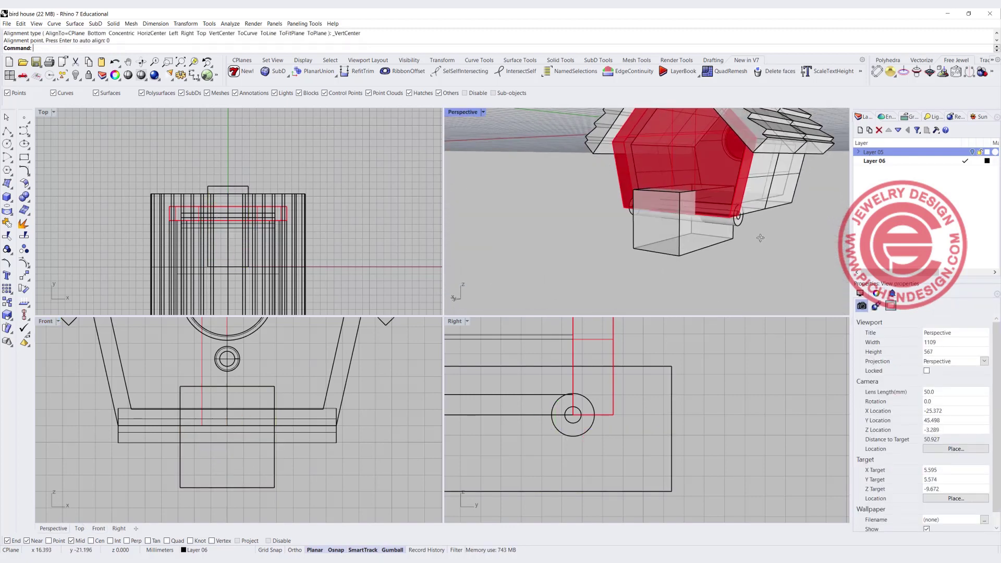
click(59, 233)
click(24, 197)
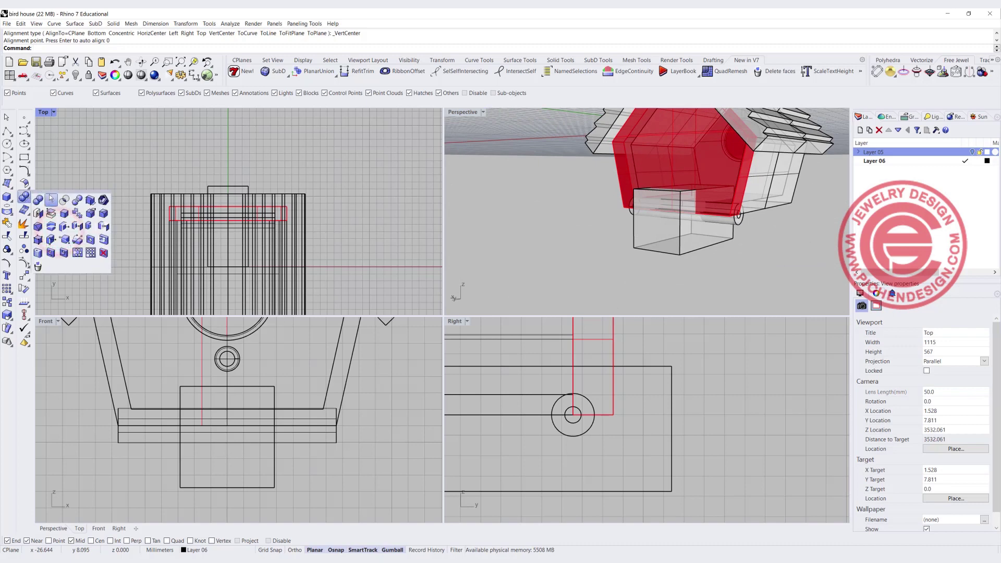
click(77, 200)
scroll(327, 428, up, 3)
click(329, 422)
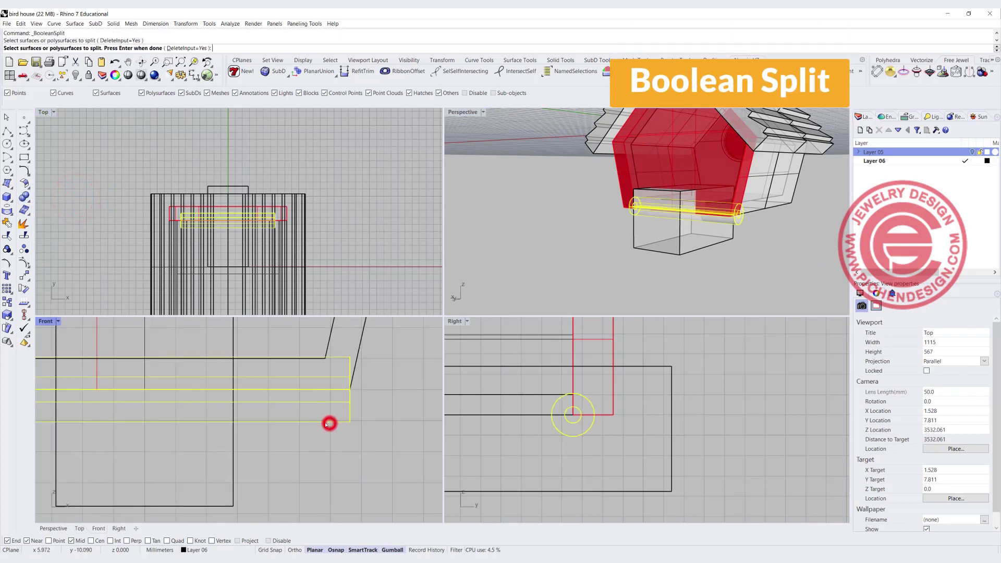
scroll(330, 421, down, 3)
right_click(331, 421)
click(260, 444)
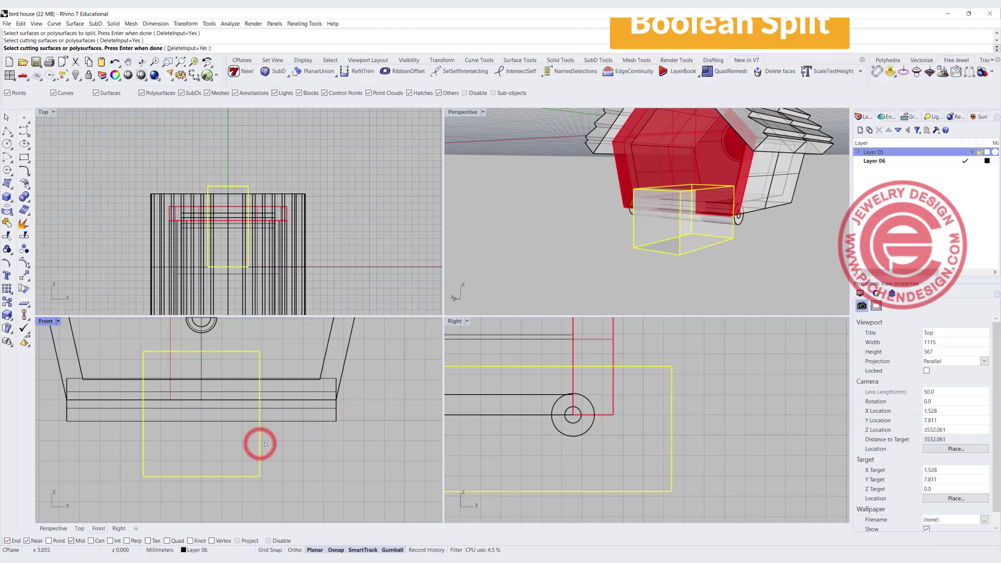
key(Return)
click(260, 442)
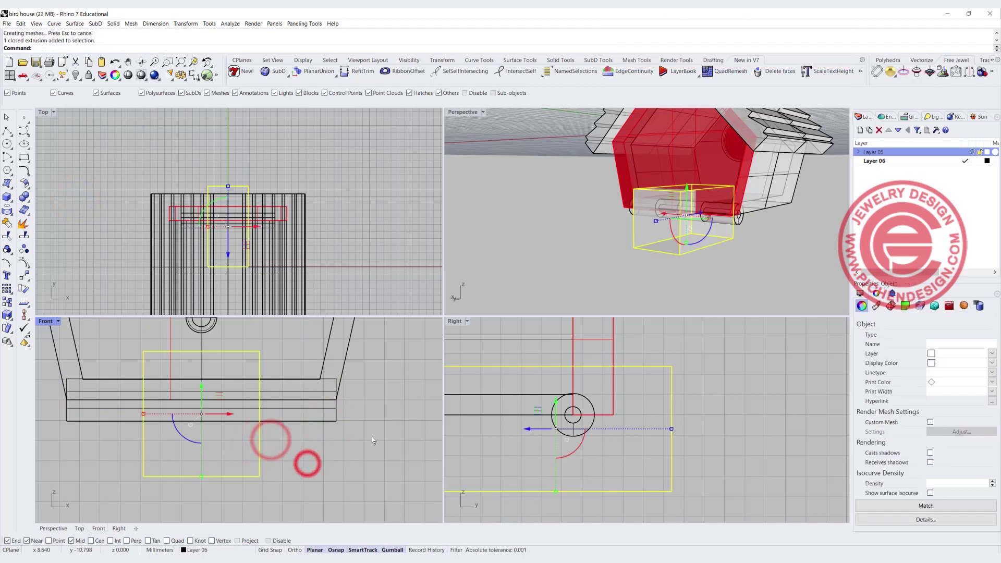
key(Delete)
Step: Set the display color of the tube's middle section to Red
click(239, 418)
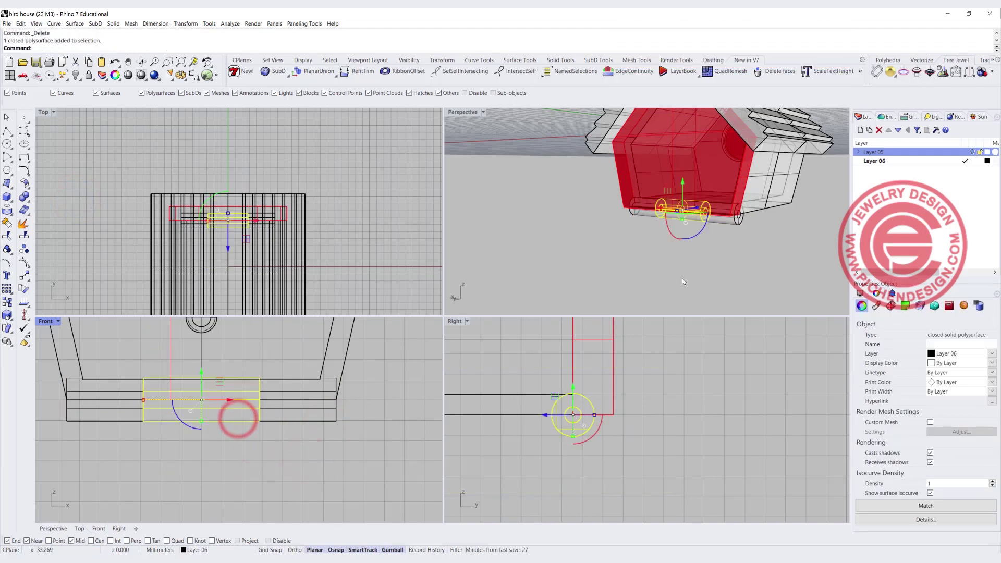
click(991, 363)
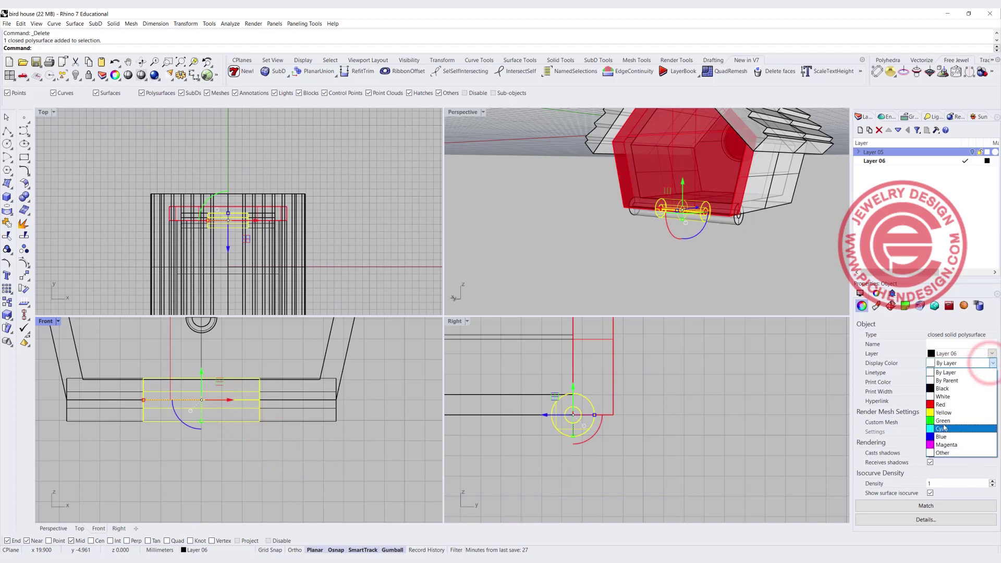
click(703, 289)
right_drag(718, 223, 777, 229)
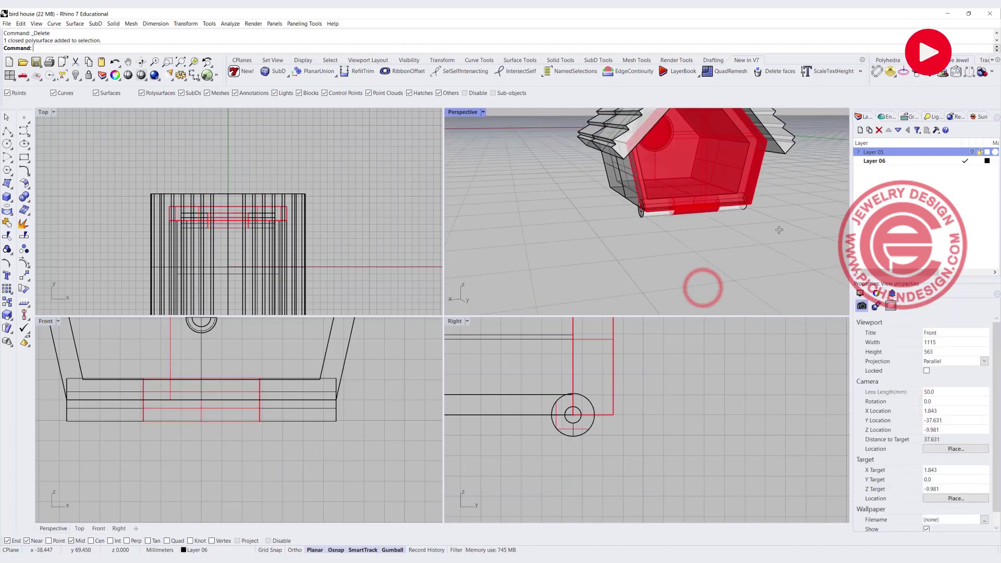
Step: Examine how the split hinge tubing meets the house and the red back panel
scroll(658, 217, up, 5)
right_drag(658, 217, 709, 205)
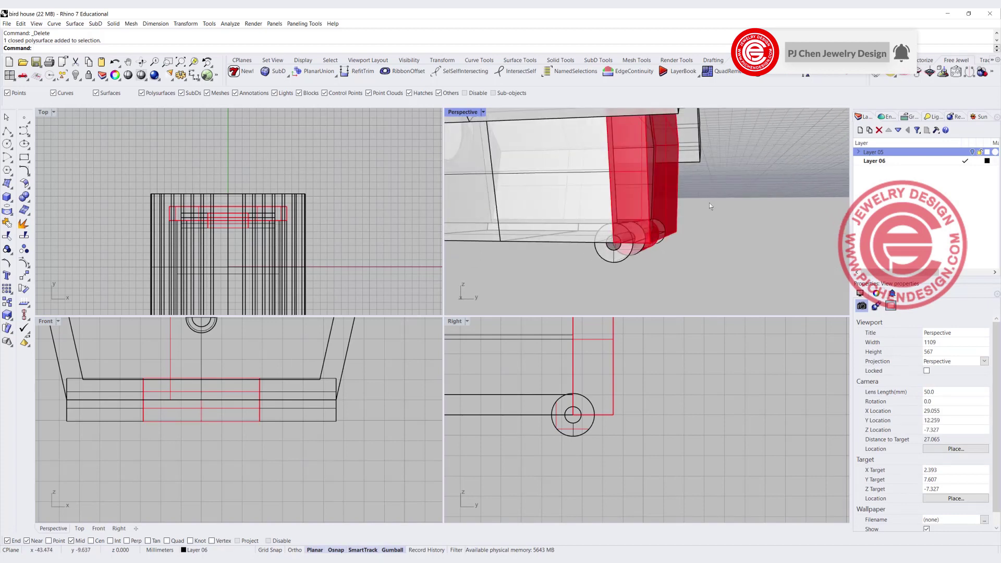
right_drag(602, 264, 598, 245)
click(604, 241)
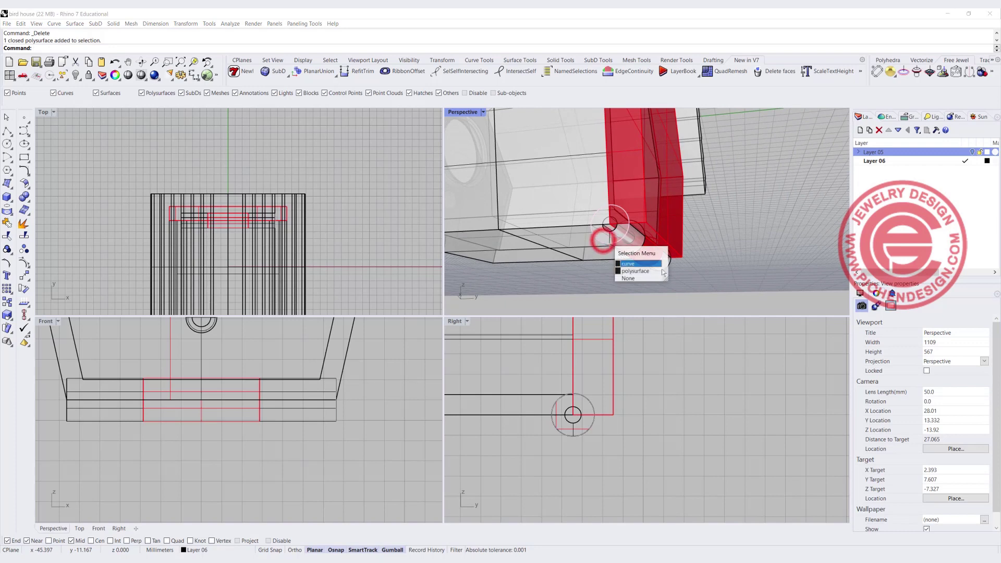
click(731, 284)
click(524, 199)
click(560, 226)
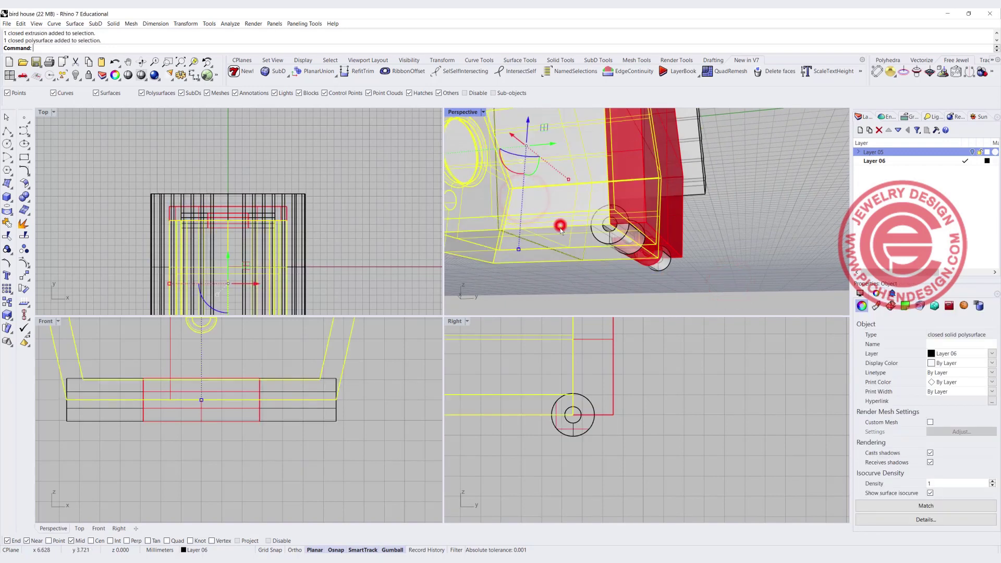
click(677, 456)
Step: Create a solid cylinder about 36 mm long from the hinge's center, matching the 0.81 mm inner circle
scroll(579, 450, up, 5)
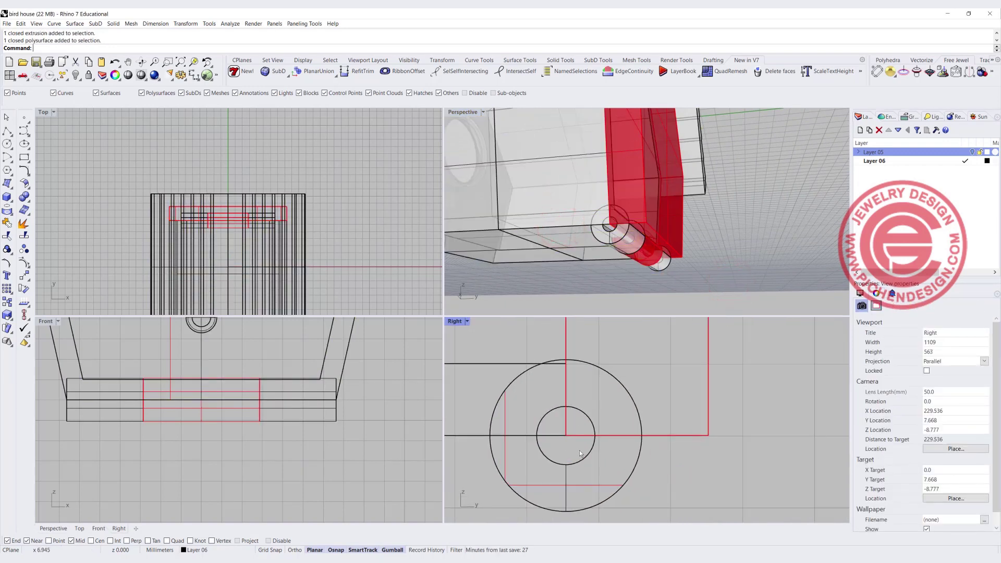
click(11, 197)
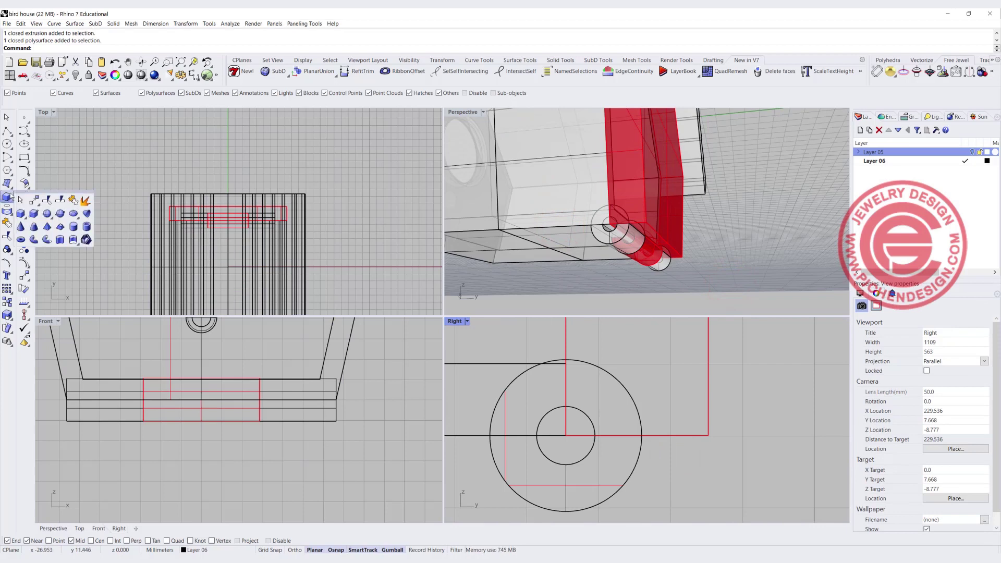
click(72, 225)
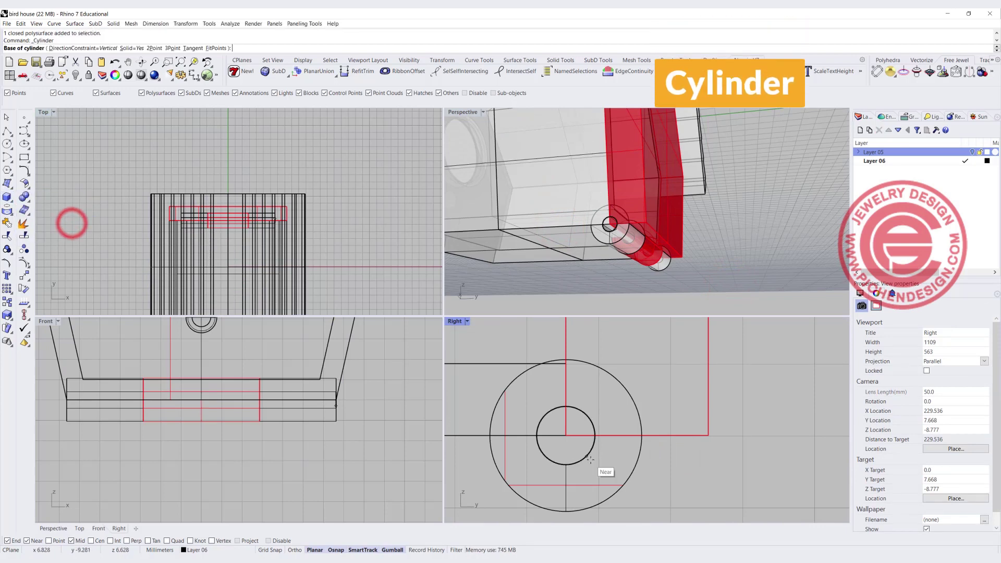
click(565, 436)
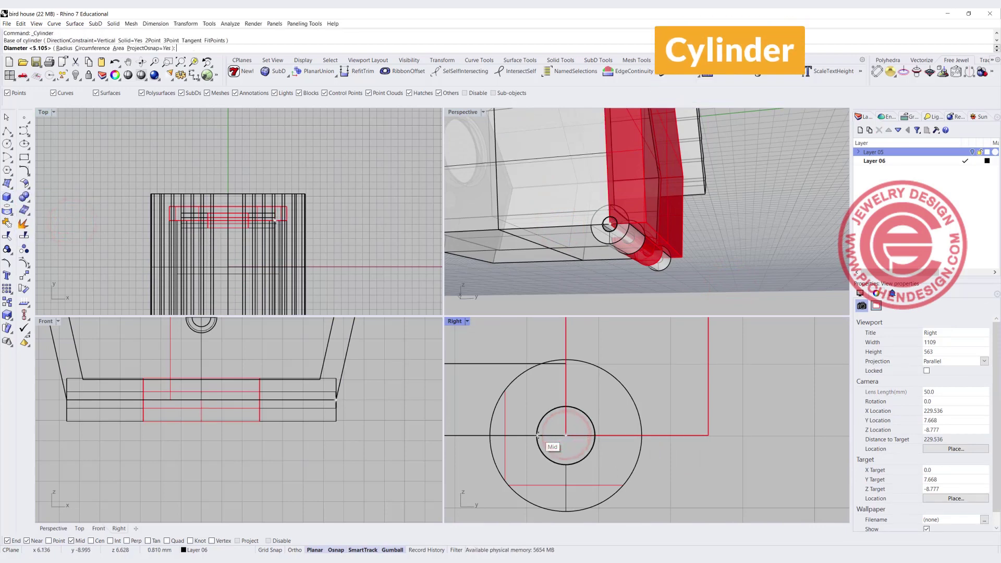
click(538, 435)
scroll(241, 139, down, 5)
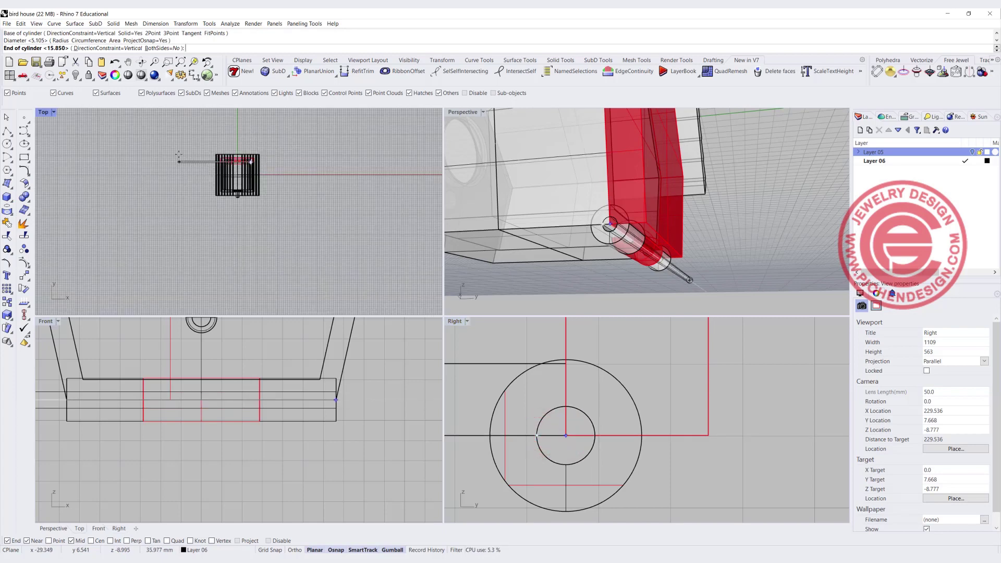
scroll(196, 178, up, 8)
drag(208, 167, 204, 134)
right_drag(208, 133, 187, 183)
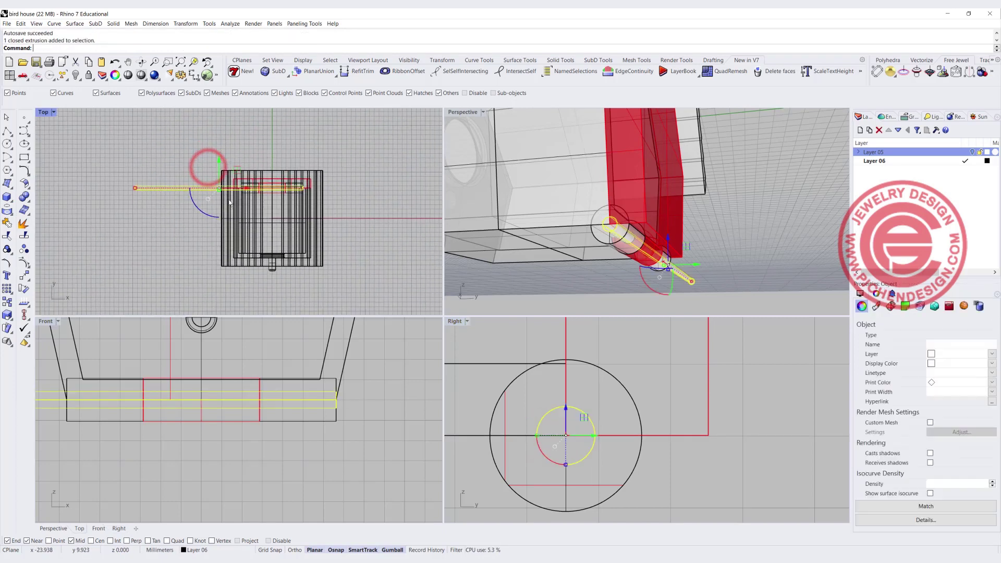
Step: Move the thin cylinder along the hinge axis so it extends past both ends of the tubing
drag(248, 192, 321, 205)
click(371, 242)
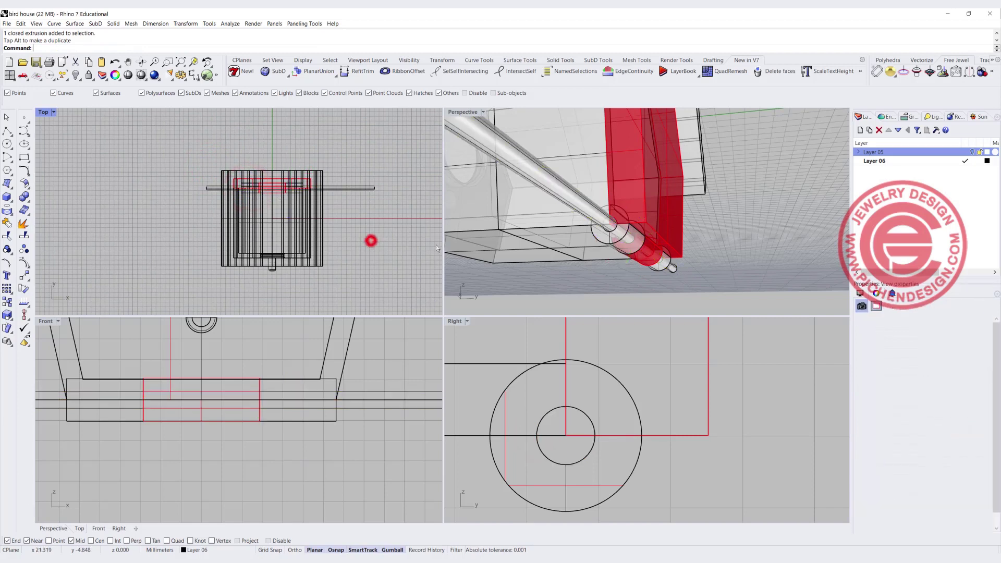
right_drag(590, 251, 689, 275)
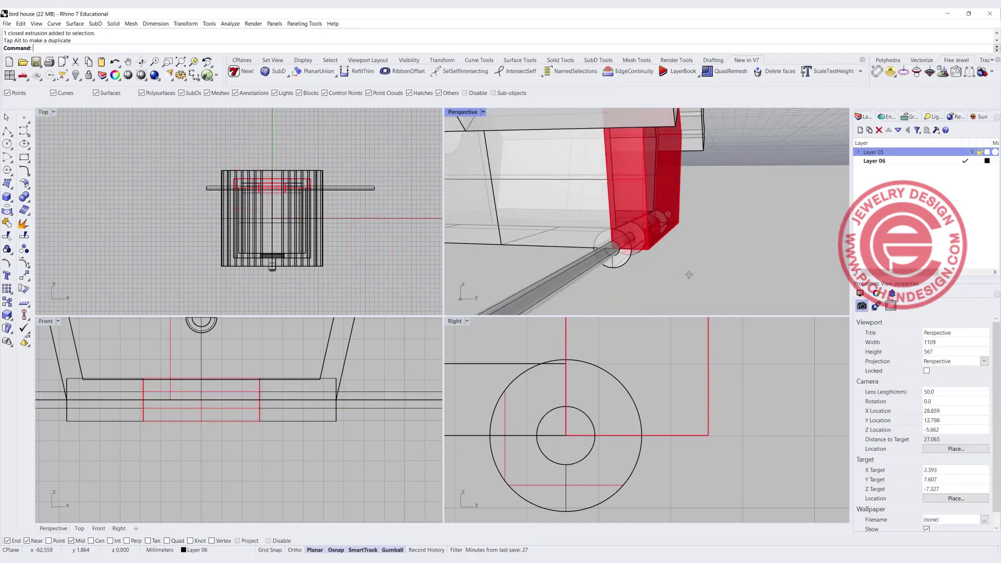
scroll(624, 239, up, 2)
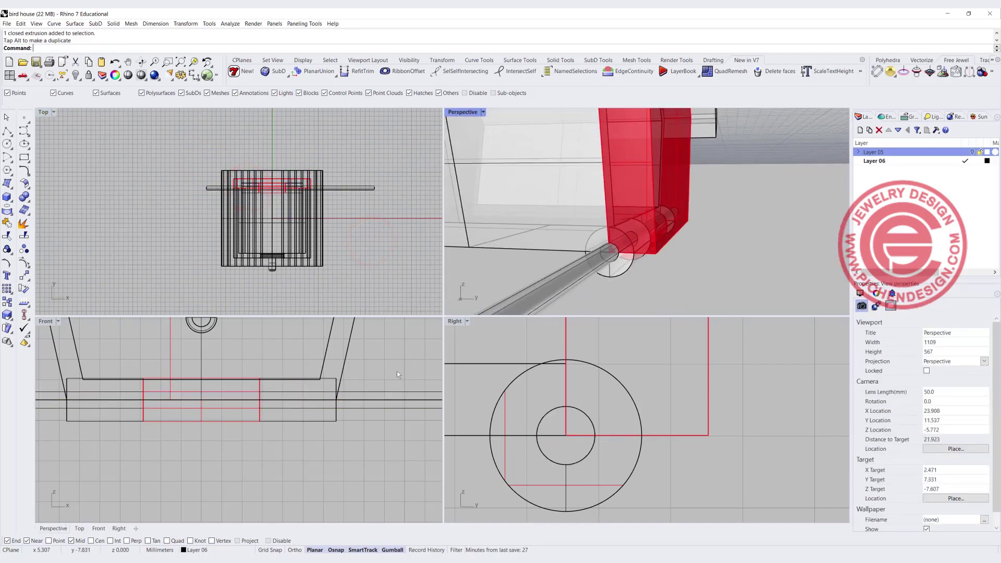
Step: Subtract the thin hinge cylinder from the house and the red back panel using Boolean Difference
scroll(356, 384, down, 4)
right_drag(356, 384, 352, 406)
right_drag(614, 370, 619, 453)
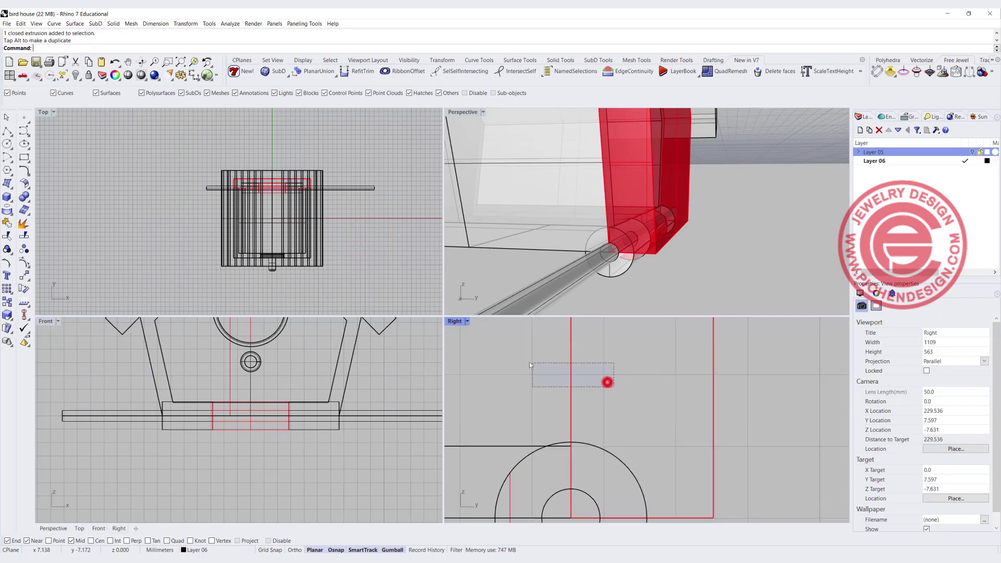
drag(530, 364, 531, 364)
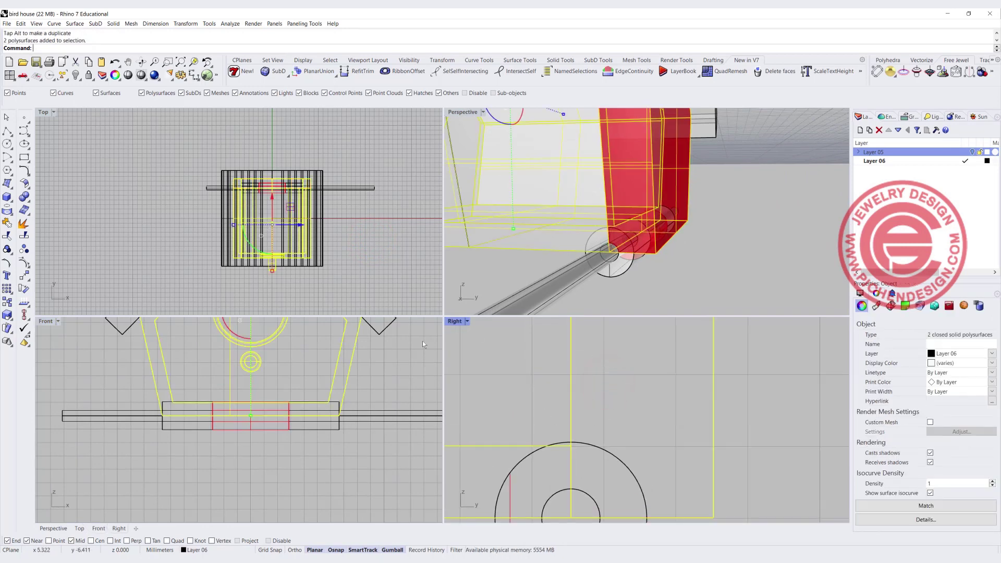
click(30, 200)
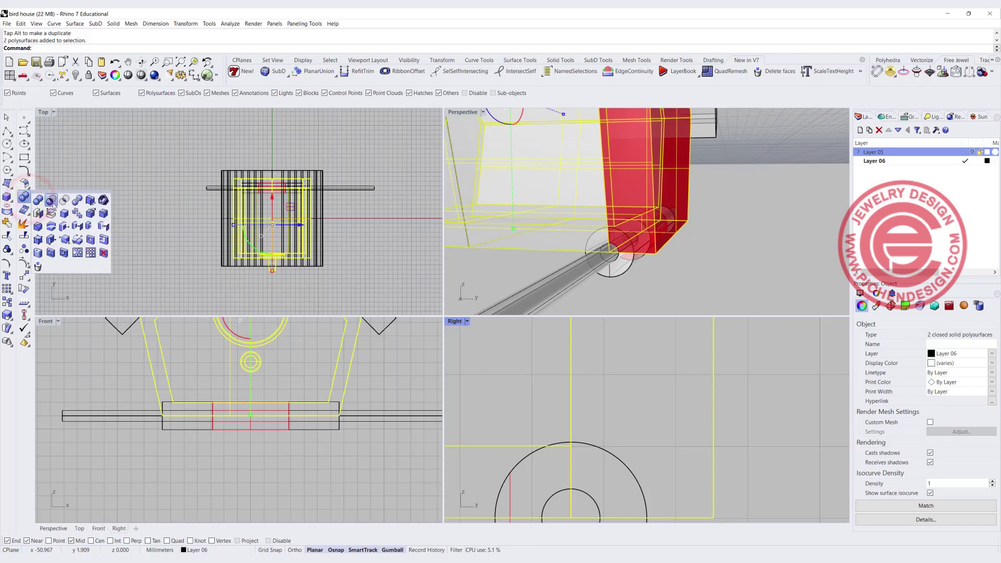
click(52, 201)
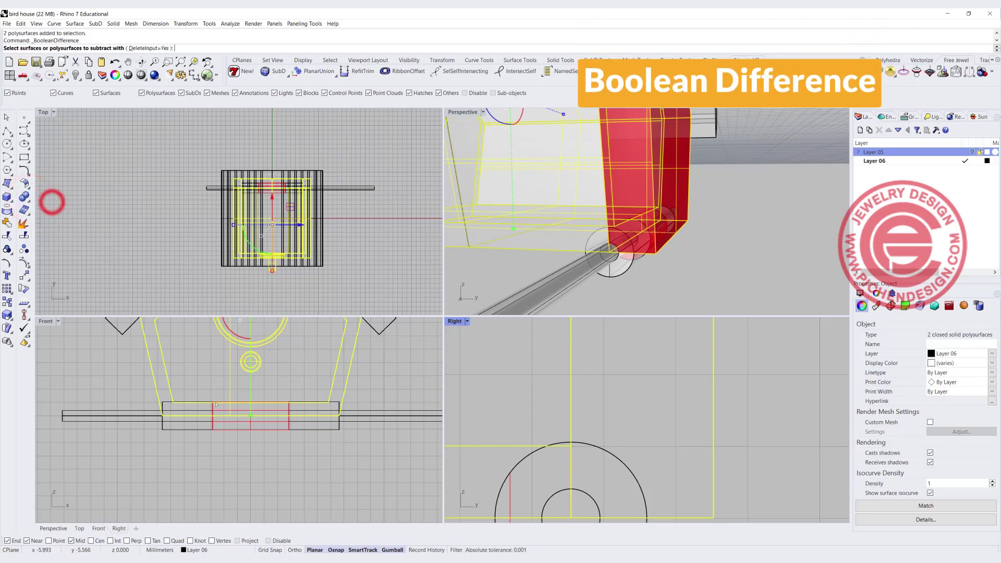
click(390, 421)
key(Return)
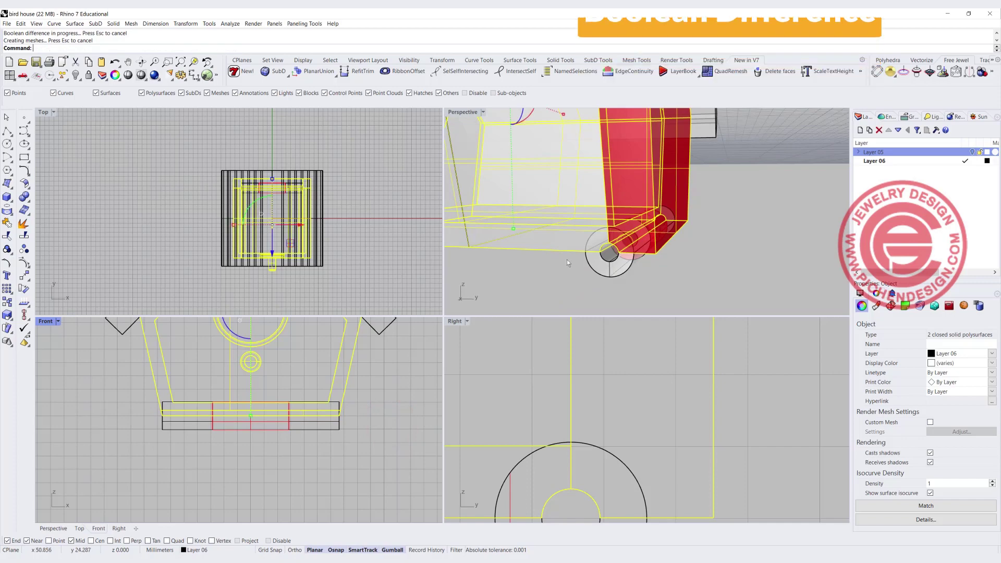
right_drag(535, 295, 651, 254)
scroll(651, 254, down, 5)
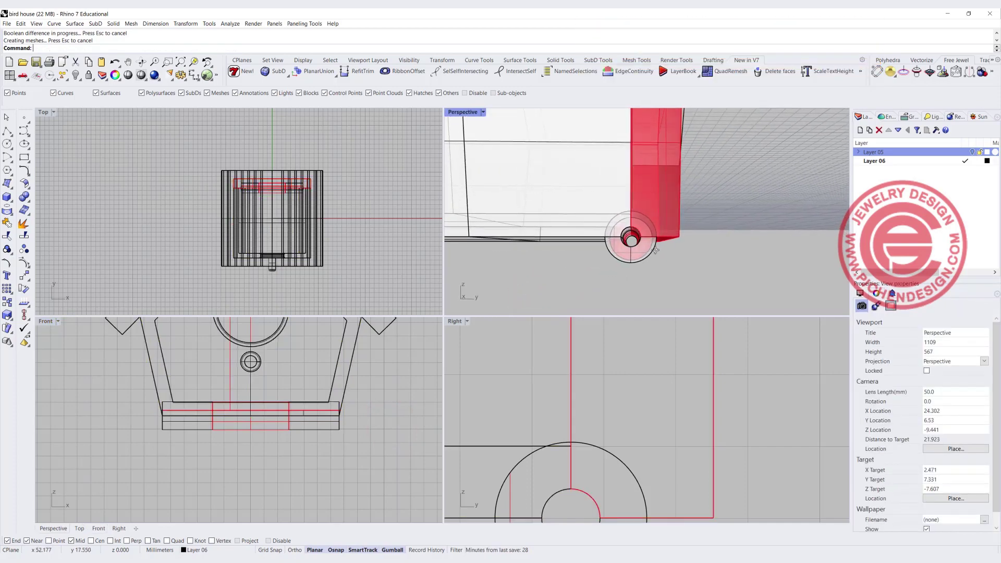
right_drag(671, 220, 568, 295)
scroll(586, 211, down, 6)
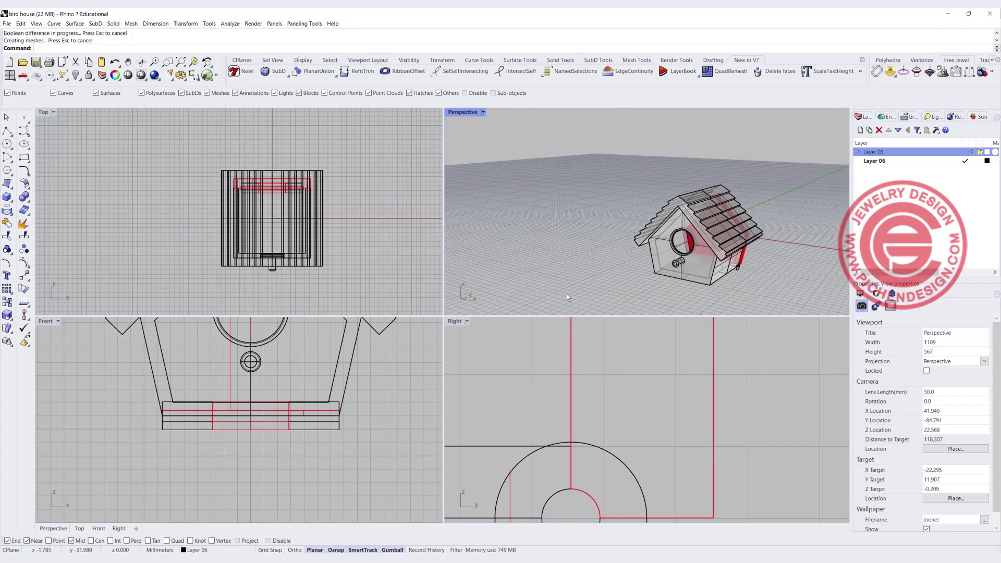
Step: Draw a closed freeform curve of a left-facing bird perched on the roof peak in the Front view
scroll(289, 396, down, 3)
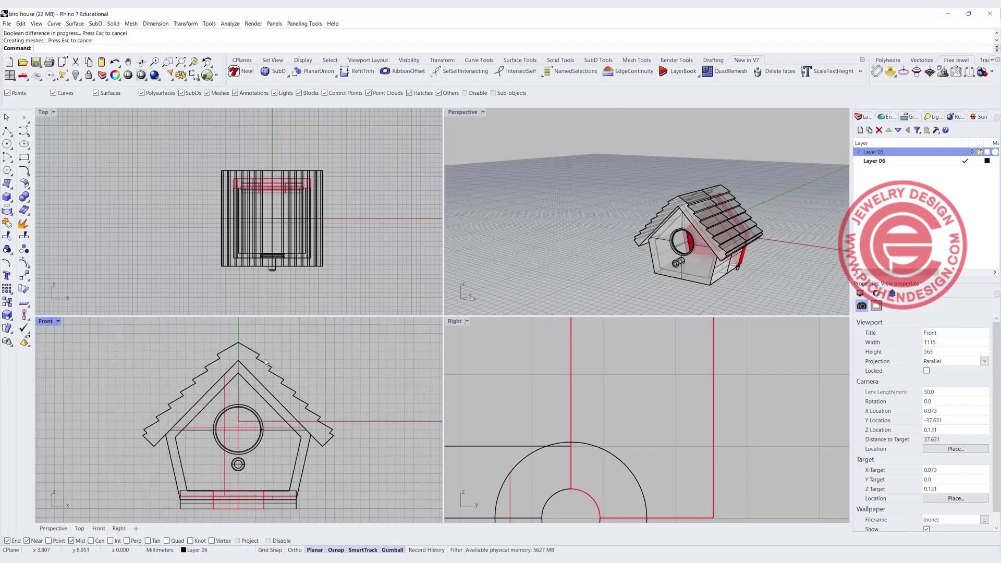
right_drag(265, 362, 250, 423)
scroll(211, 346, up, 4)
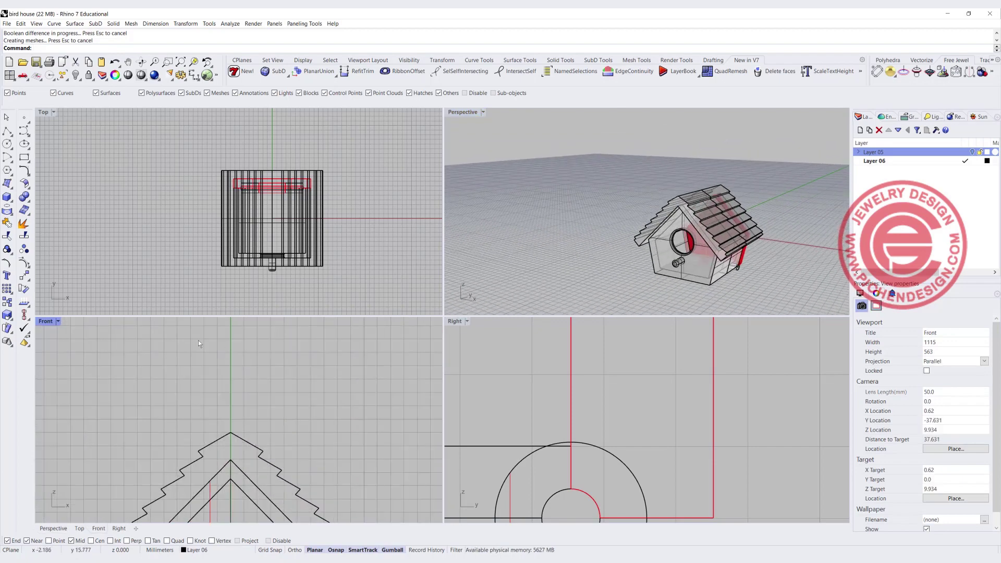
double_click(45, 321)
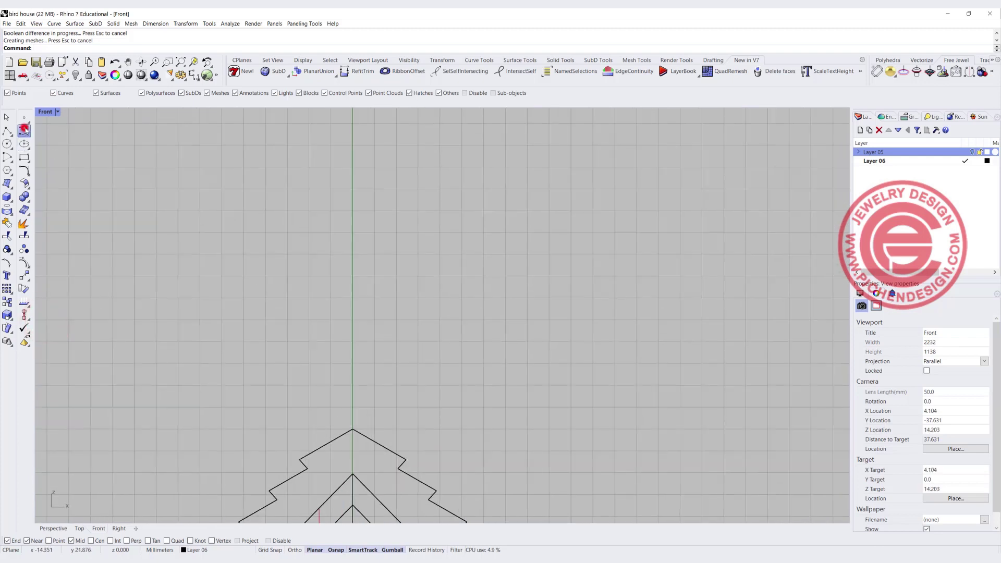
click(272, 253)
click(288, 228)
click(320, 214)
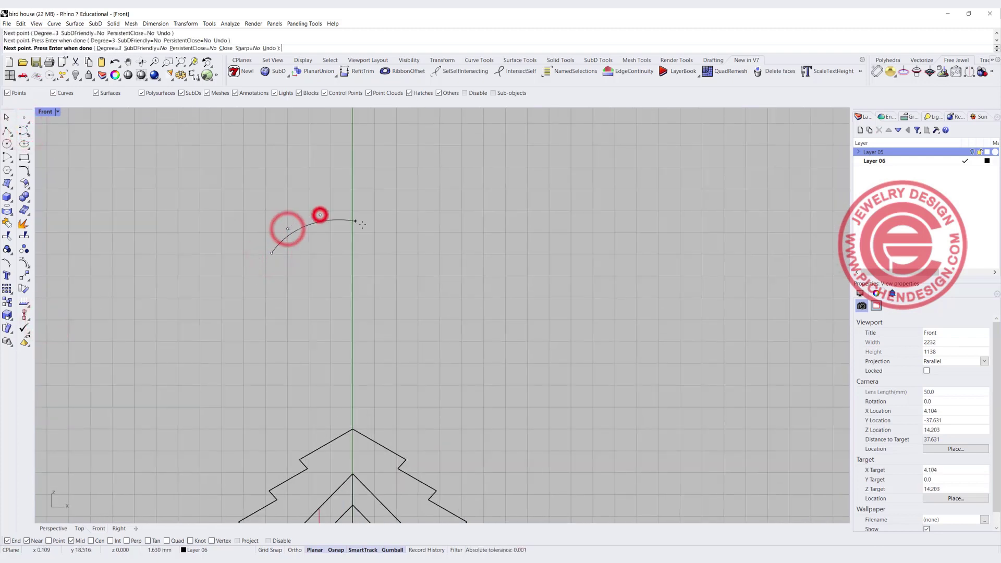
click(366, 227)
click(390, 252)
click(393, 302)
click(381, 330)
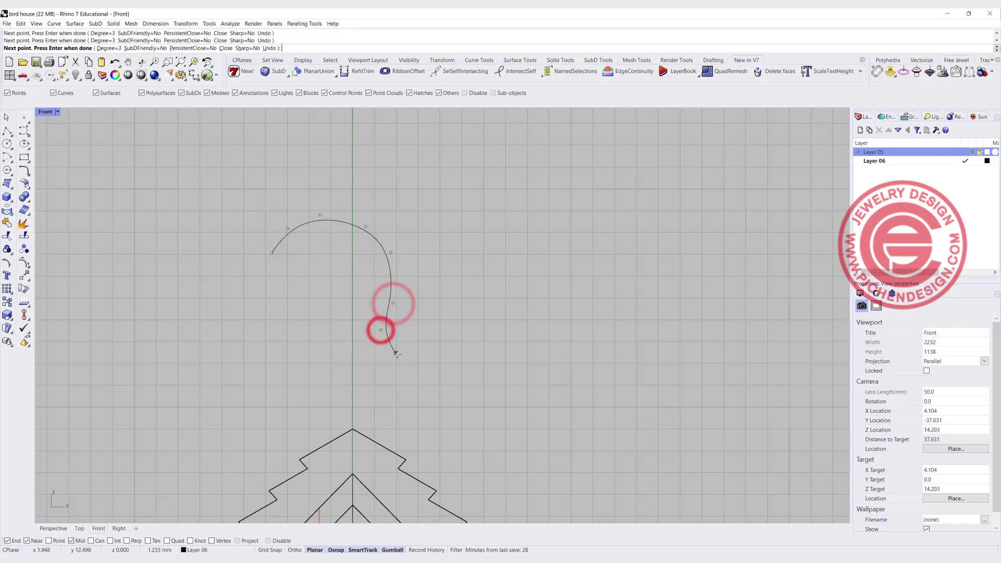
click(429, 364)
click(474, 364)
click(506, 346)
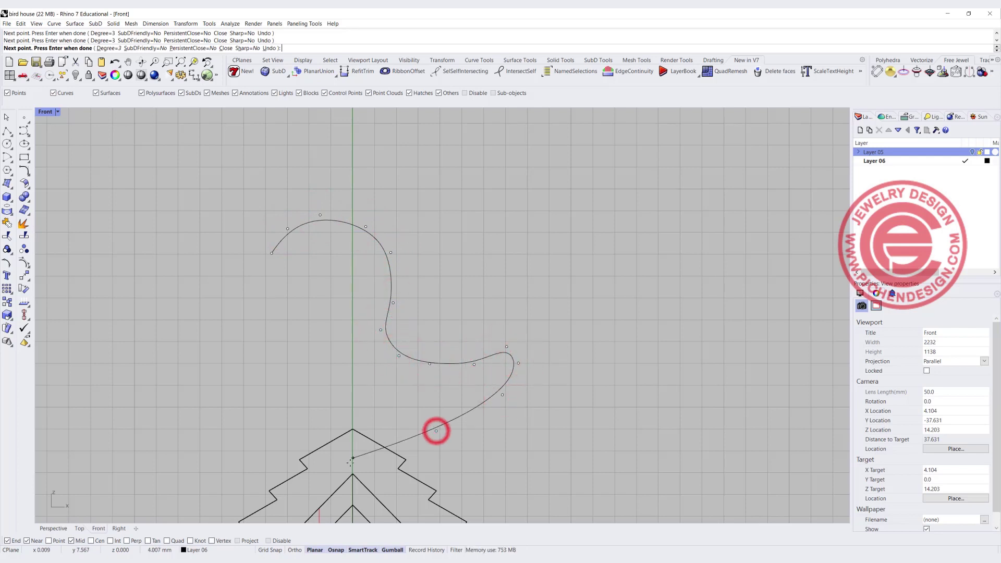
click(353, 474)
click(214, 370)
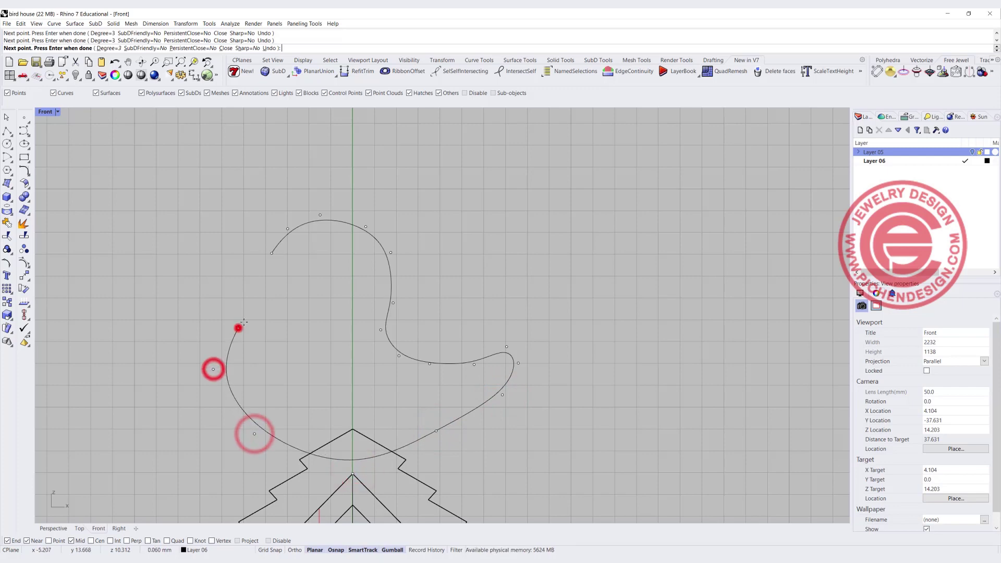
click(238, 328)
click(262, 292)
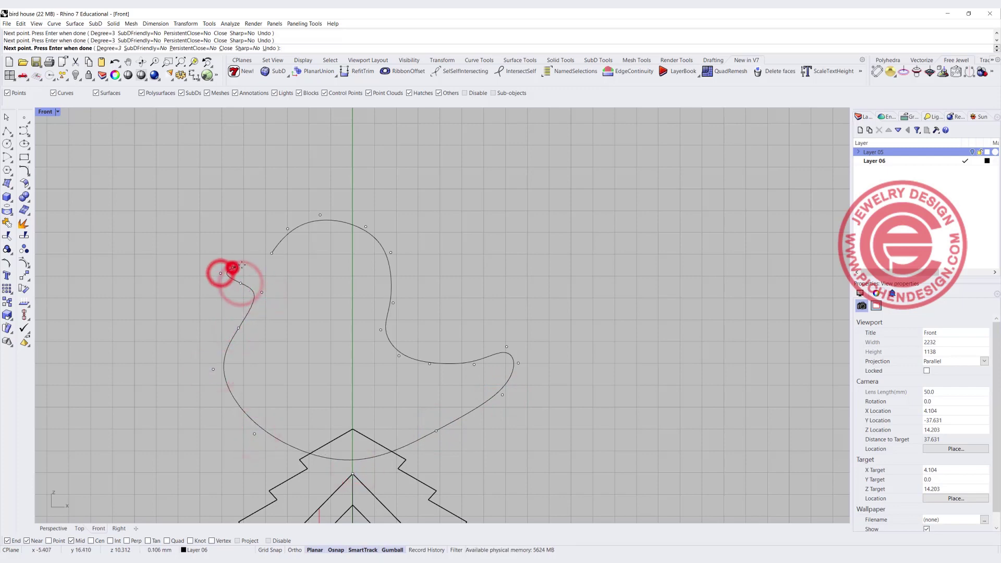
click(272, 254)
scroll(362, 303, down, 3)
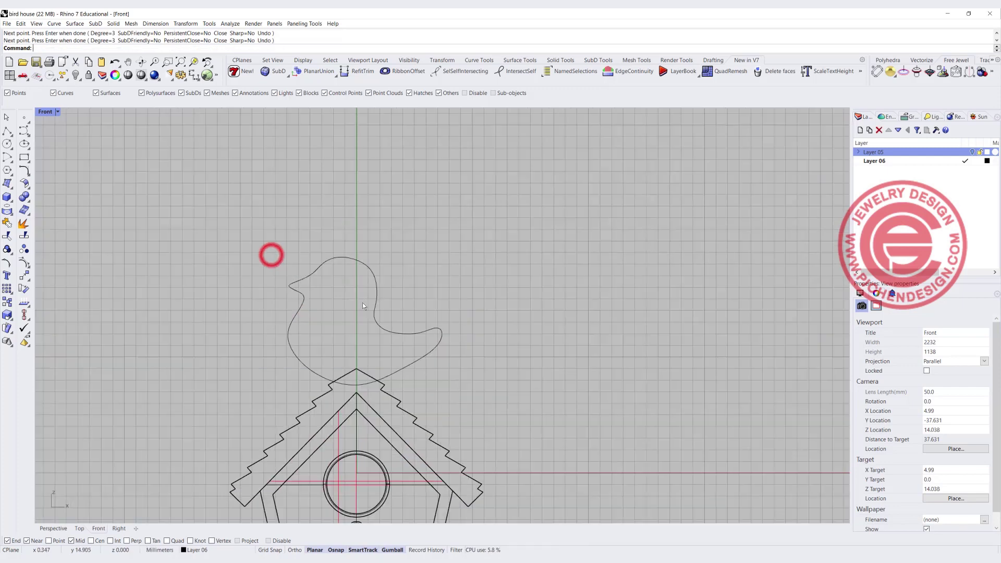
Step: Move the control points at the bird's tail toward the body to shorten the tail
click(389, 333)
scroll(412, 343, up, 4)
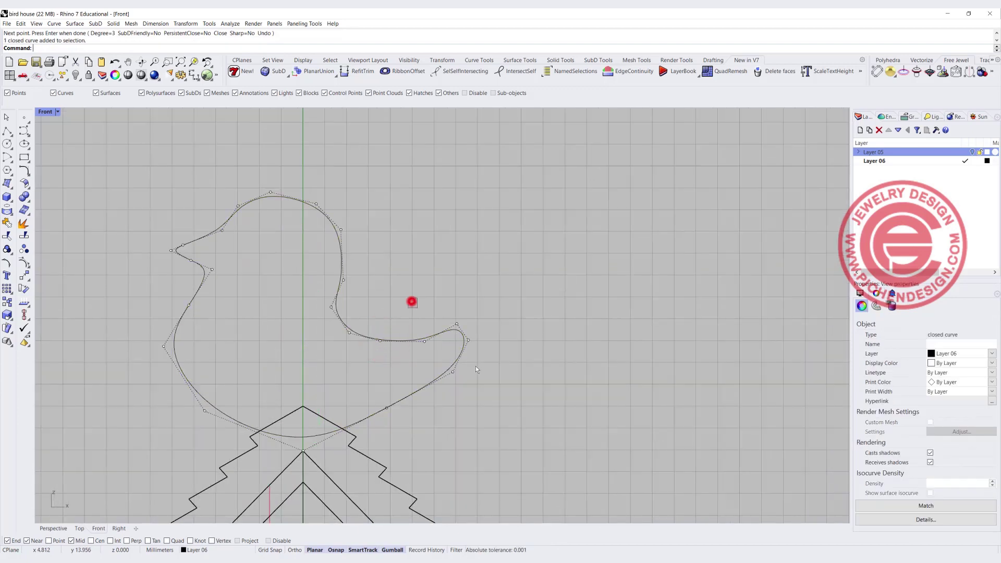
drag(412, 302, 478, 374)
drag(462, 331, 420, 326)
Step: Spread the crowded control points where the bird's back meets the tail into a smooth, rounded dip
click(379, 337)
key(F10)
scroll(375, 340, up, 5)
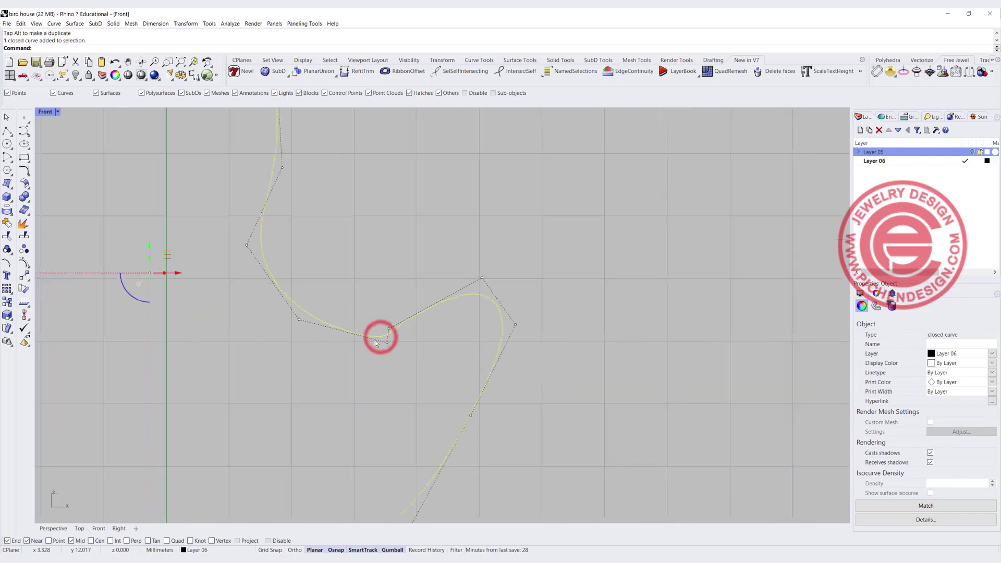
click(393, 344)
drag(412, 324, 357, 318)
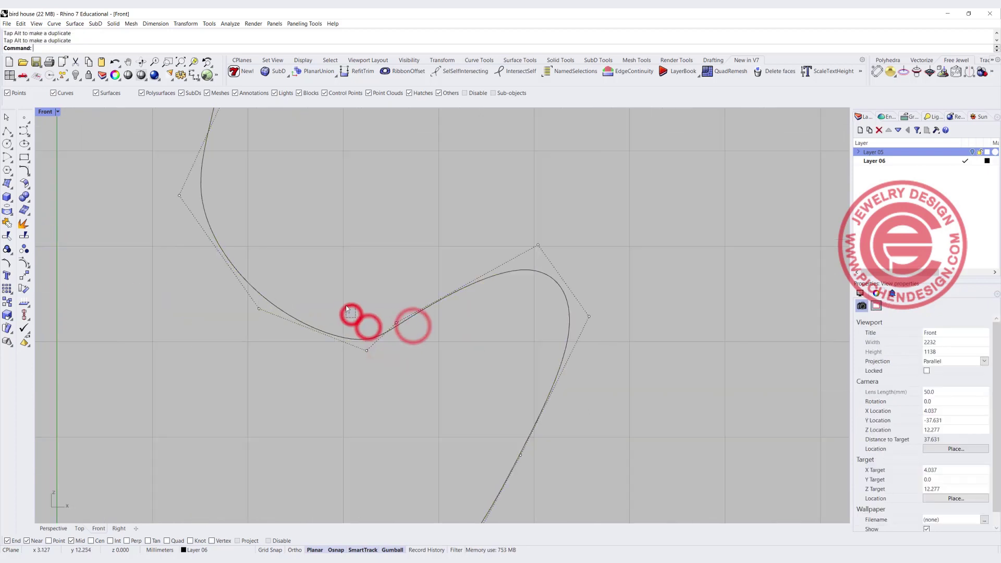
key(Escape)
click(371, 339)
key(F10)
click(366, 351)
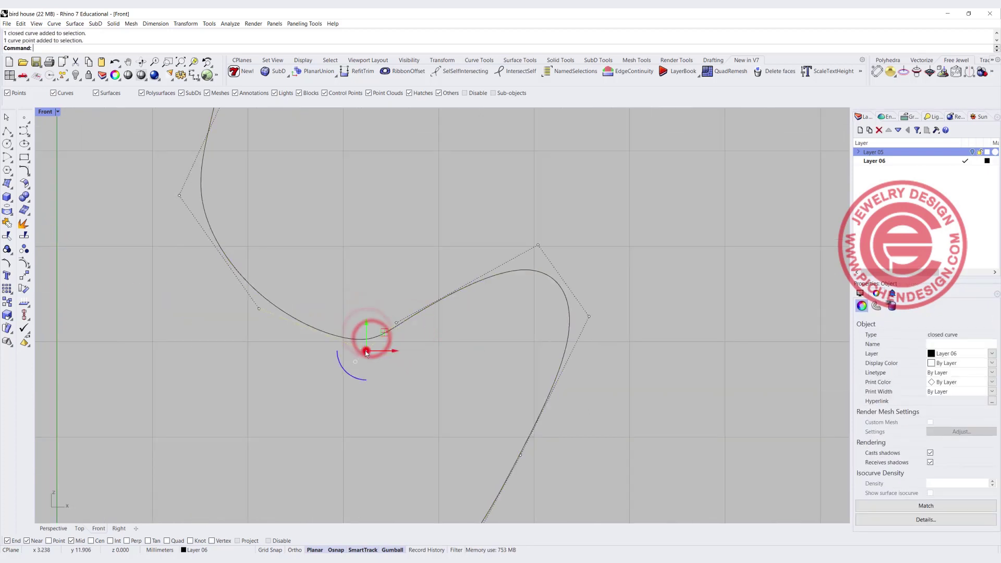
drag(366, 351, 317, 331)
click(440, 346)
key(Escape)
scroll(418, 406, down, 8)
Step: Move the control point at the bird's chest inward and upward to slim the chest
right_drag(402, 437, 452, 312)
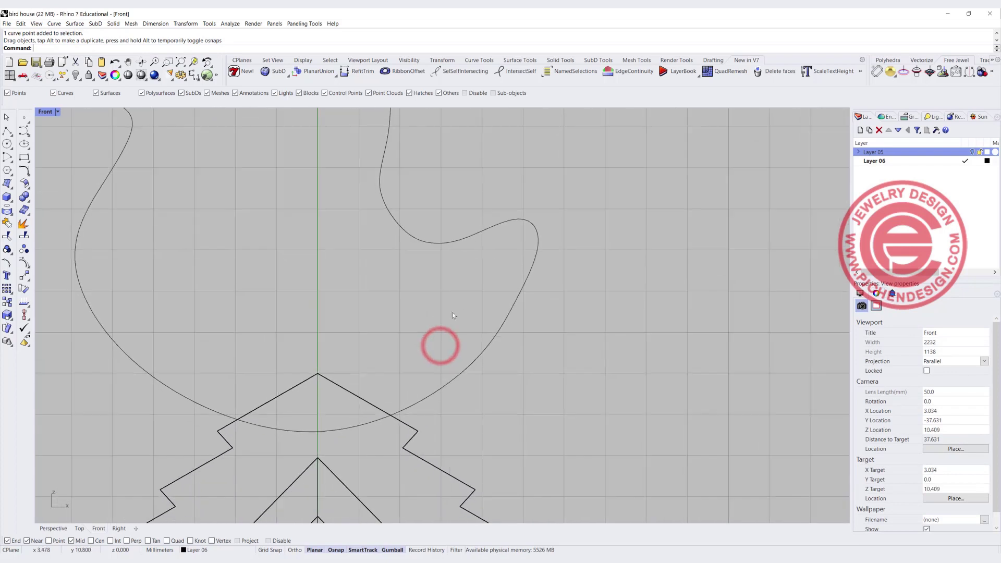
right_drag(99, 244, 226, 258)
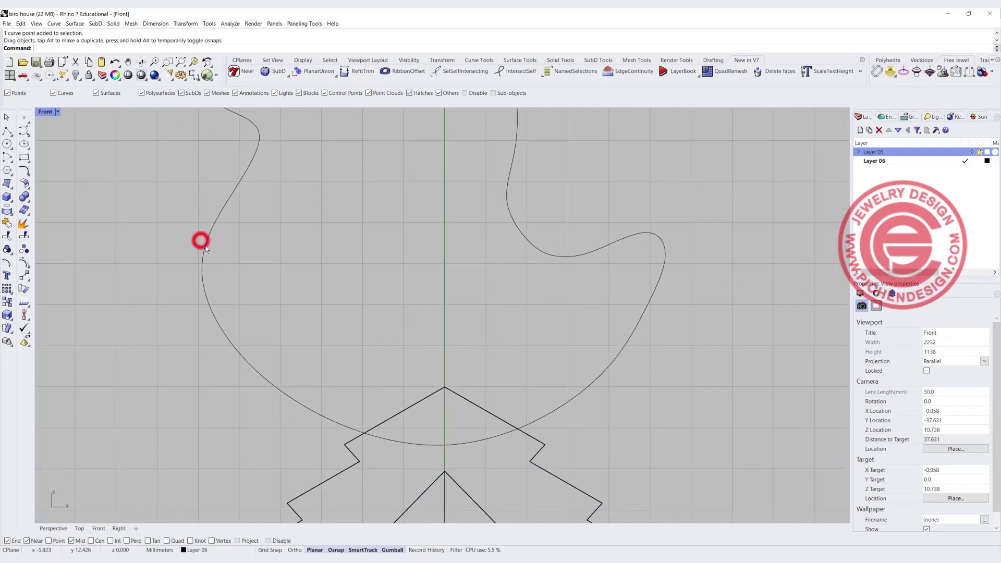
click(201, 241)
click(181, 274)
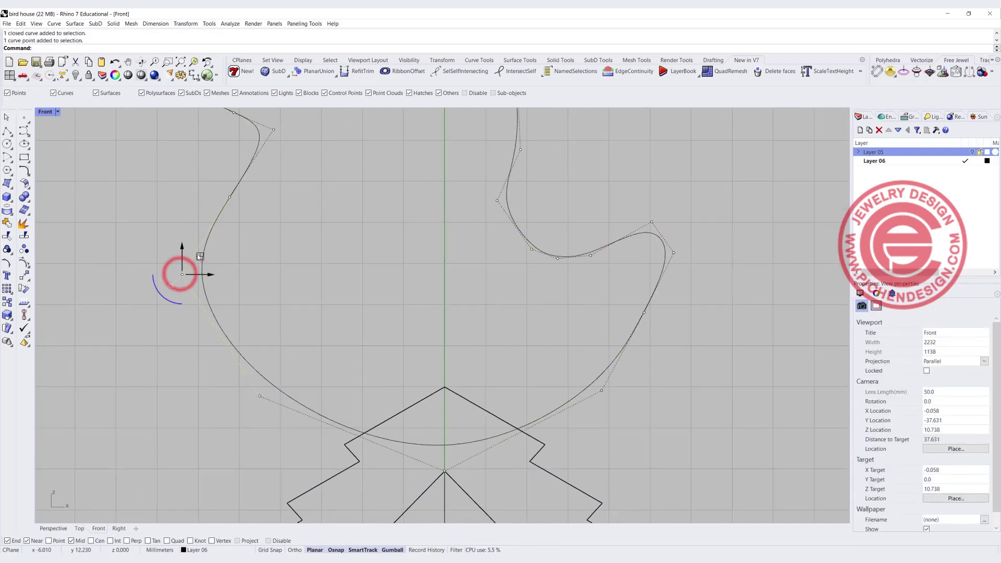
drag(200, 256, 236, 297)
click(400, 285)
key(Escape)
scroll(398, 235, down, 8)
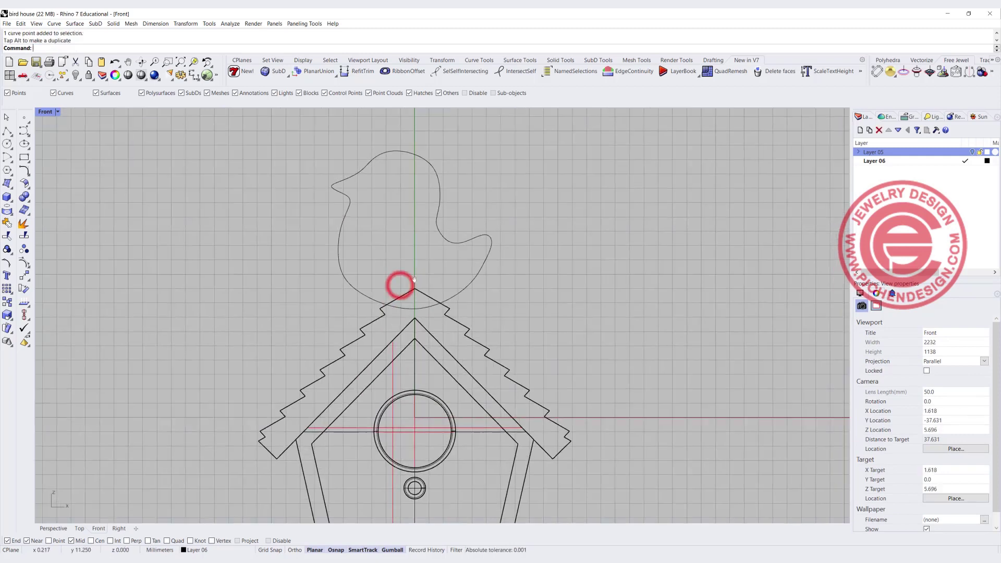
Step: Shift the bird outline slightly right of the center axis and scale it down a little uniformly
right_drag(429, 228, 417, 254)
scroll(433, 270, down, 5)
right_drag(436, 337, 399, 339)
scroll(399, 302, up, 2)
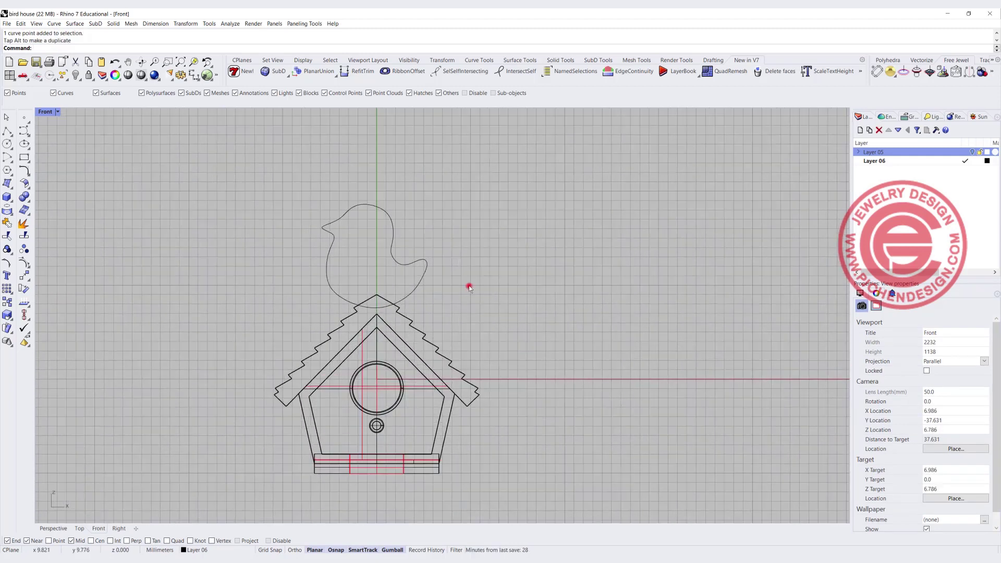
drag(457, 278, 461, 283)
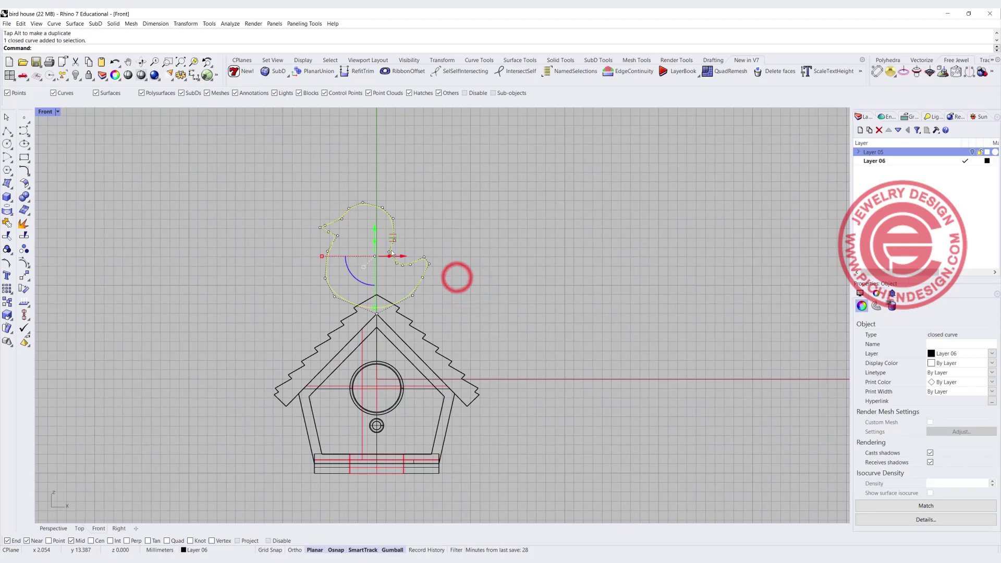
drag(401, 256, 409, 256)
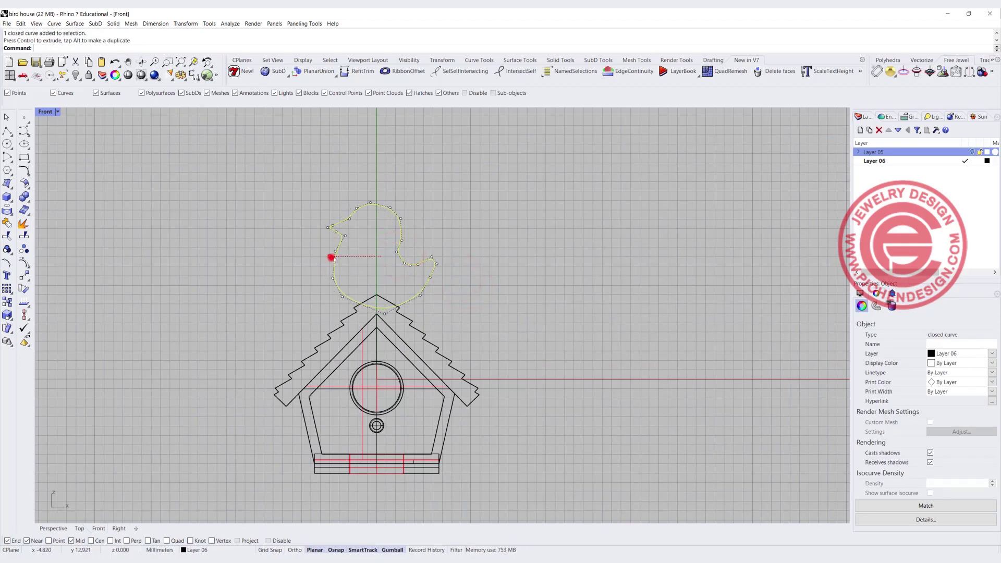
mouse_move(331, 257)
shift+mouse_down()
mouse_move(345, 256)
mouse_move(334, 257)
shift+mouse_up()
Step: Move the bird outline down and left so its belly overlaps the roof peak
scroll(361, 254, up, 6)
scroll(408, 308, up, 4)
right_drag(411, 298, 384, 312)
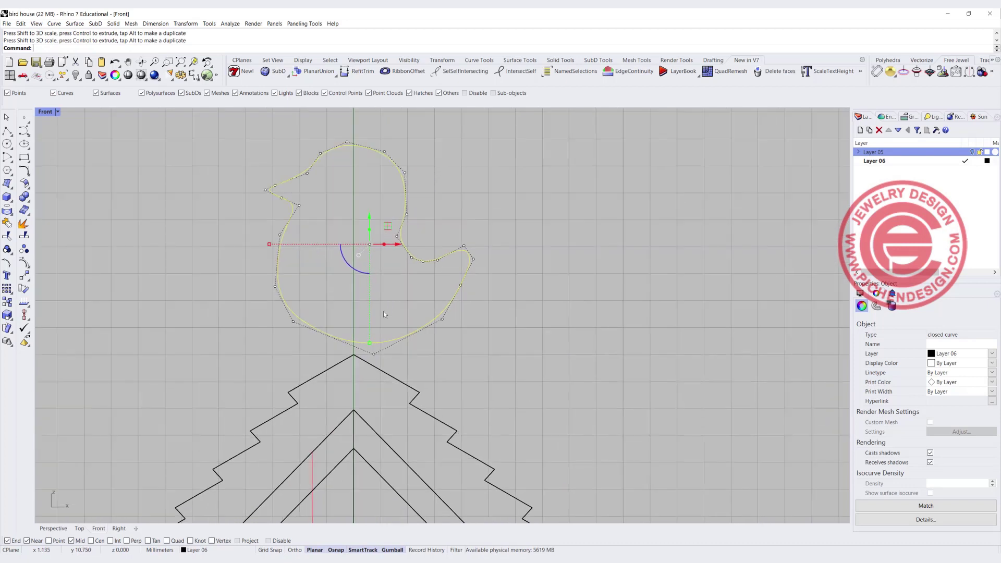
click(322, 307)
click(397, 239)
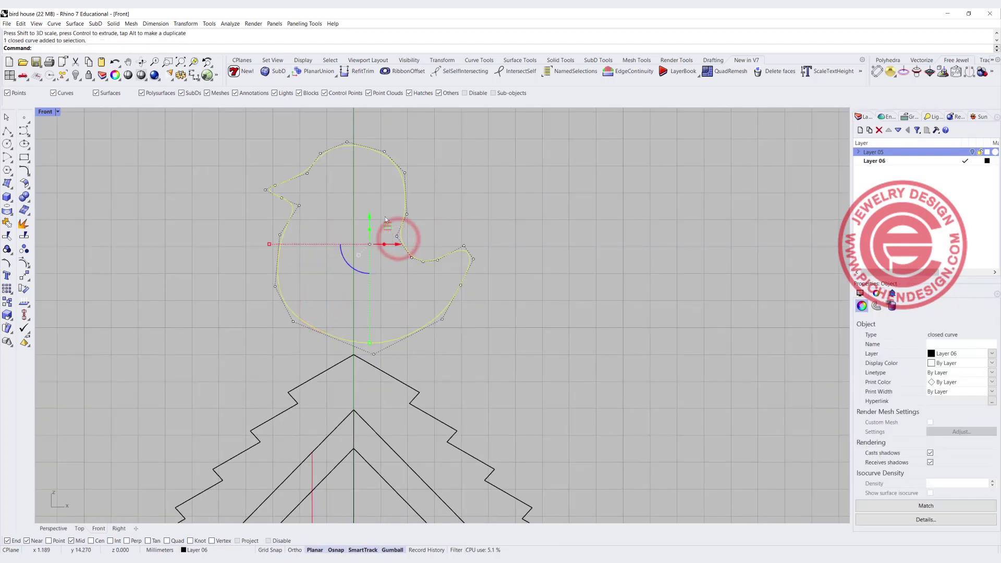
drag(385, 219, 374, 254)
click(556, 248)
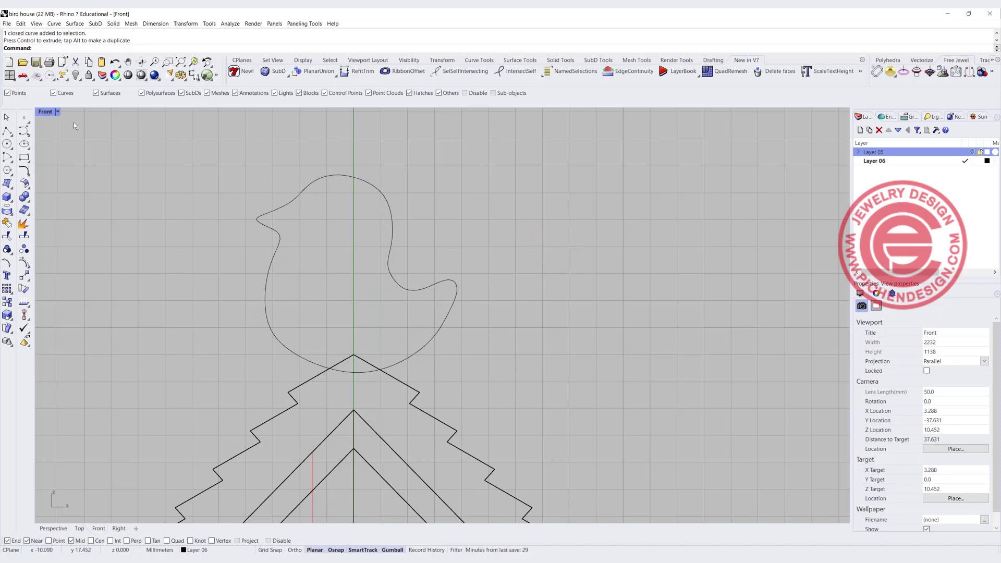
Step: Flatten the bird curve onto the Front construction plane with ProjectToCPlane, deleting the input object
double_click(49, 111)
right_drag(692, 183, 668, 193)
scroll(662, 203, up, 4)
scroll(677, 172, up, 4)
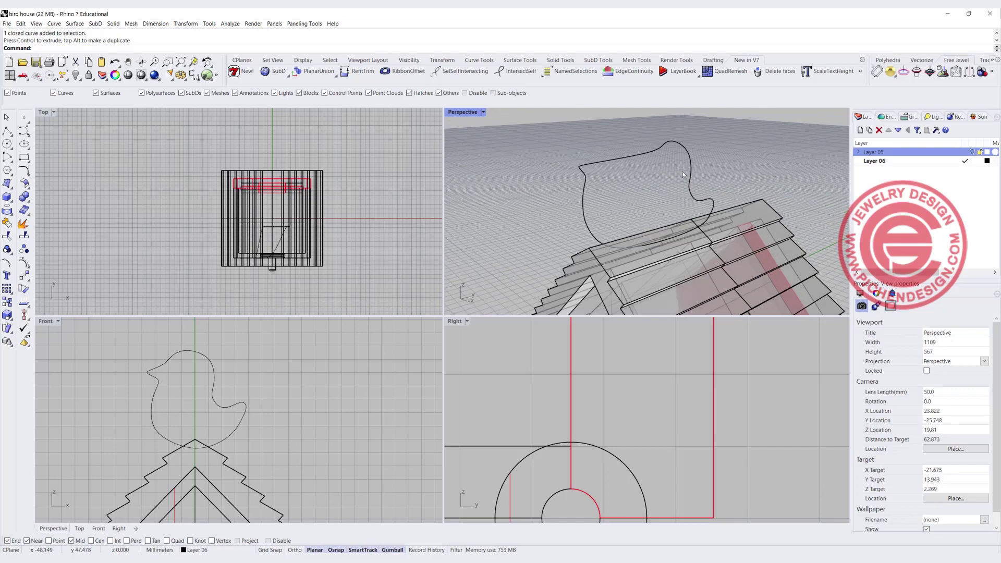
click(688, 168)
right_drag(537, 230, 617, 214)
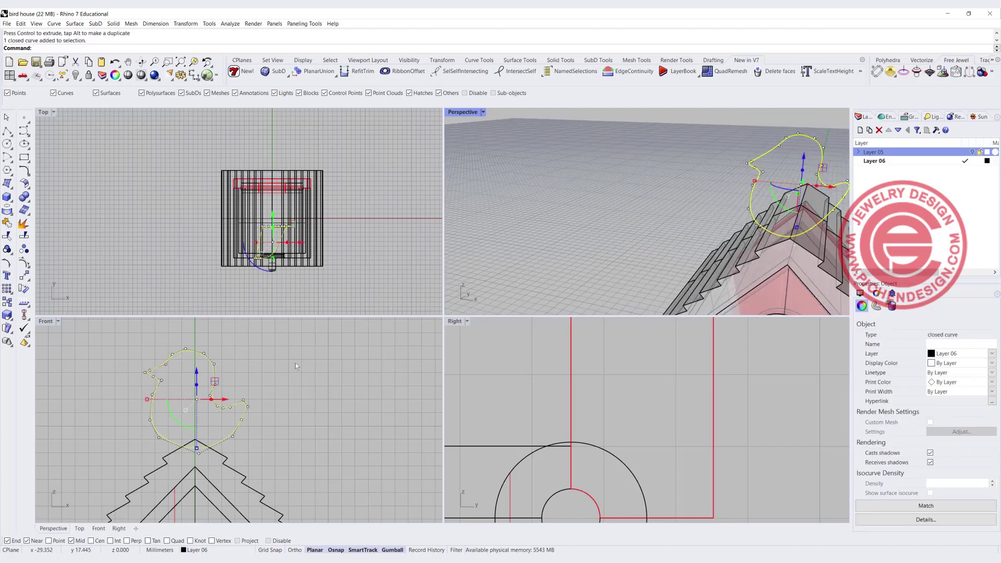
right_drag(777, 227, 753, 225)
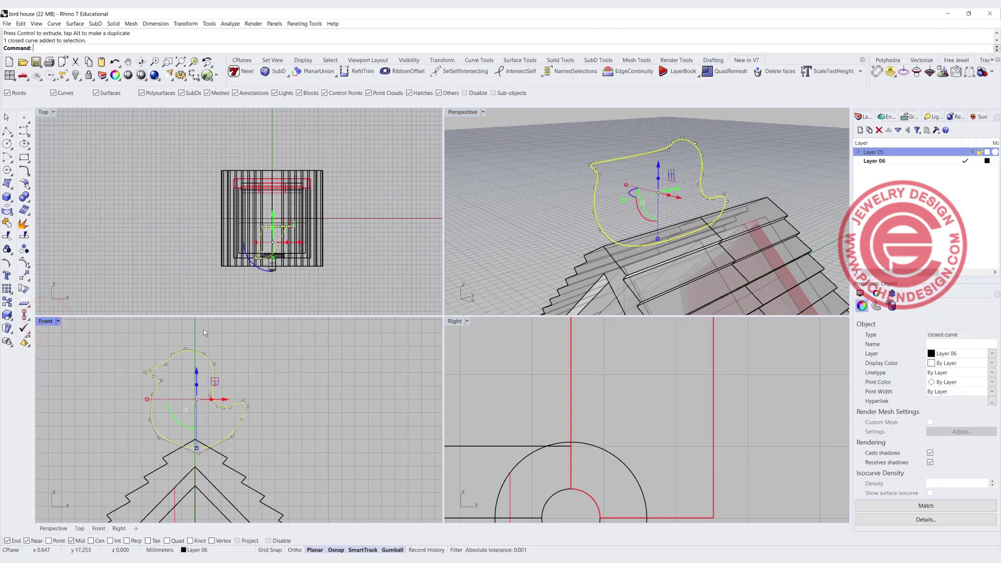
text(oject)
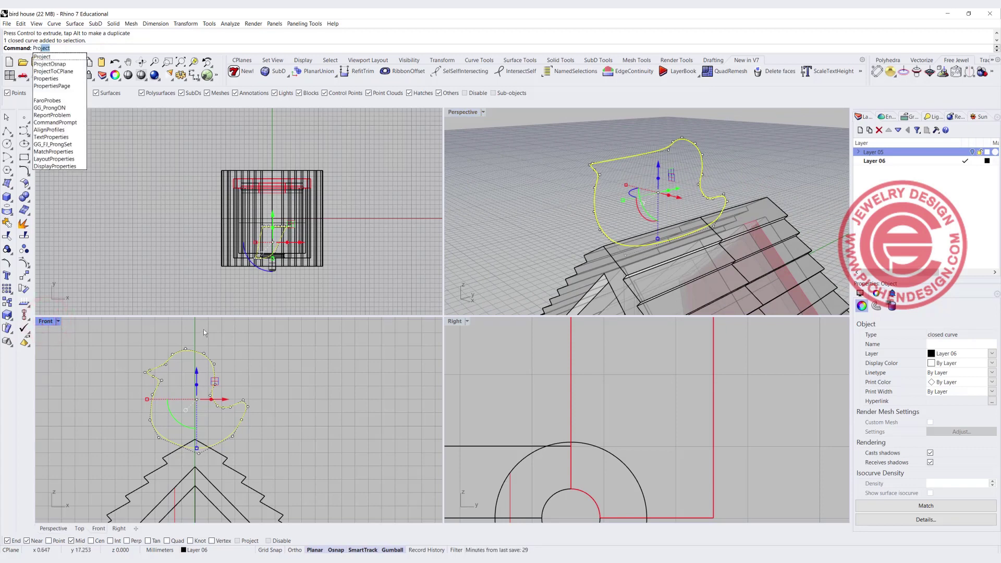
click(63, 71)
click(93, 49)
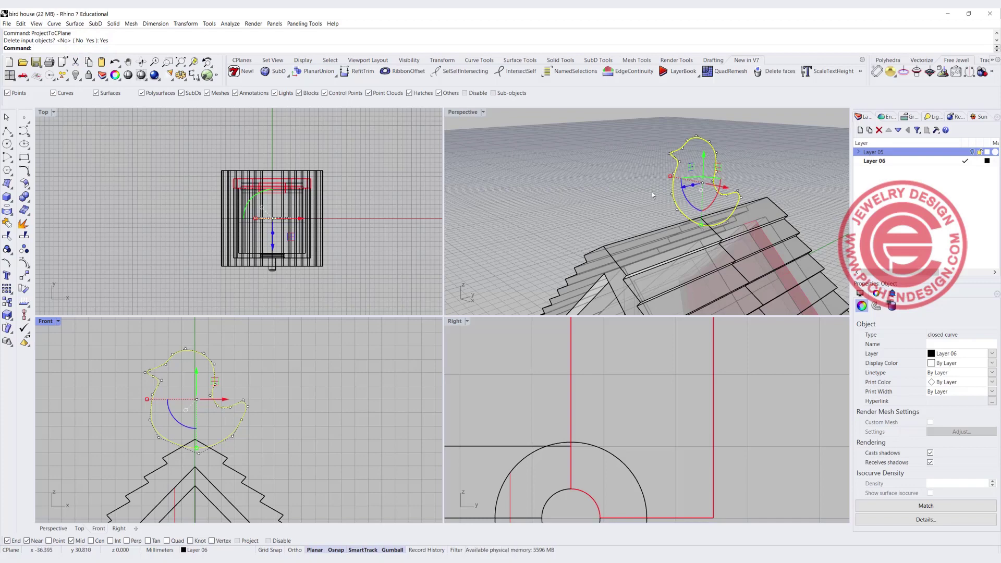
Step: Draw a sphere in the Front view centered on the bird's body, large enough to enclose the bird outline
mouse_move(652, 191)
right_down()
mouse_move(619, 192)
mouse_move(647, 192)
right_up()
click(121, 212)
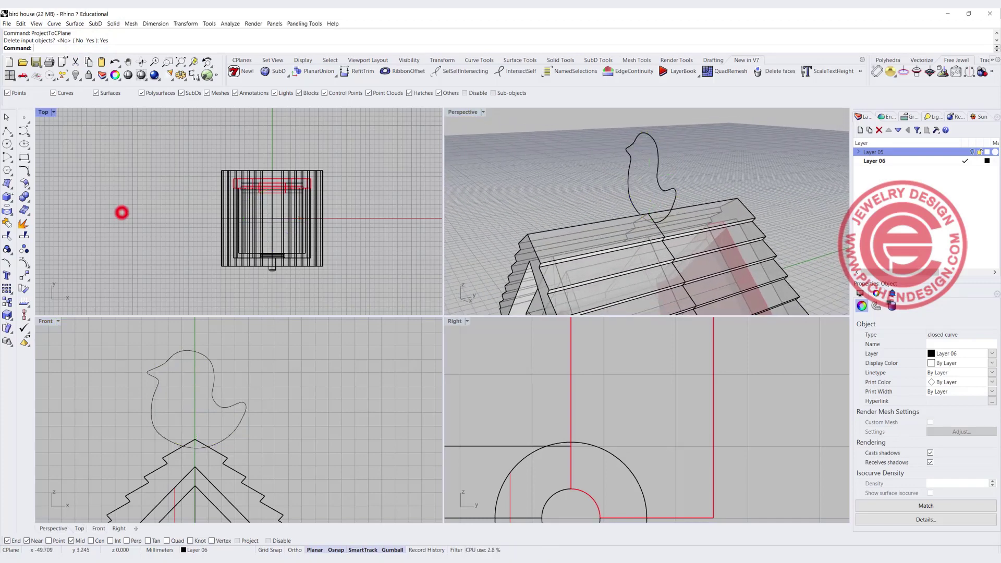
click(8, 198)
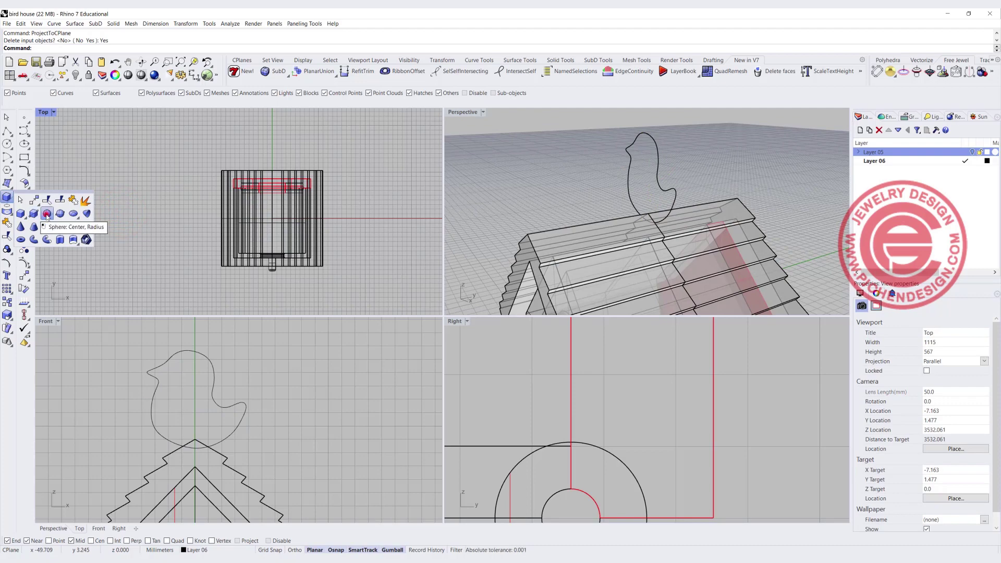
click(47, 215)
click(190, 400)
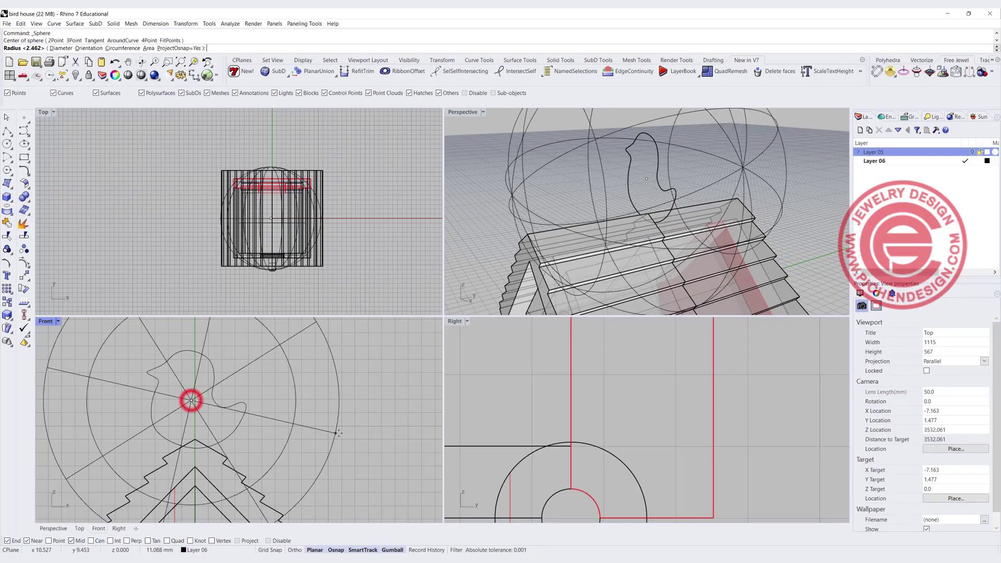
scroll(264, 402, up, 4)
scroll(264, 403, up, 2)
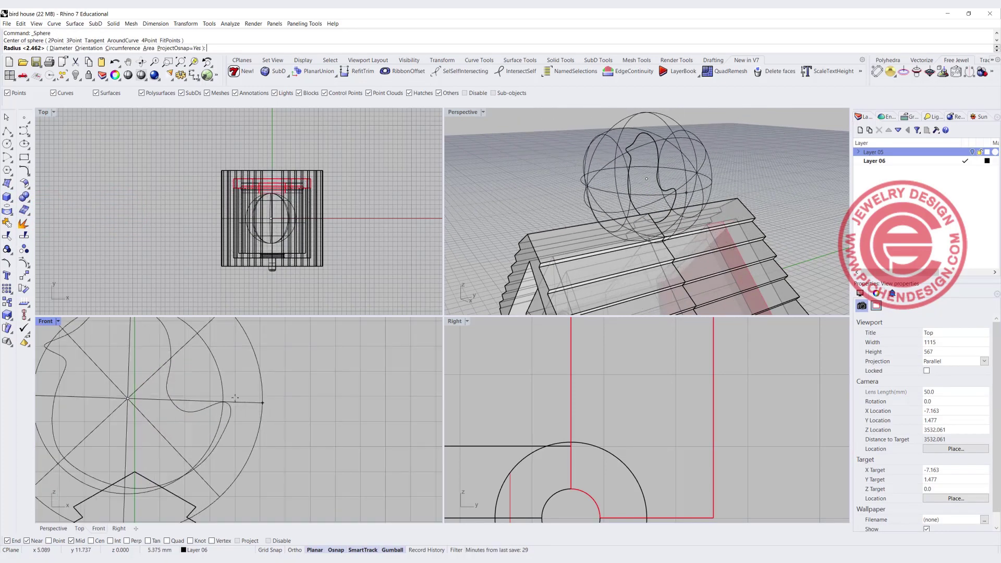
key(F8)
click(244, 397)
scroll(320, 379, down, 4)
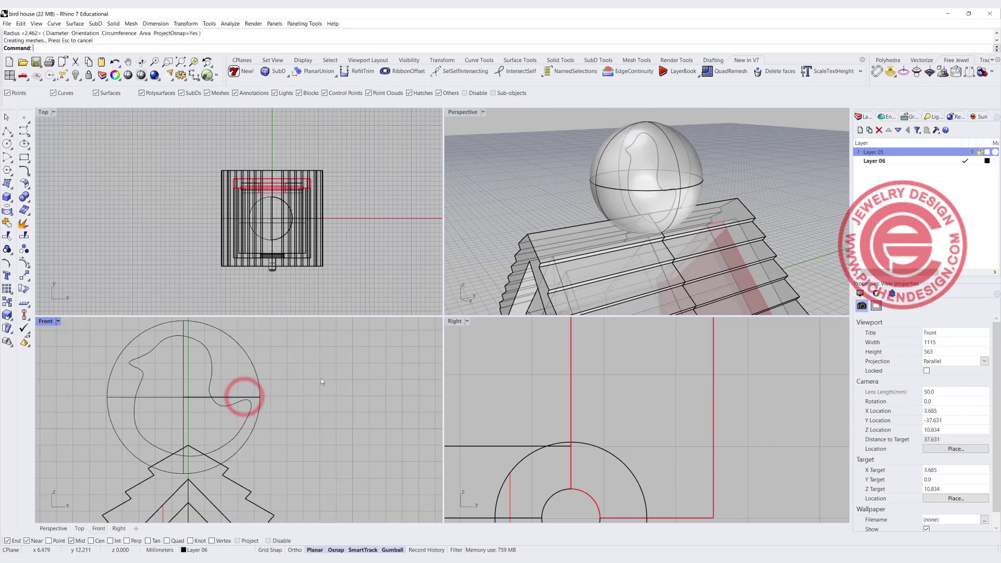
Step: Scale the sphere down slightly along the Y axis in the Top view to make it narrower front to back
scroll(297, 396, up, 2)
click(303, 382)
scroll(277, 227, up, 8)
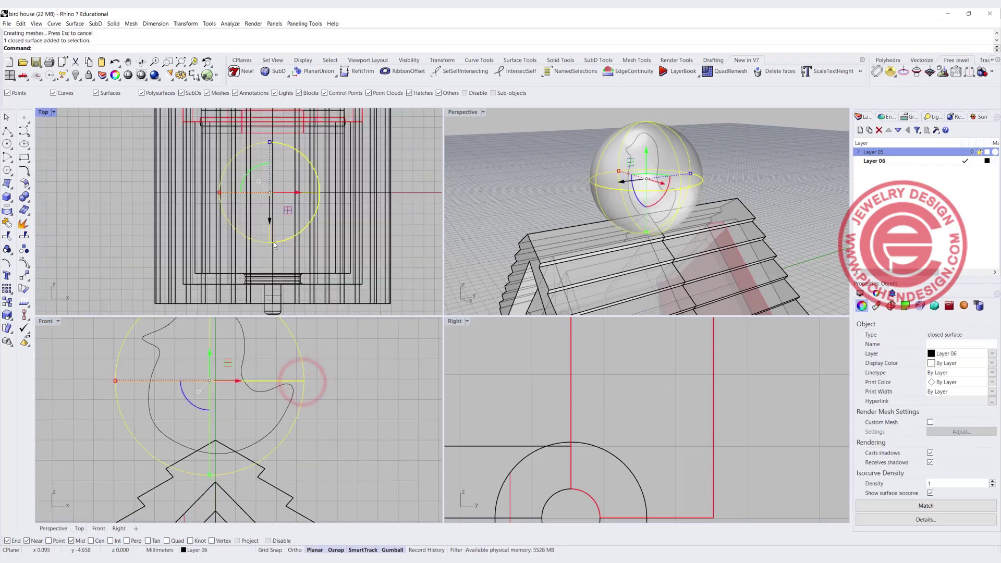
drag(270, 141, 270, 152)
right_drag(272, 404, 270, 433)
Step: Trim away the part of the squashed sphere outside the bird outline, cutting from the Front view
click(282, 432)
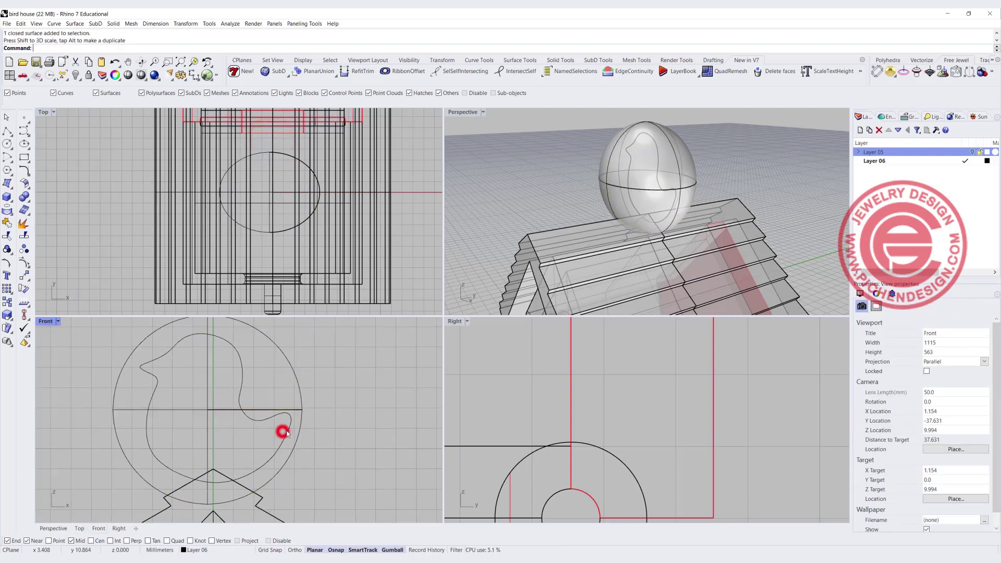
click(287, 430)
click(7, 235)
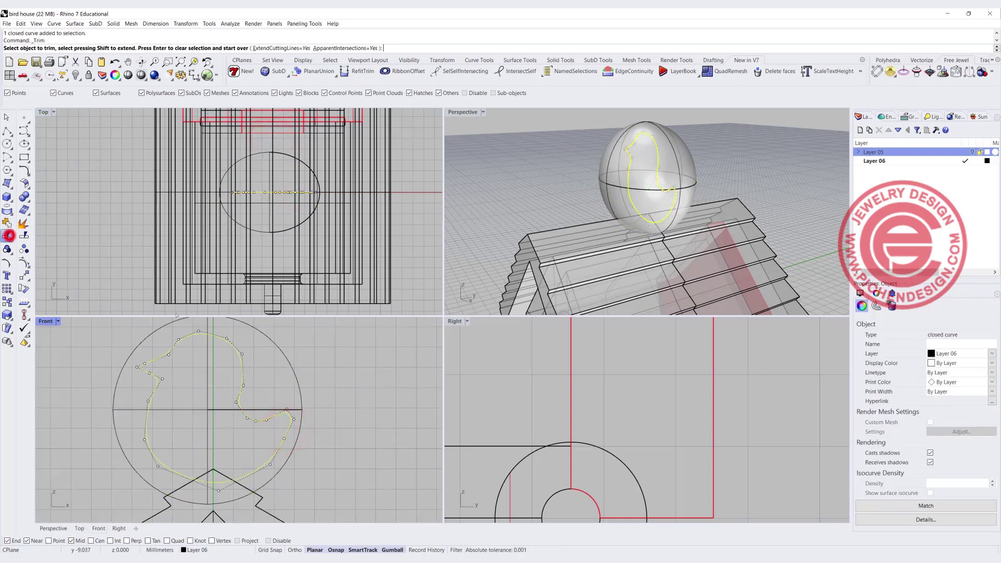
click(314, 370)
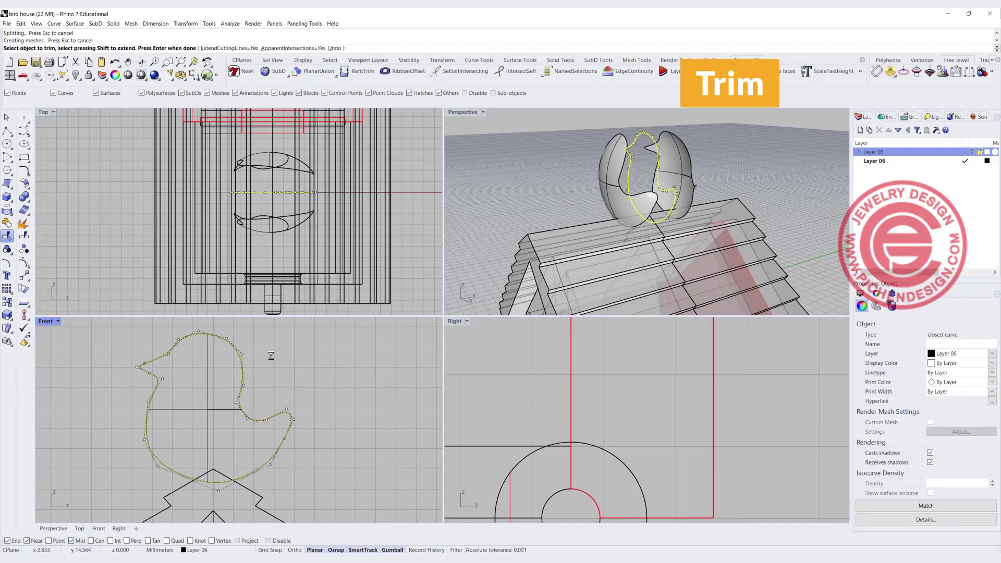
key(Return)
Step: Delete the rear trimmed bird surface and hide the bird outline curve
mouse_move(631, 208)
right_down()
mouse_move(677, 211)
mouse_move(633, 219)
right_up()
click(608, 201)
click(643, 193)
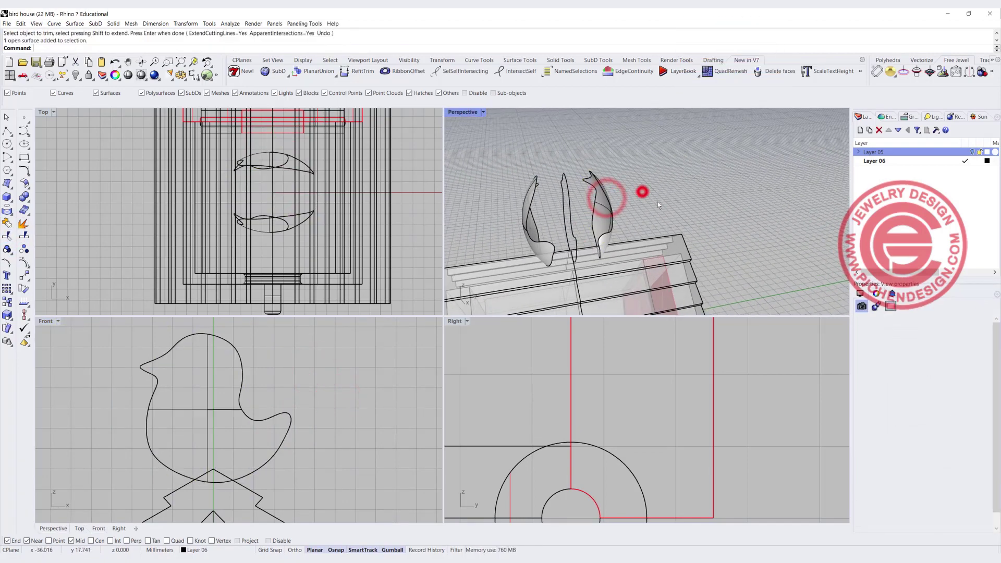
drag(658, 202, 596, 194)
key(Delete)
click(566, 184)
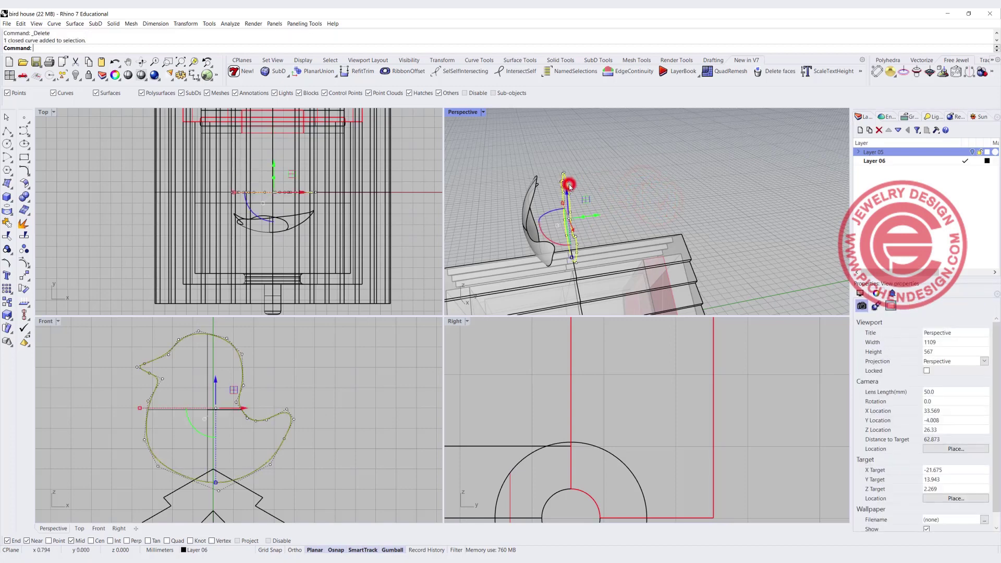
click(75, 76)
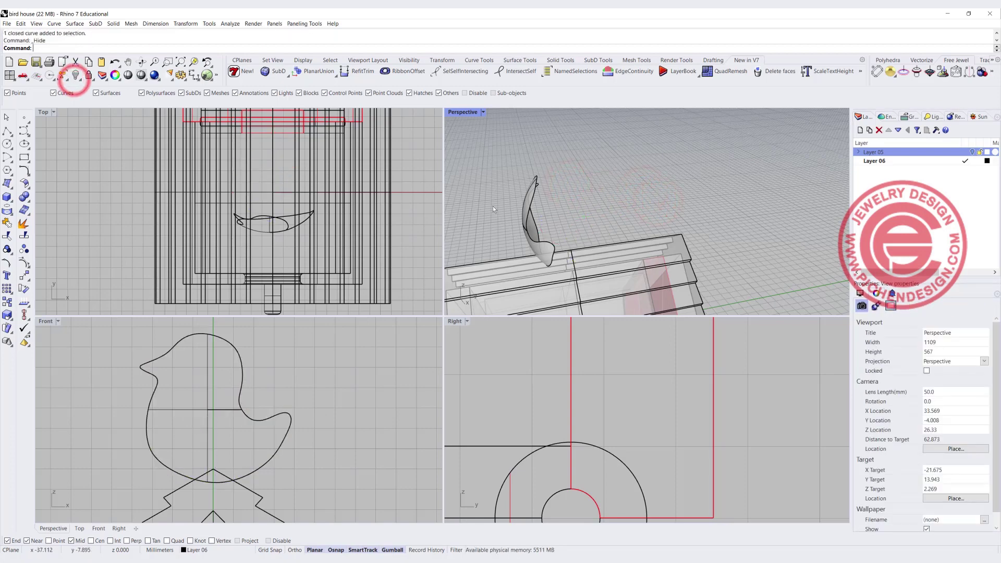
Step: Offset the remaining bird surface outward by 0.7 mm with OffsetSrf as a solid
right_drag(493, 205, 443, 123)
double_click(454, 113)
right_drag(459, 224, 312, 205)
scroll(488, 226, down, 4)
click(307, 202)
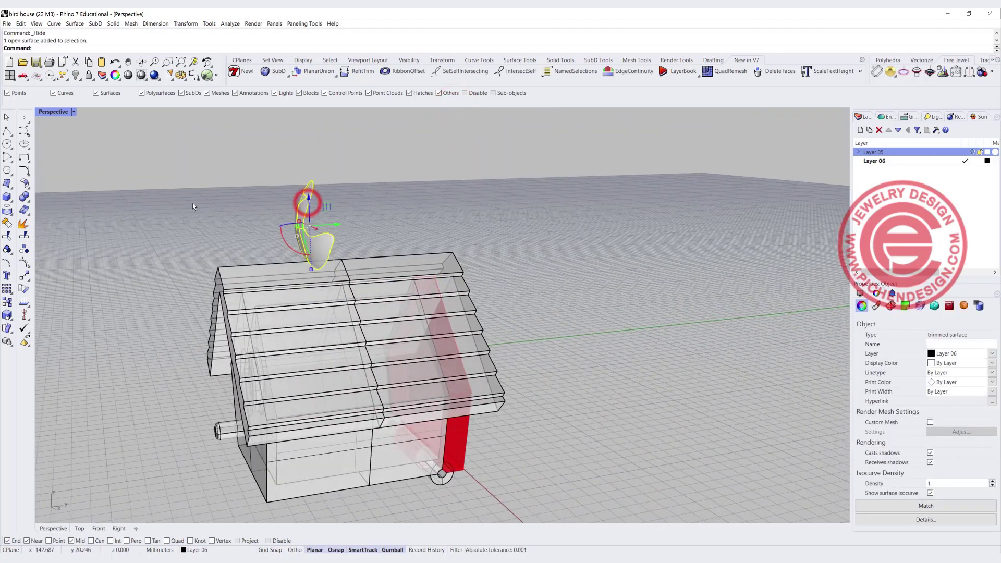
click(24, 183)
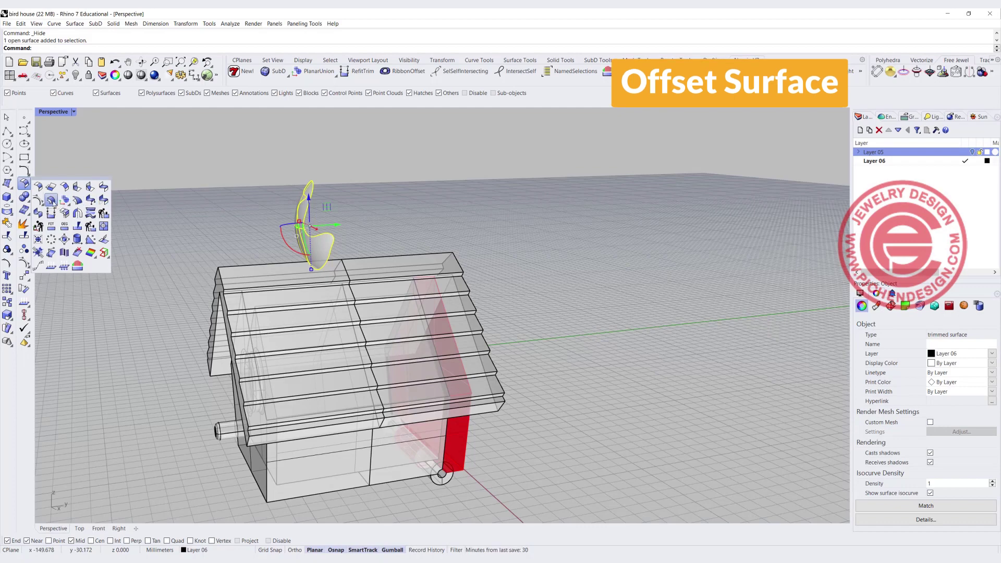
click(53, 201)
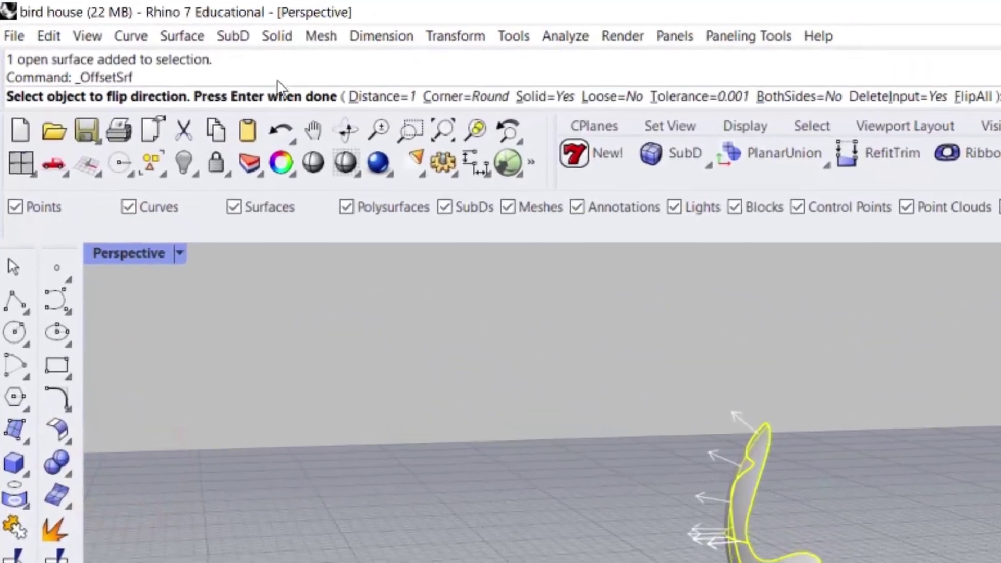
click(381, 96)
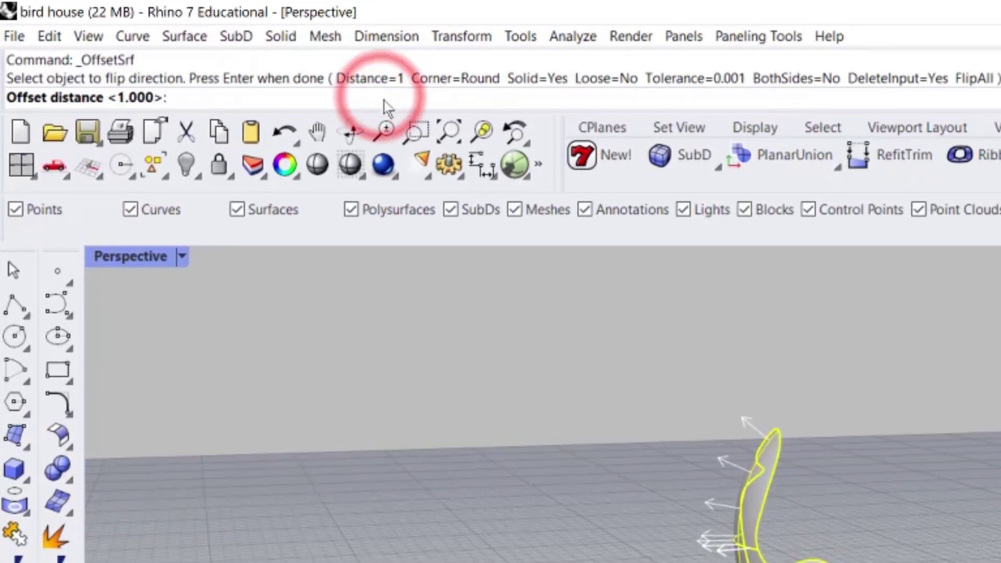
text(0.7)
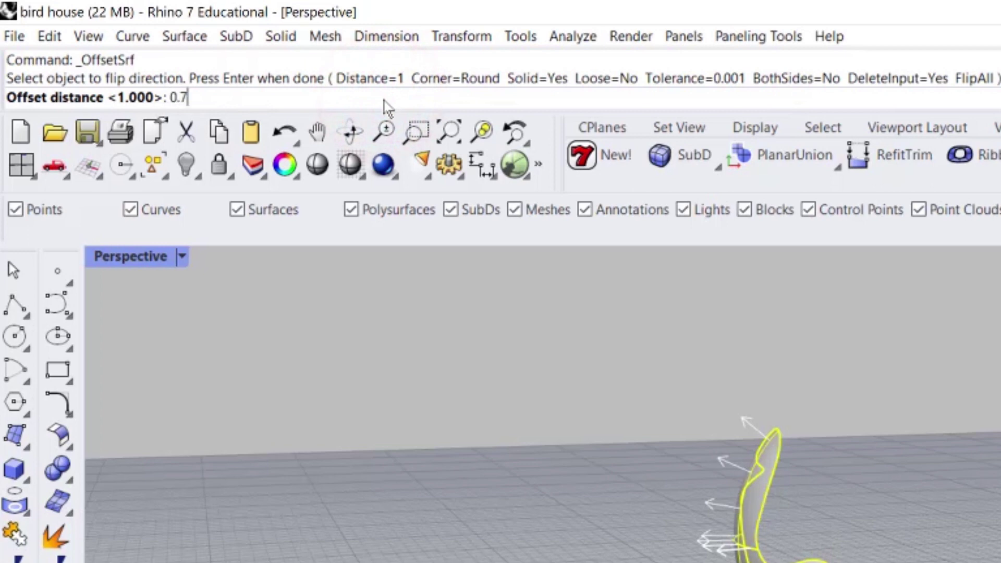
key(Return)
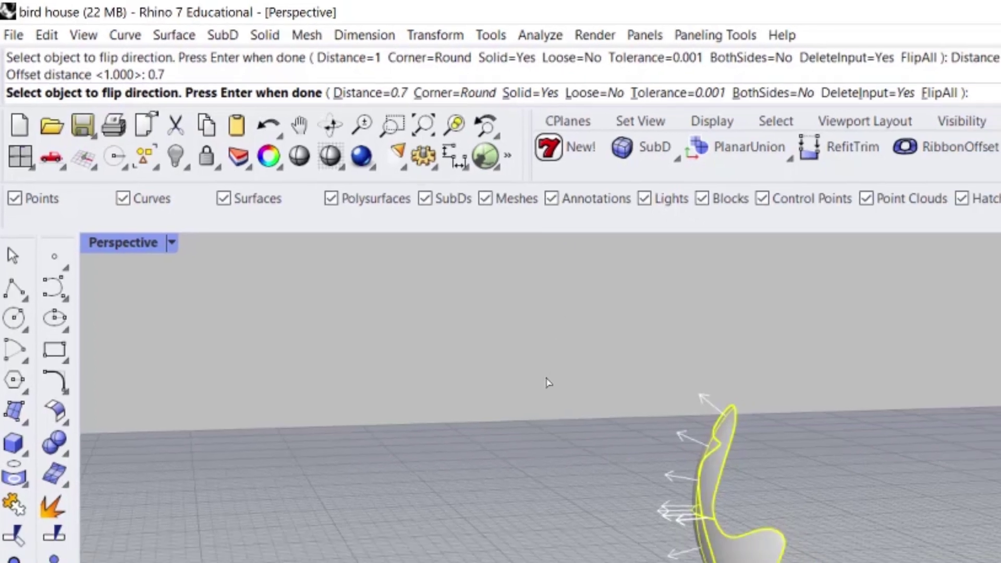
key(Return)
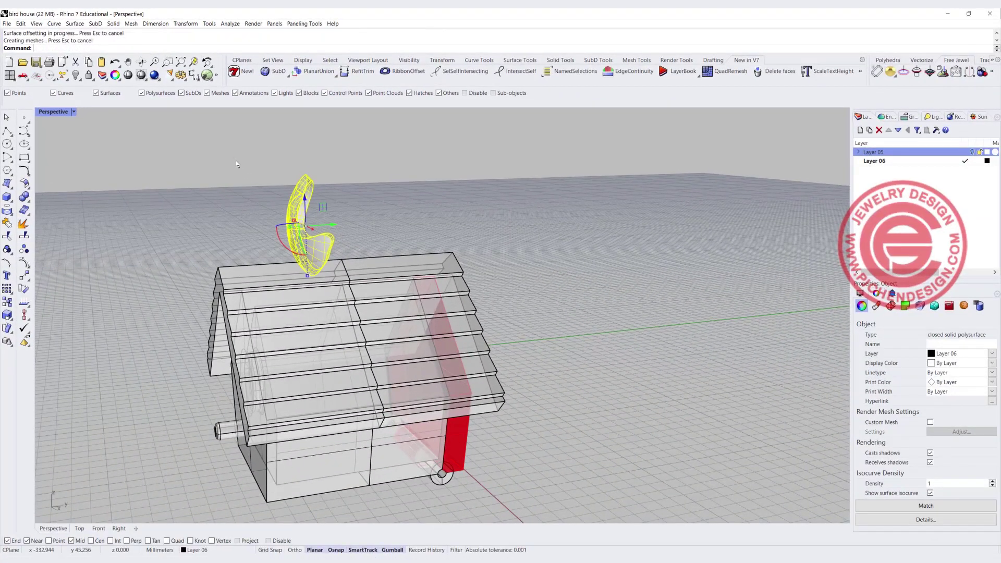
click(235, 160)
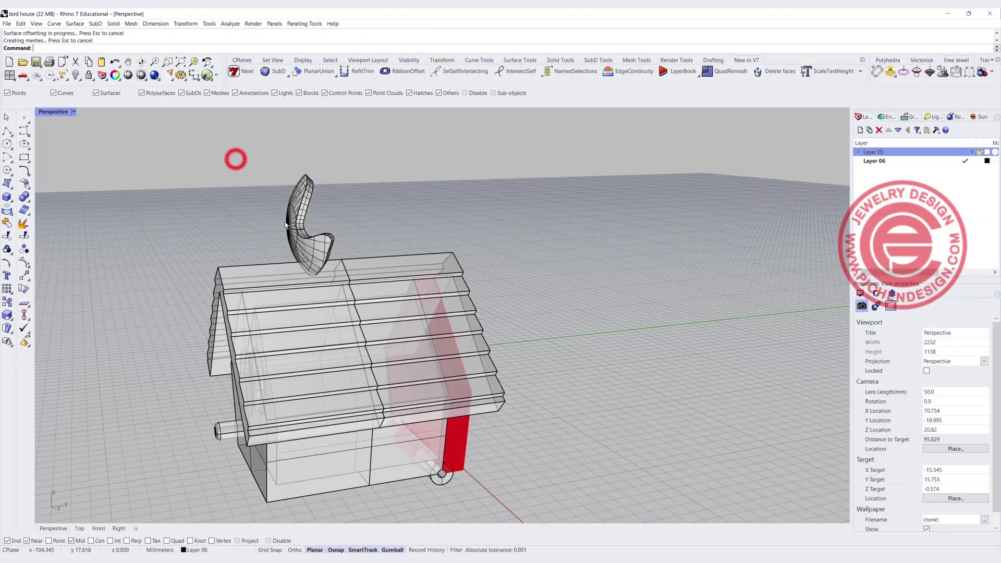
Step: Tilt the solid bird half about the X axis so its head leans toward the center plane, and adjust its position in the Top view
scroll(236, 161, up, 3)
right_drag(236, 161, 269, 196)
click(233, 175)
drag(232, 271, 219, 268)
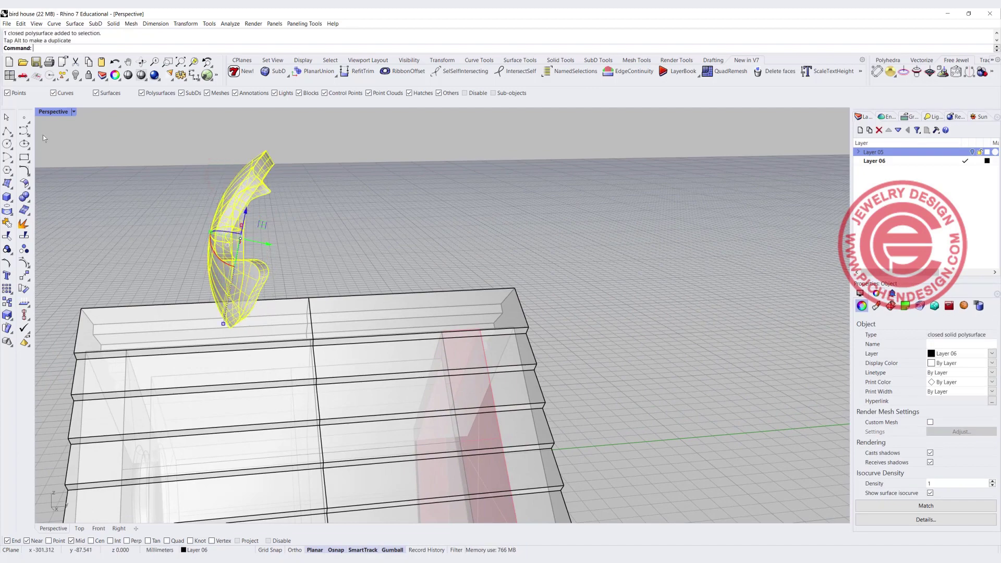
double_click(57, 112)
drag(222, 219, 106, 219)
Step: Mirror a copy of the solid bird half across the X axis, starting the mirror plane at 0
click(23, 278)
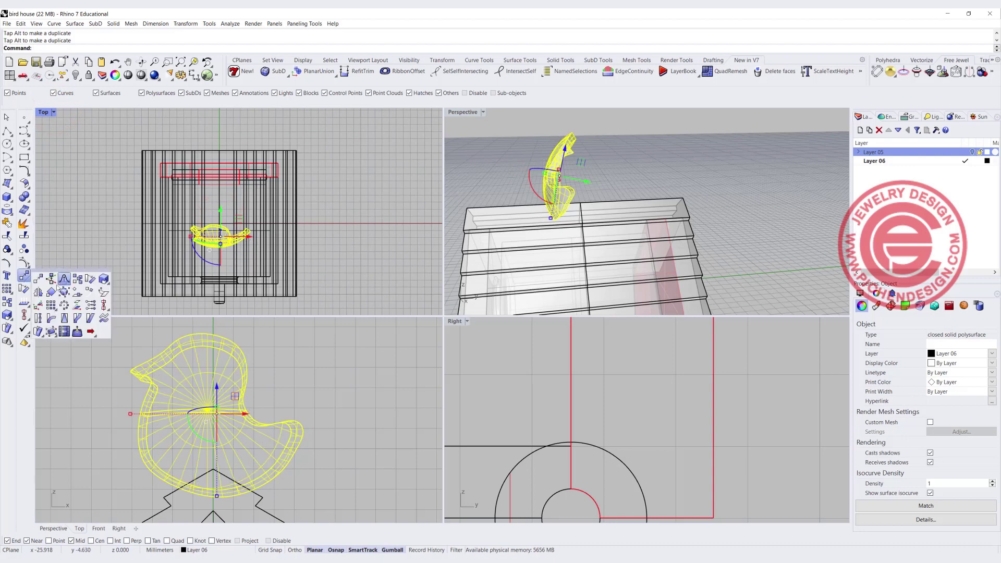
click(40, 291)
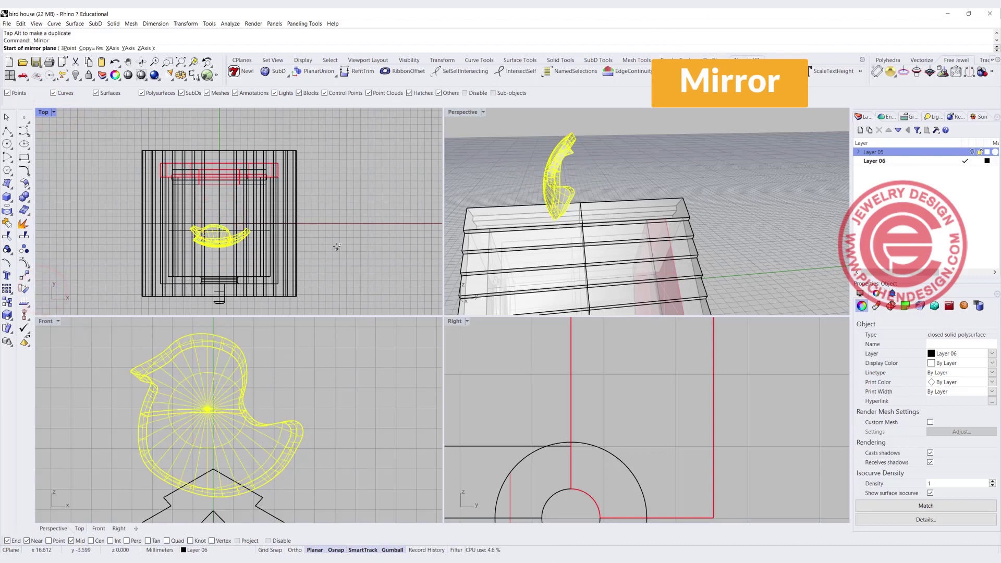
text(0)
key(Return)
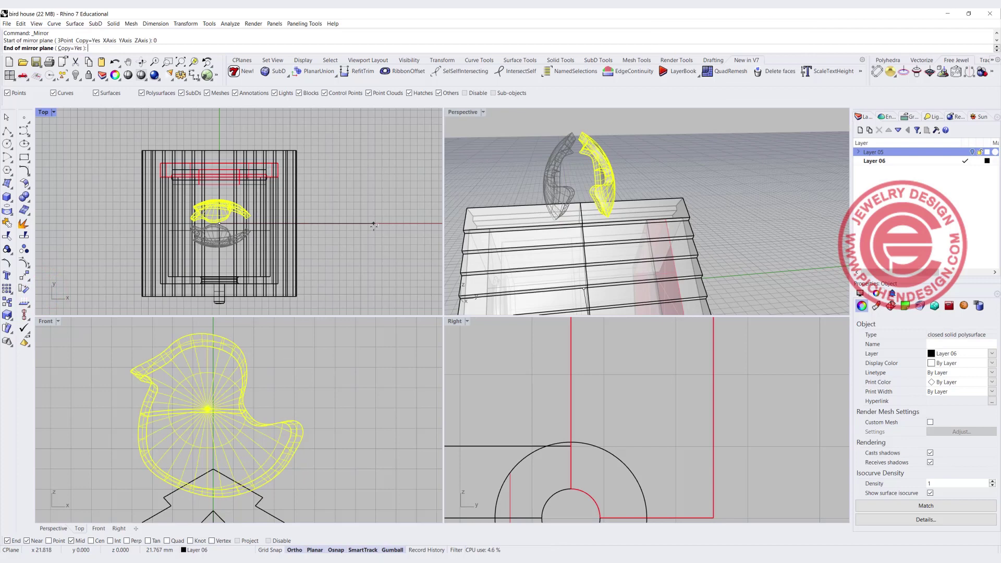
click(374, 227)
click(342, 238)
Step: Move the front bird half slightly toward its mirrored copy along the Y axis so the two heads meet
scroll(263, 234, up, 4)
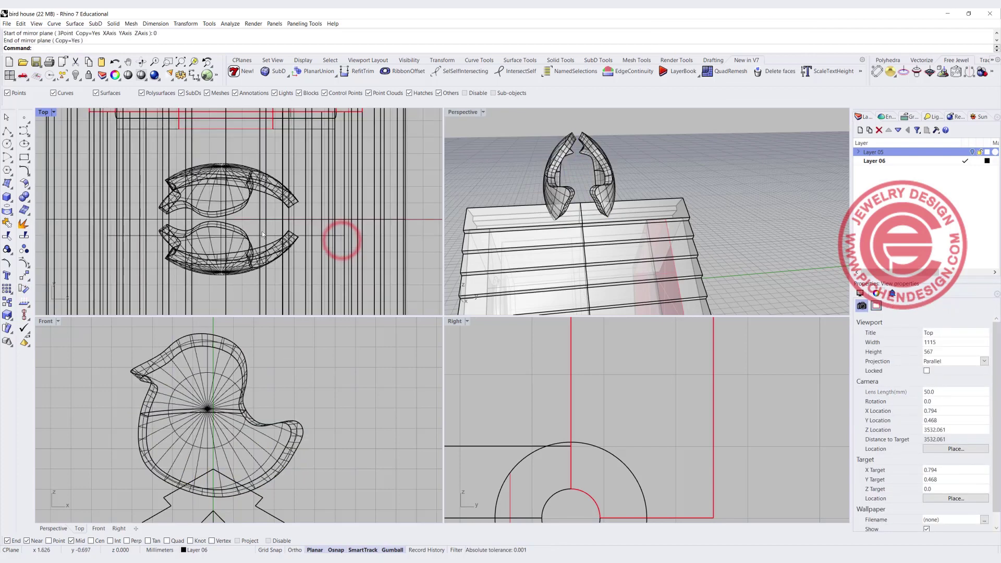
click(244, 236)
click(276, 264)
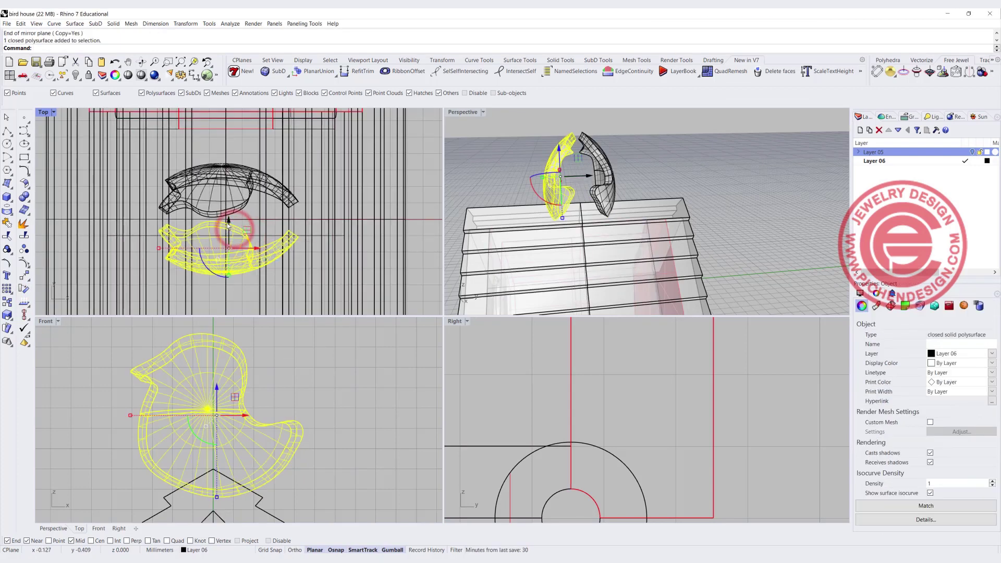
drag(230, 222, 235, 219)
click(424, 196)
Step: View the bird house and bird from the front in a maximized Perspective view with the Rendered display mode
right_drag(538, 193, 598, 188)
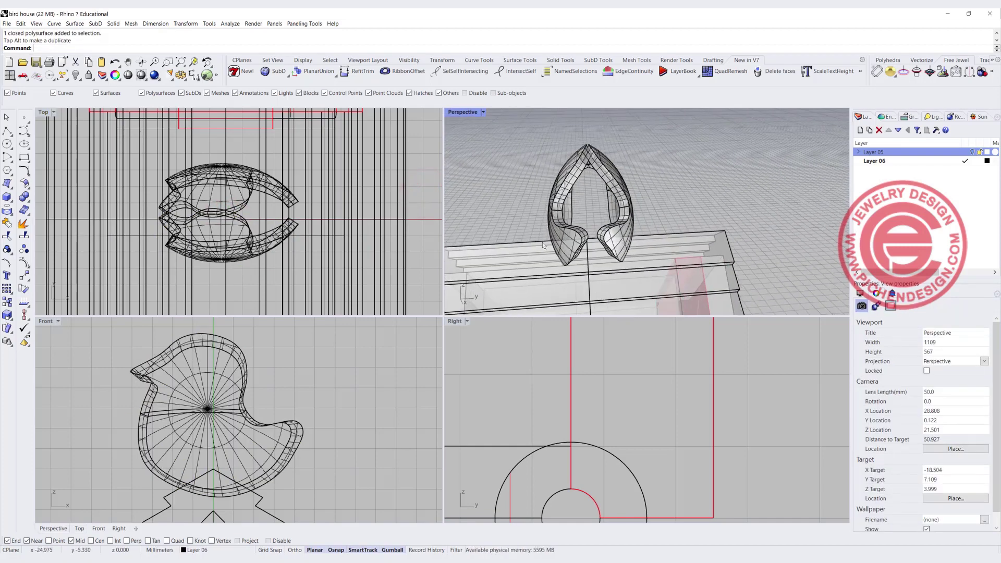
scroll(466, 137, down, 5)
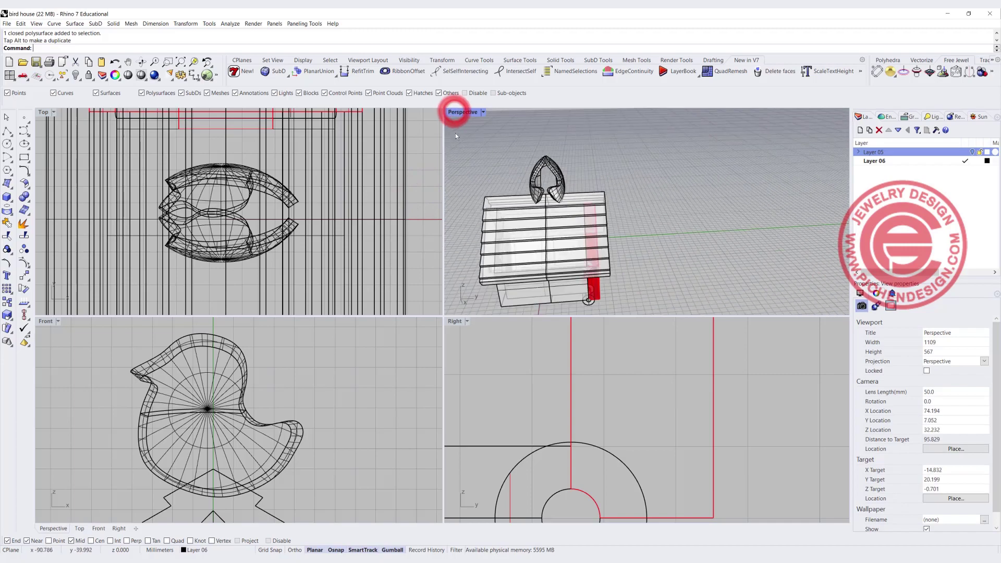
double_click(457, 112)
right_drag(242, 287, 339, 272)
right_drag(335, 267, 335, 263)
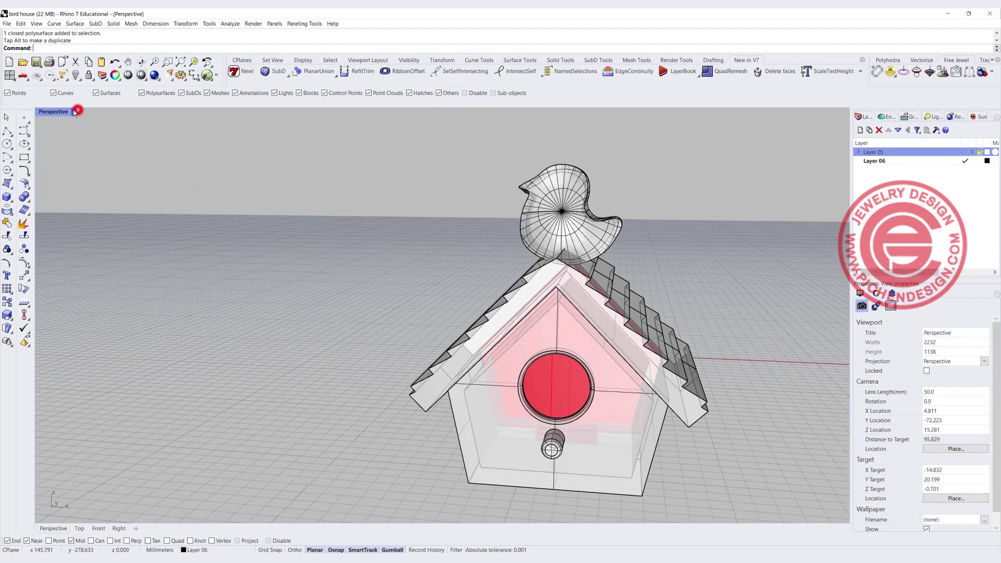
click(75, 112)
click(62, 164)
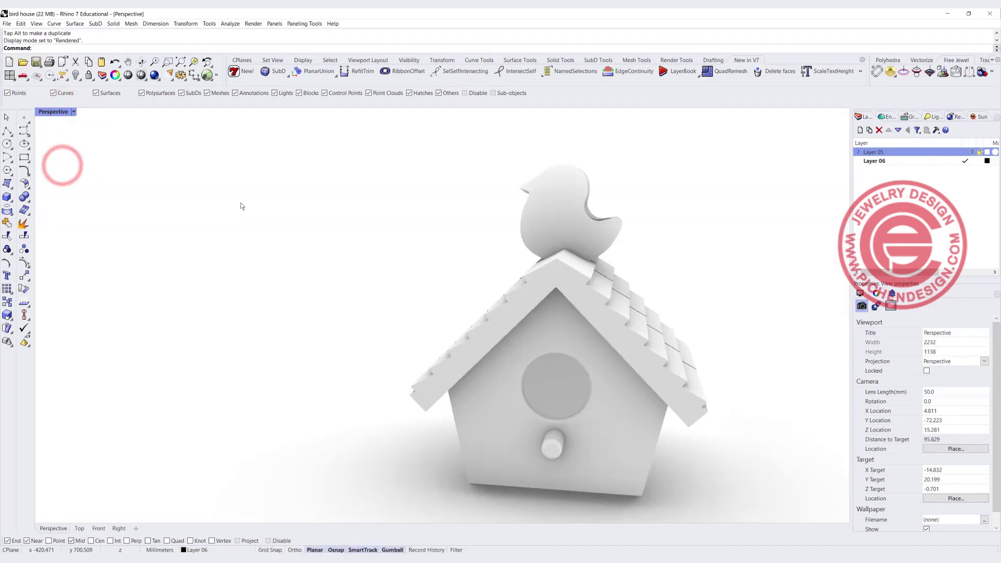